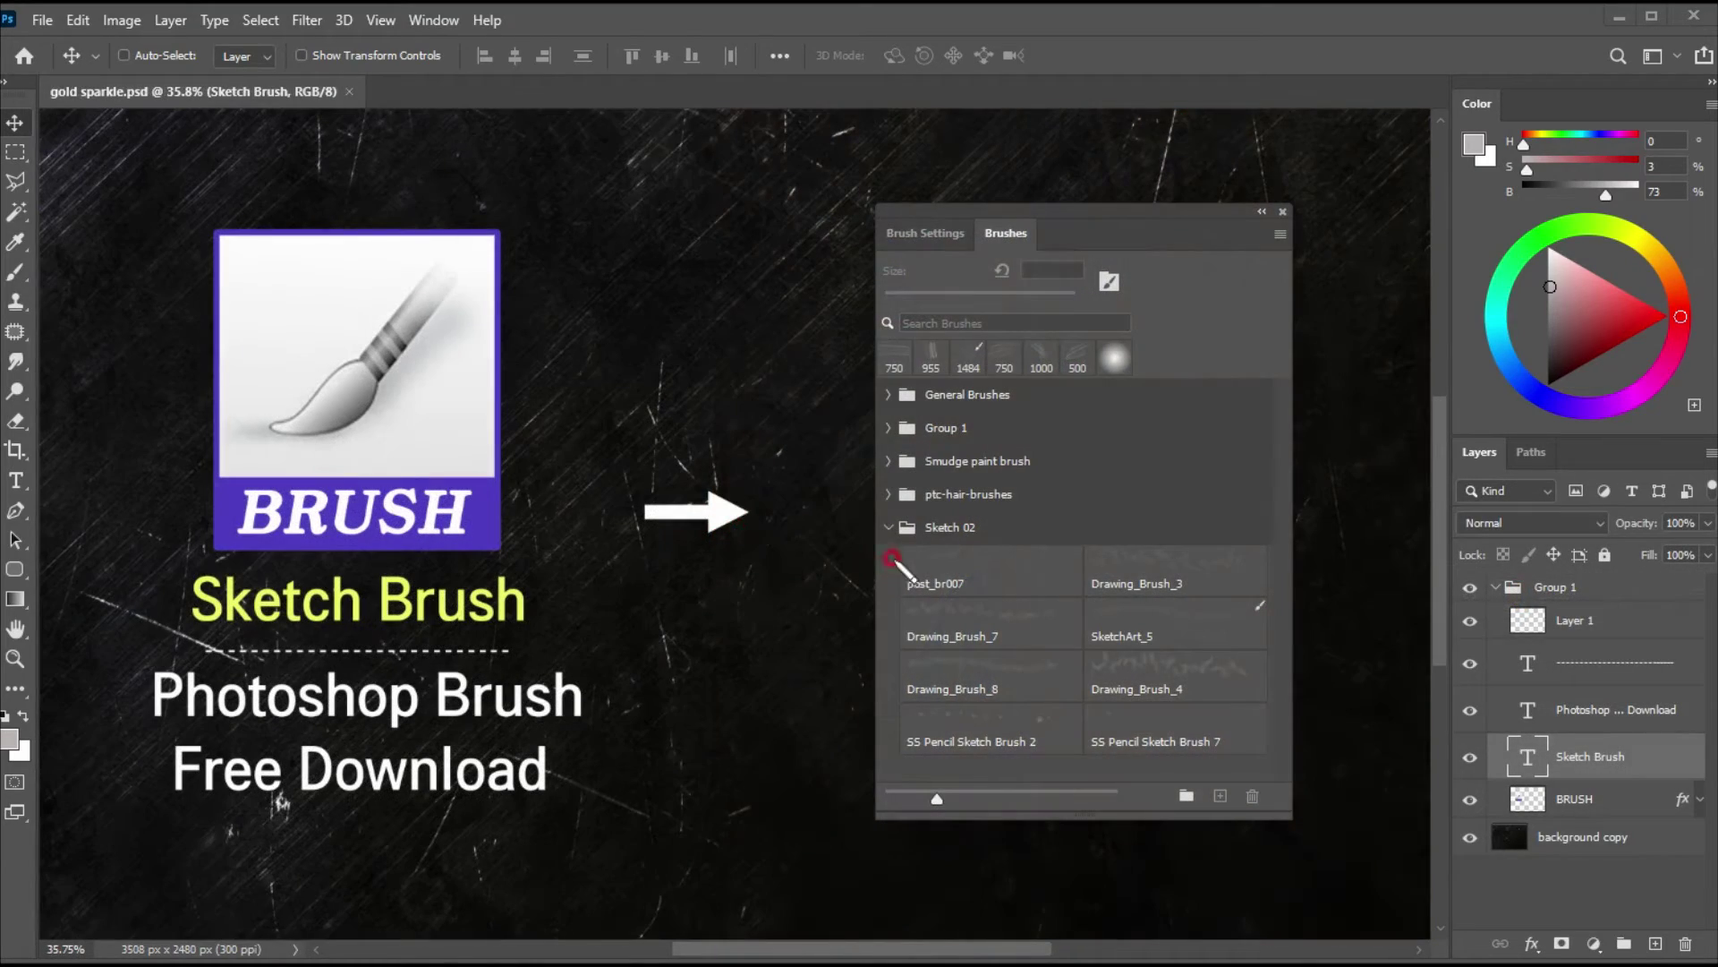
mouse_move(882, 528)
mouse_down()
mouse_move(1259, 540)
mouse_move(1280, 719)
mouse_move(1087, 774)
mouse_move(917, 754)
mouse_move(882, 518)
mouse_up()
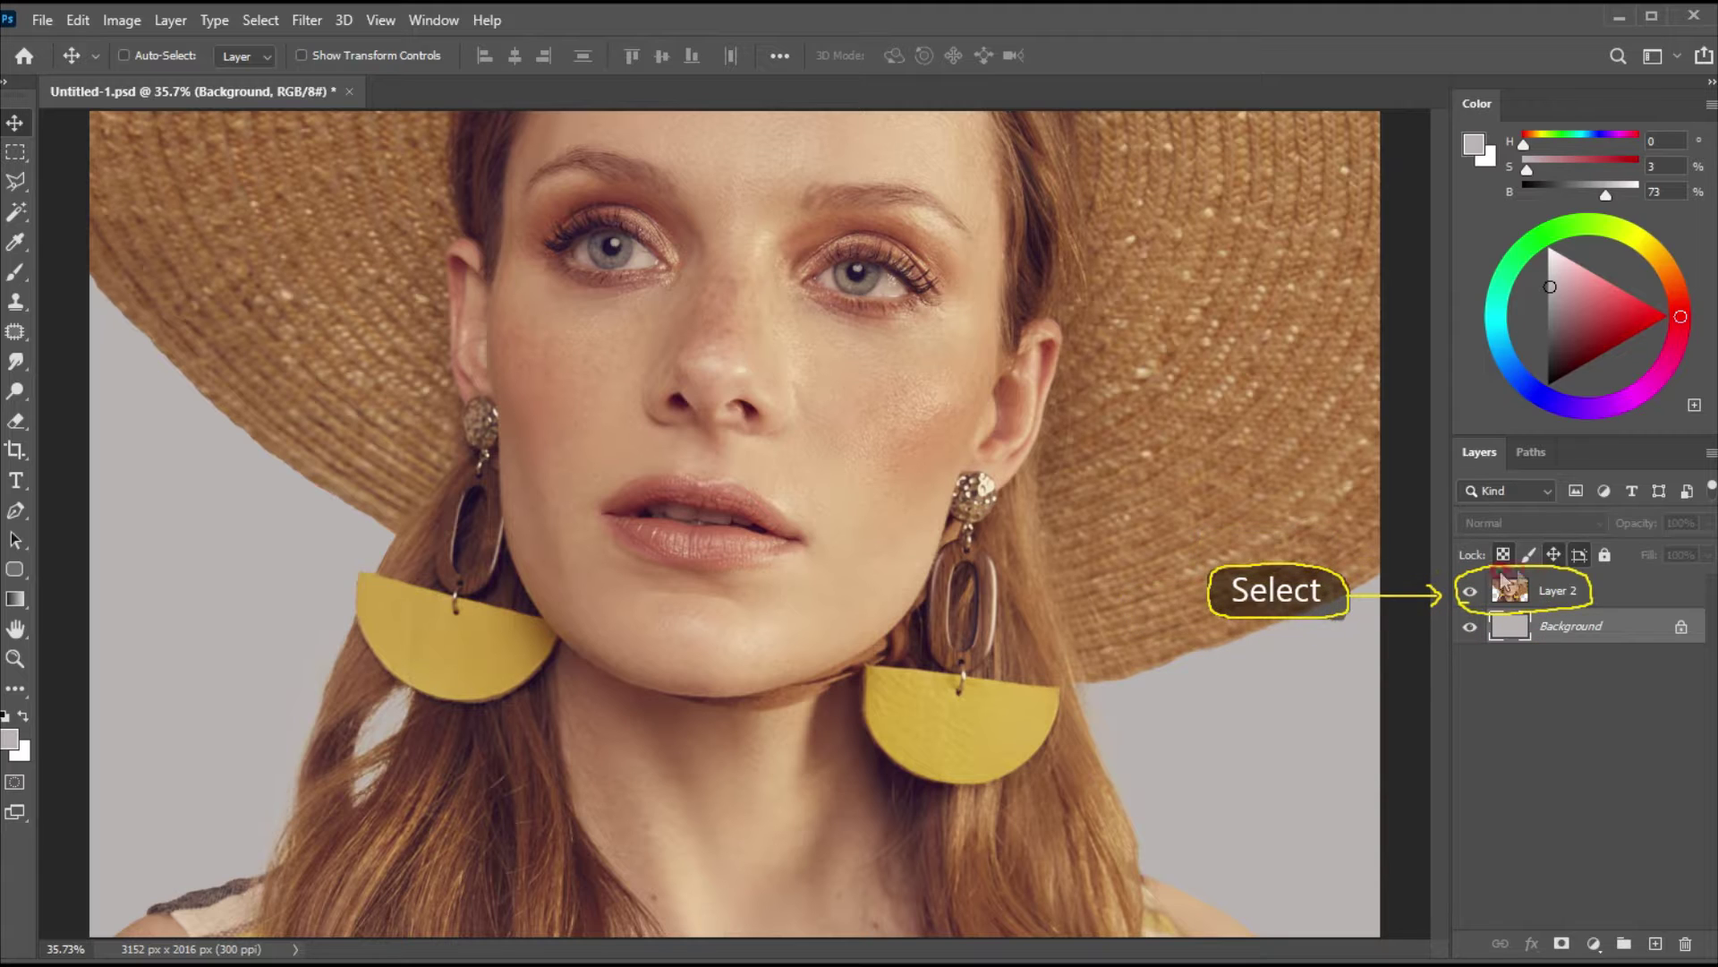
Add a Levels adjustment layer above Layer 2 and set its white input level to 198.
click(1557, 594)
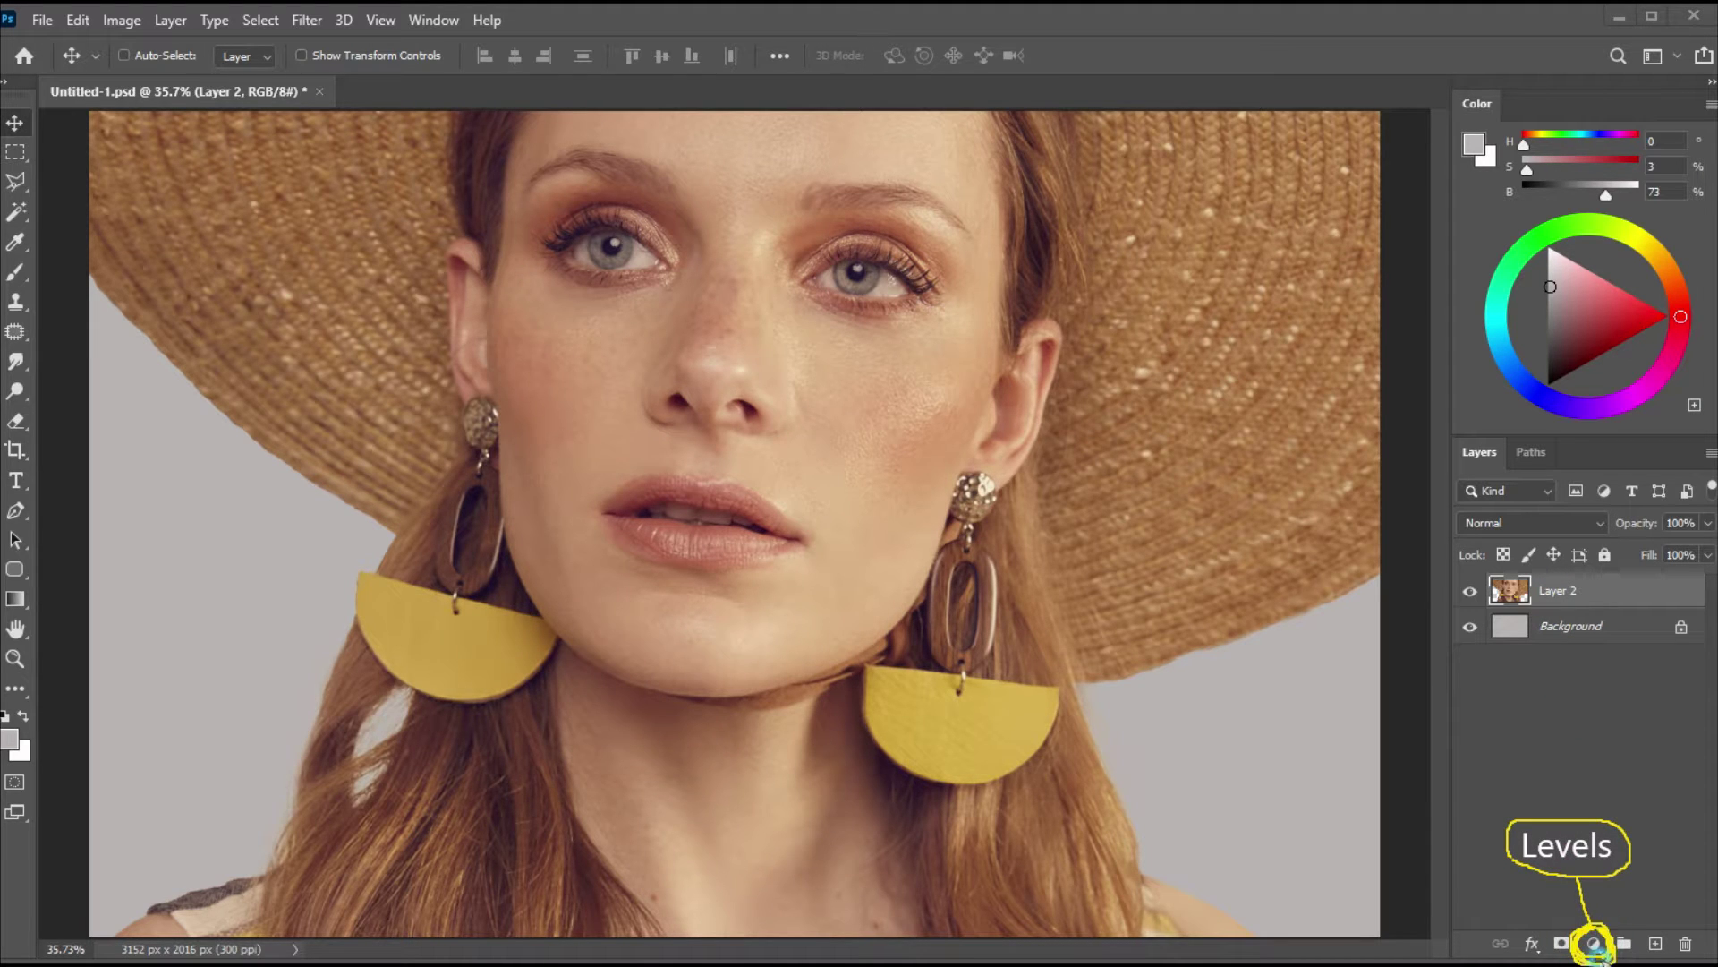
click(1593, 943)
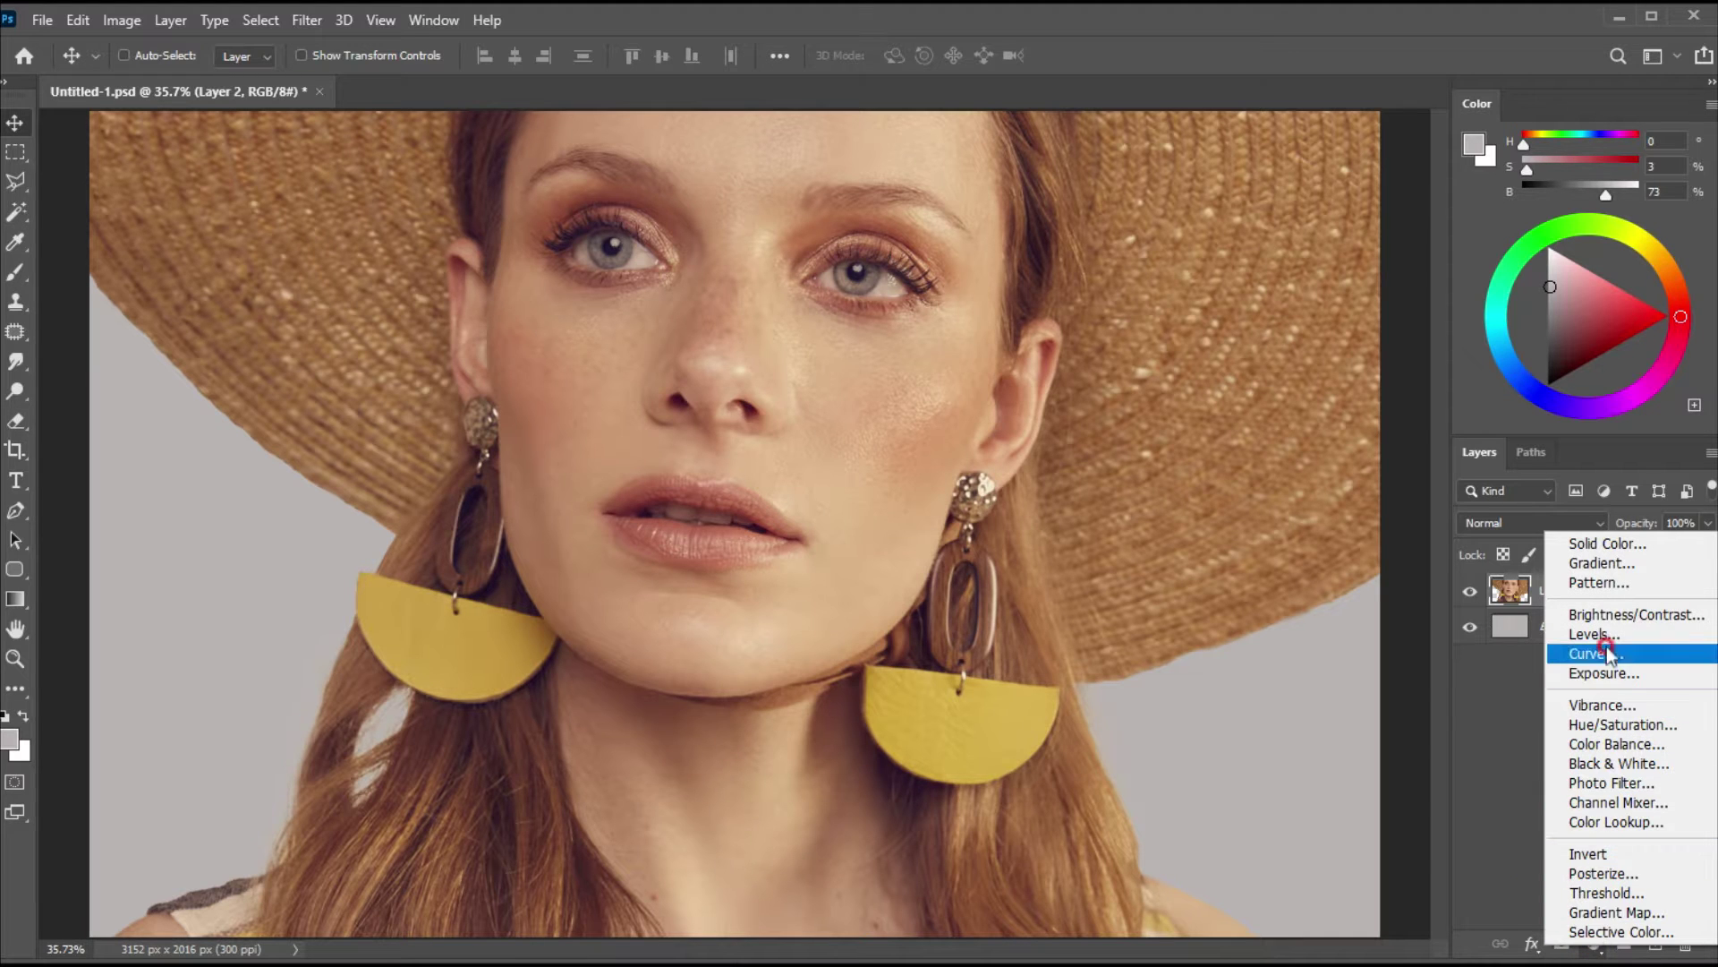
click(1568, 633)
drag(1129, 237, 1157, 230)
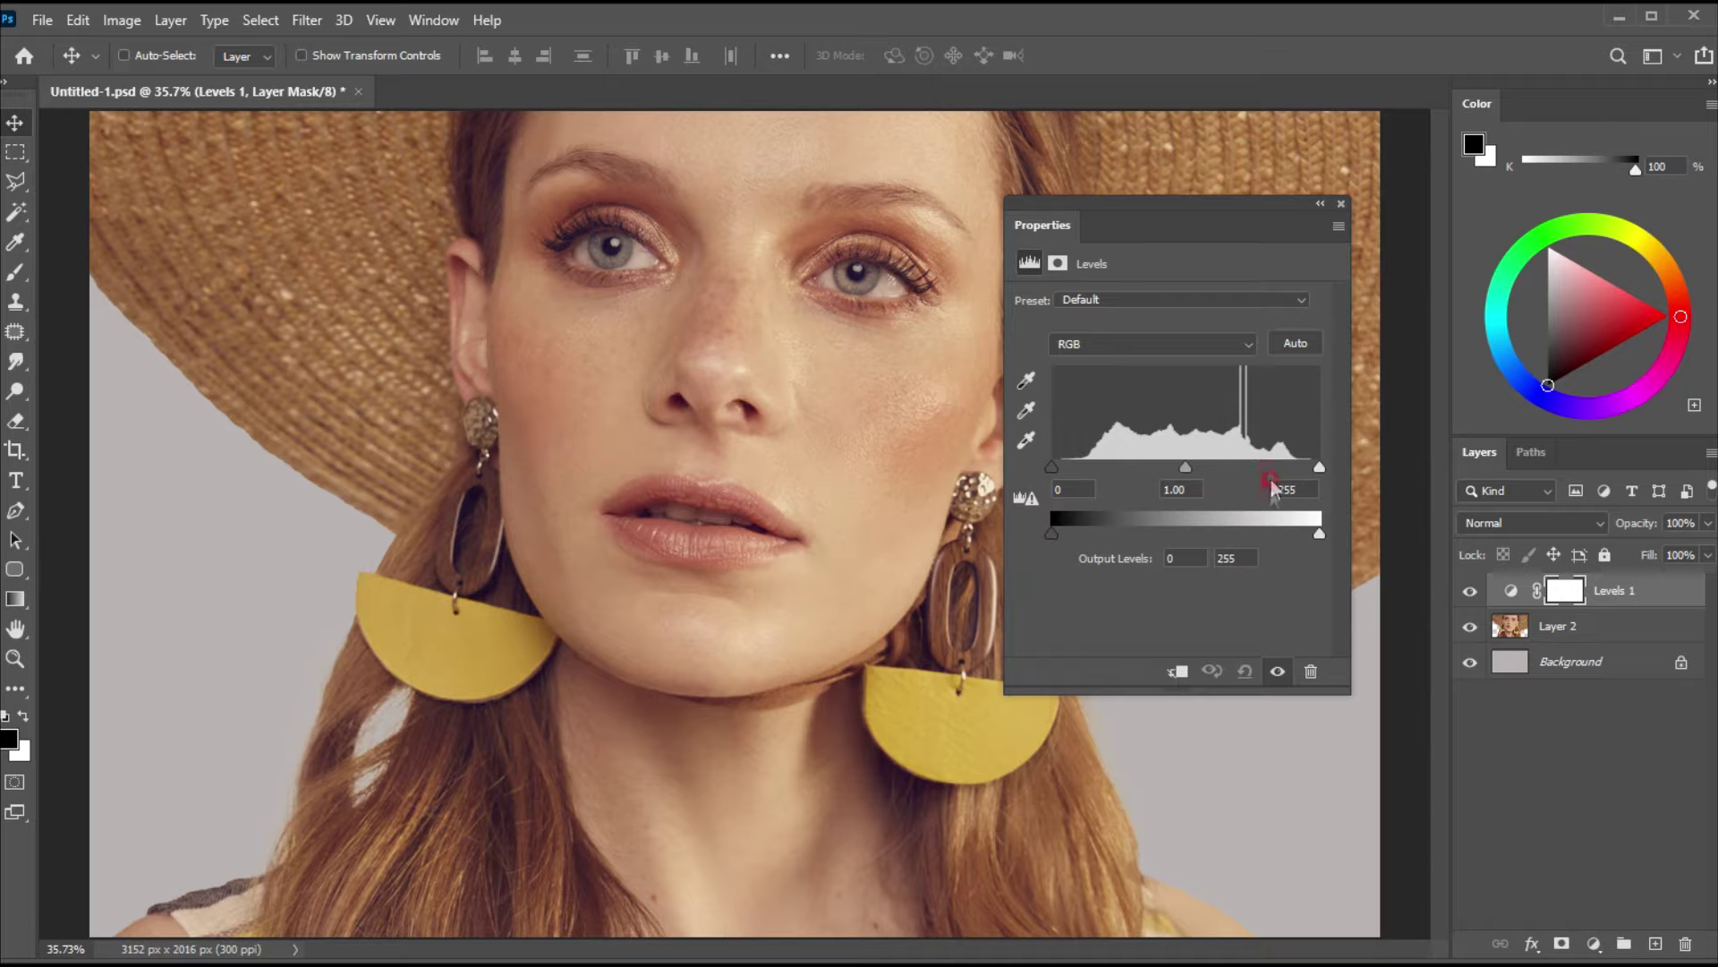
drag(1323, 469, 1260, 487)
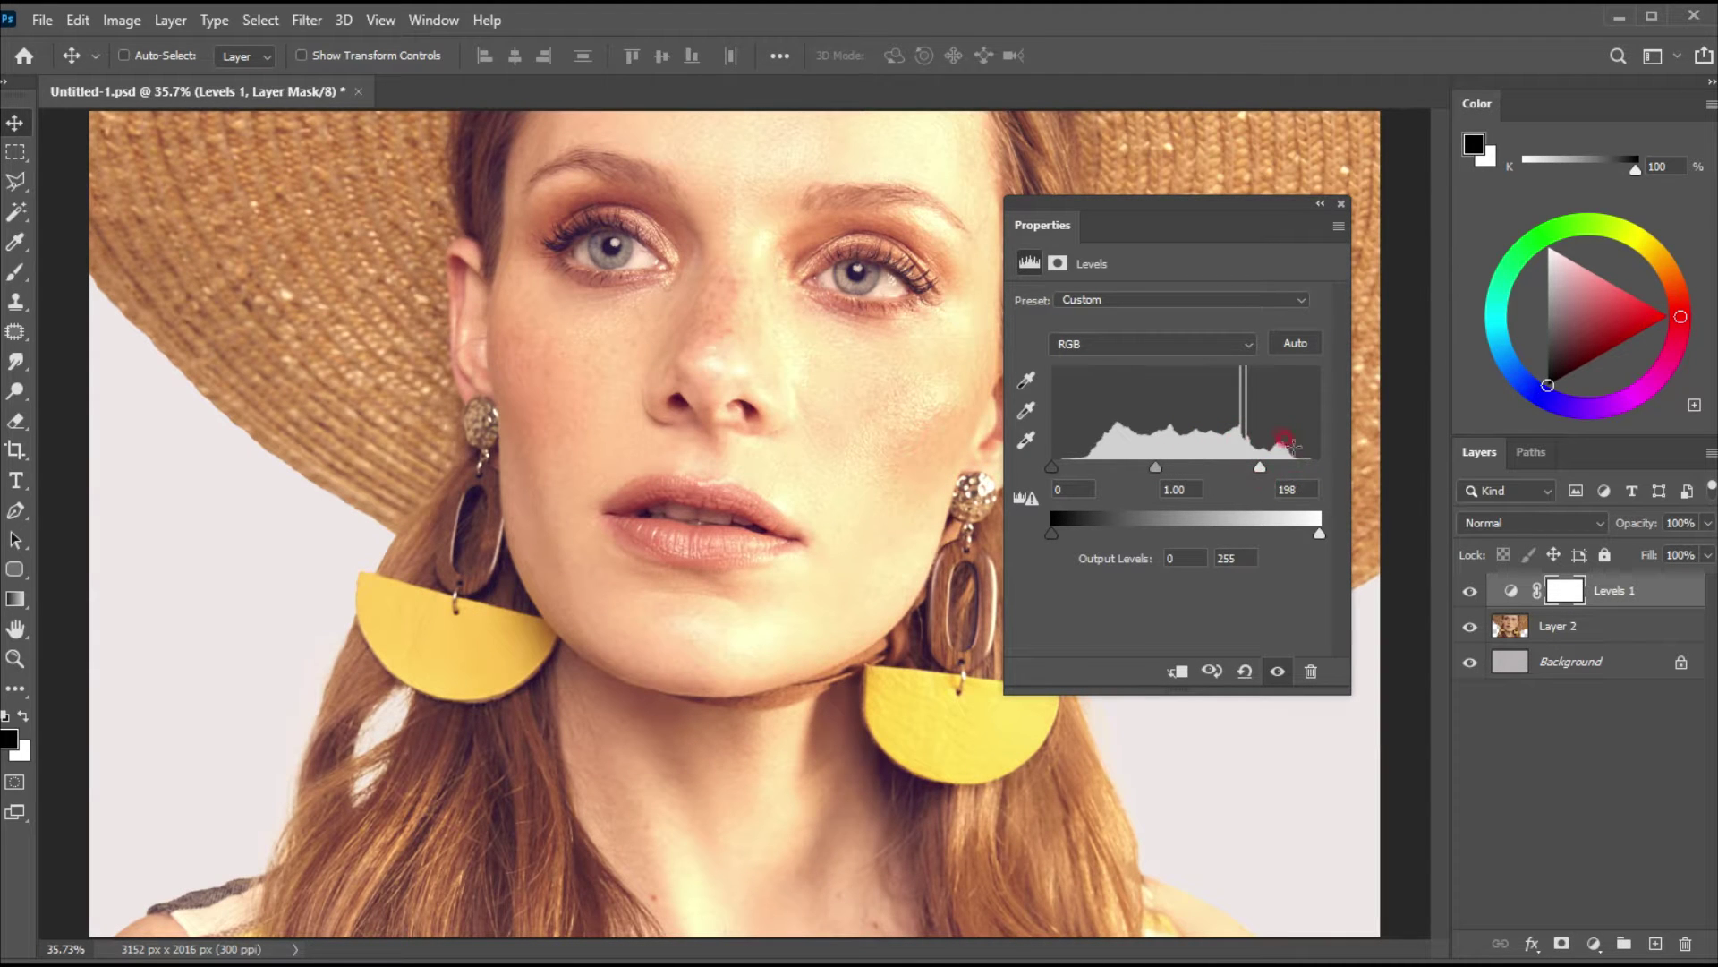
click(1344, 205)
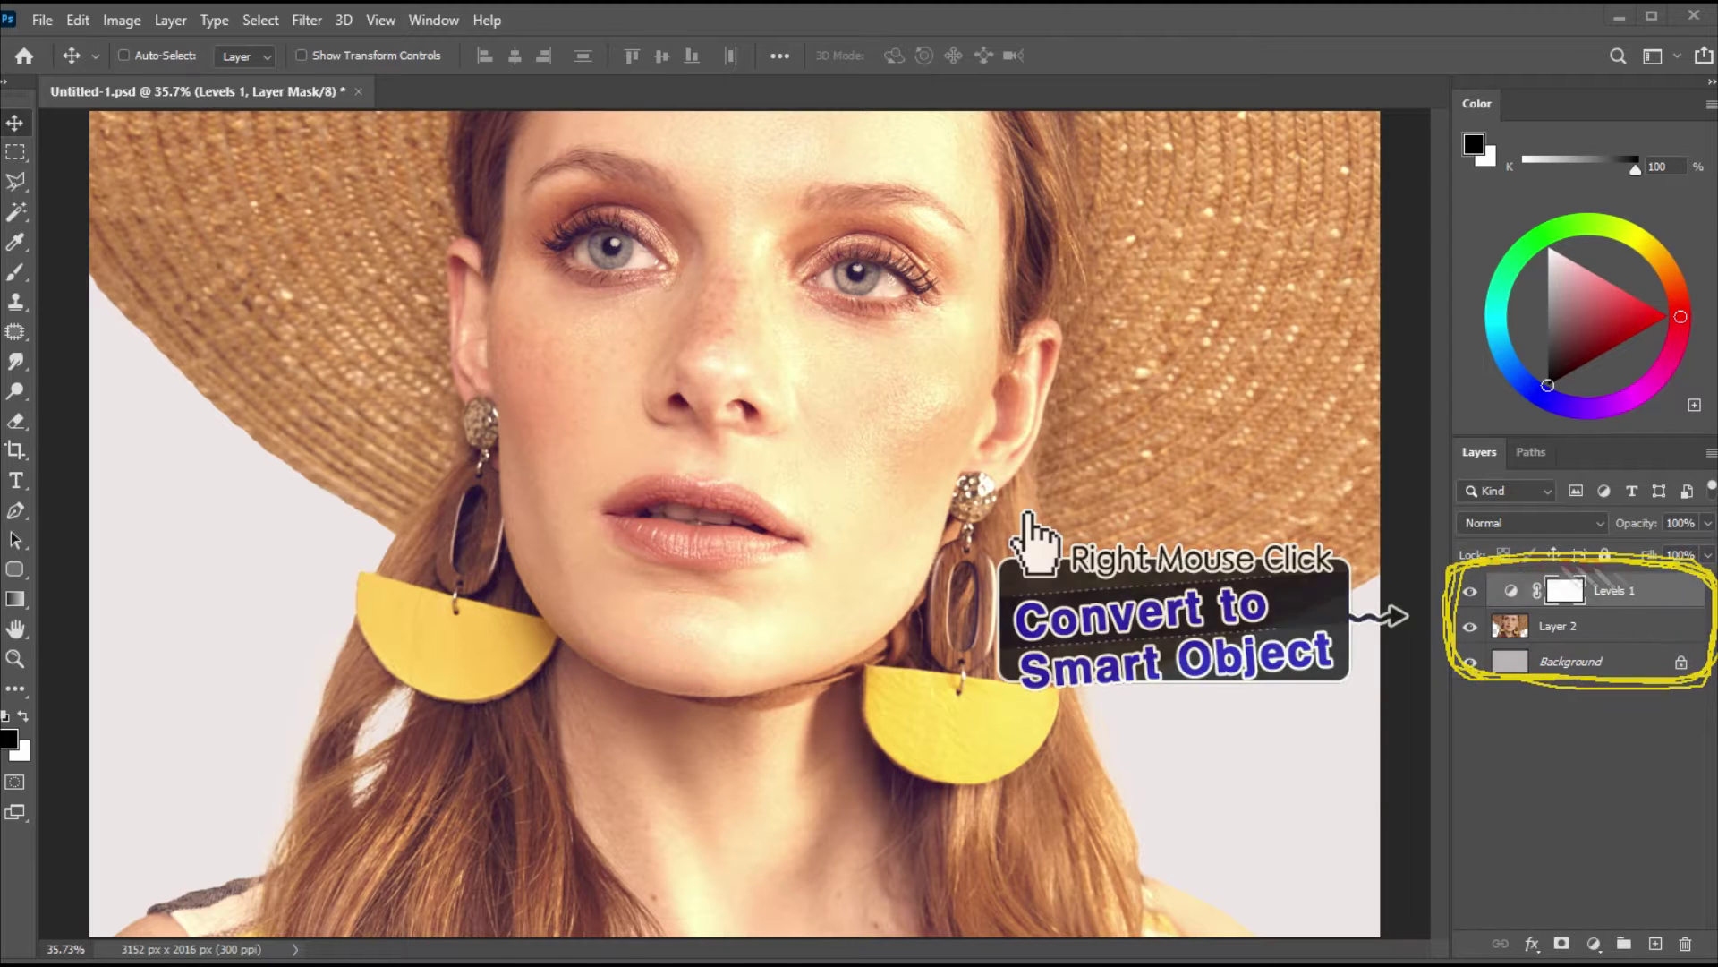
Convert the Levels 1, Layer 2 and Background layers together into one smart object.
shift+click(1586, 667)
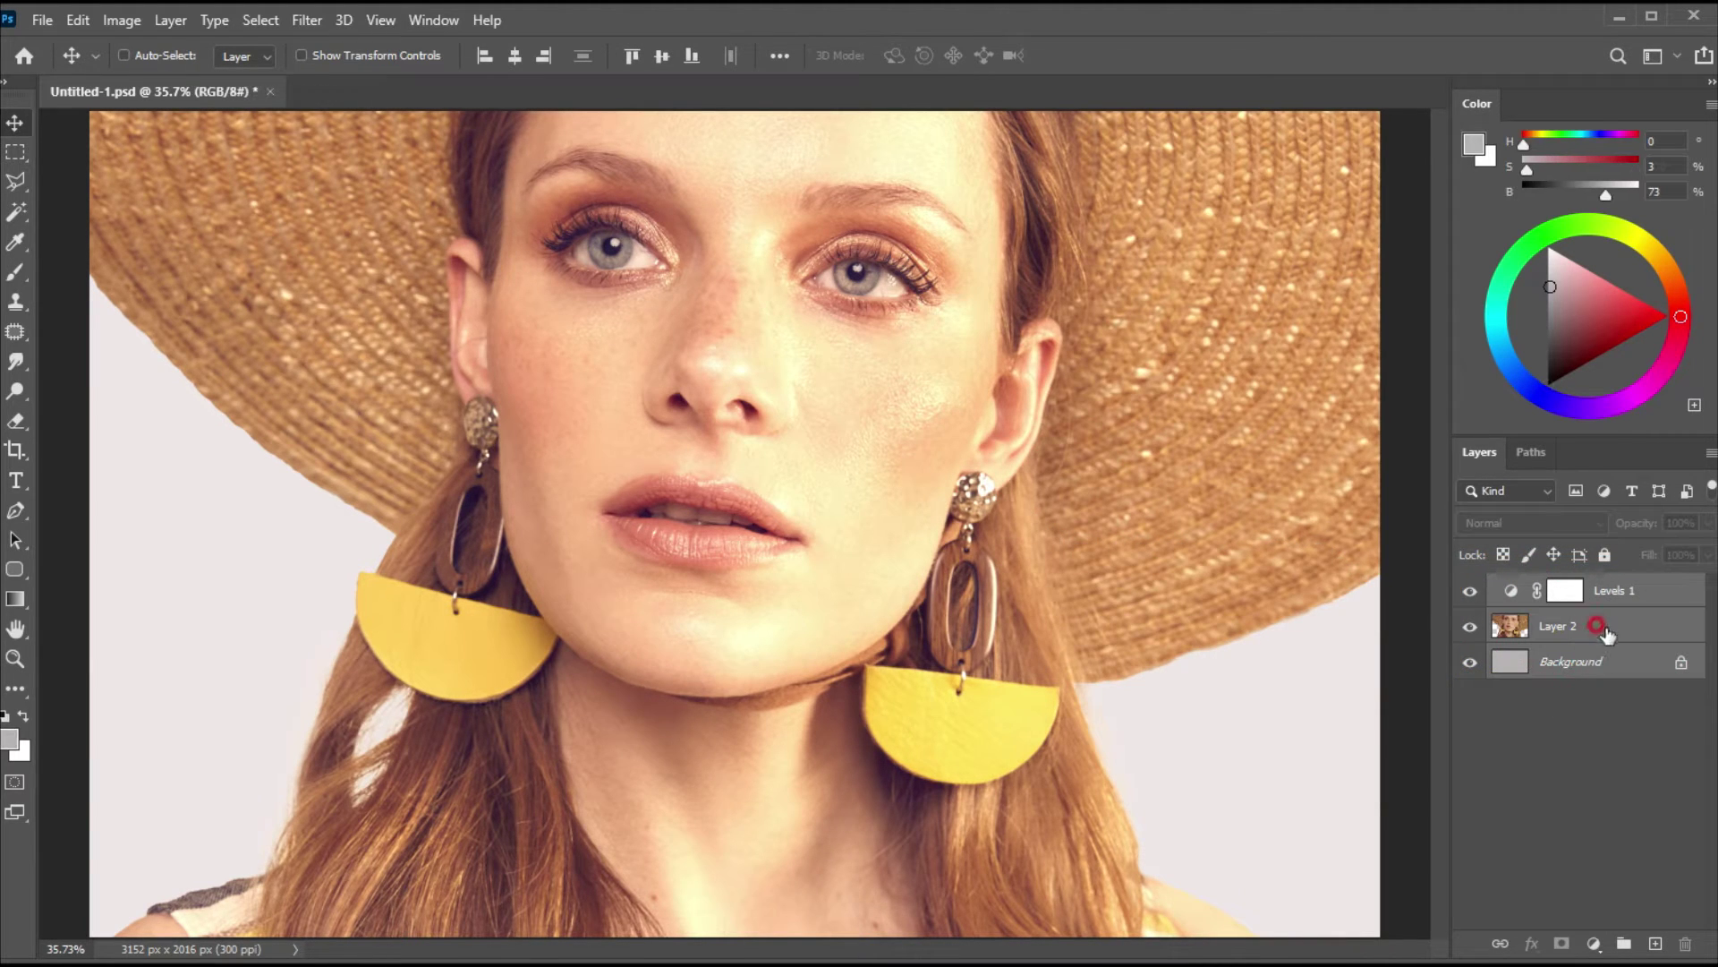
right_click(1603, 627)
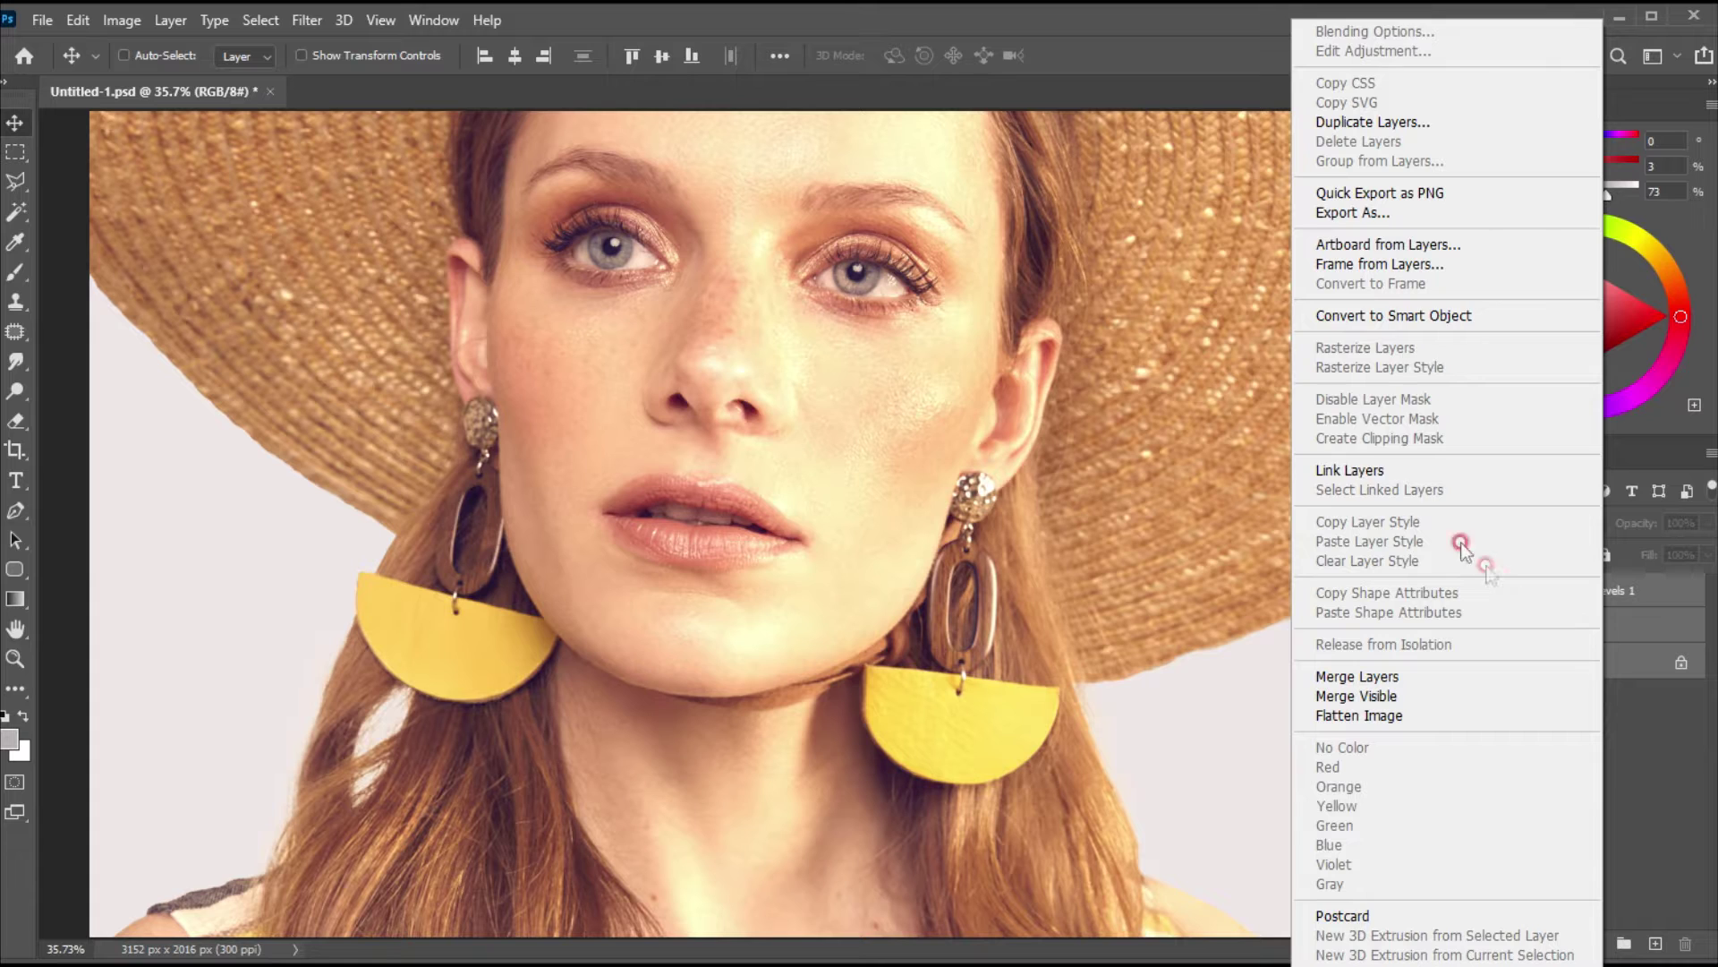
click(1389, 320)
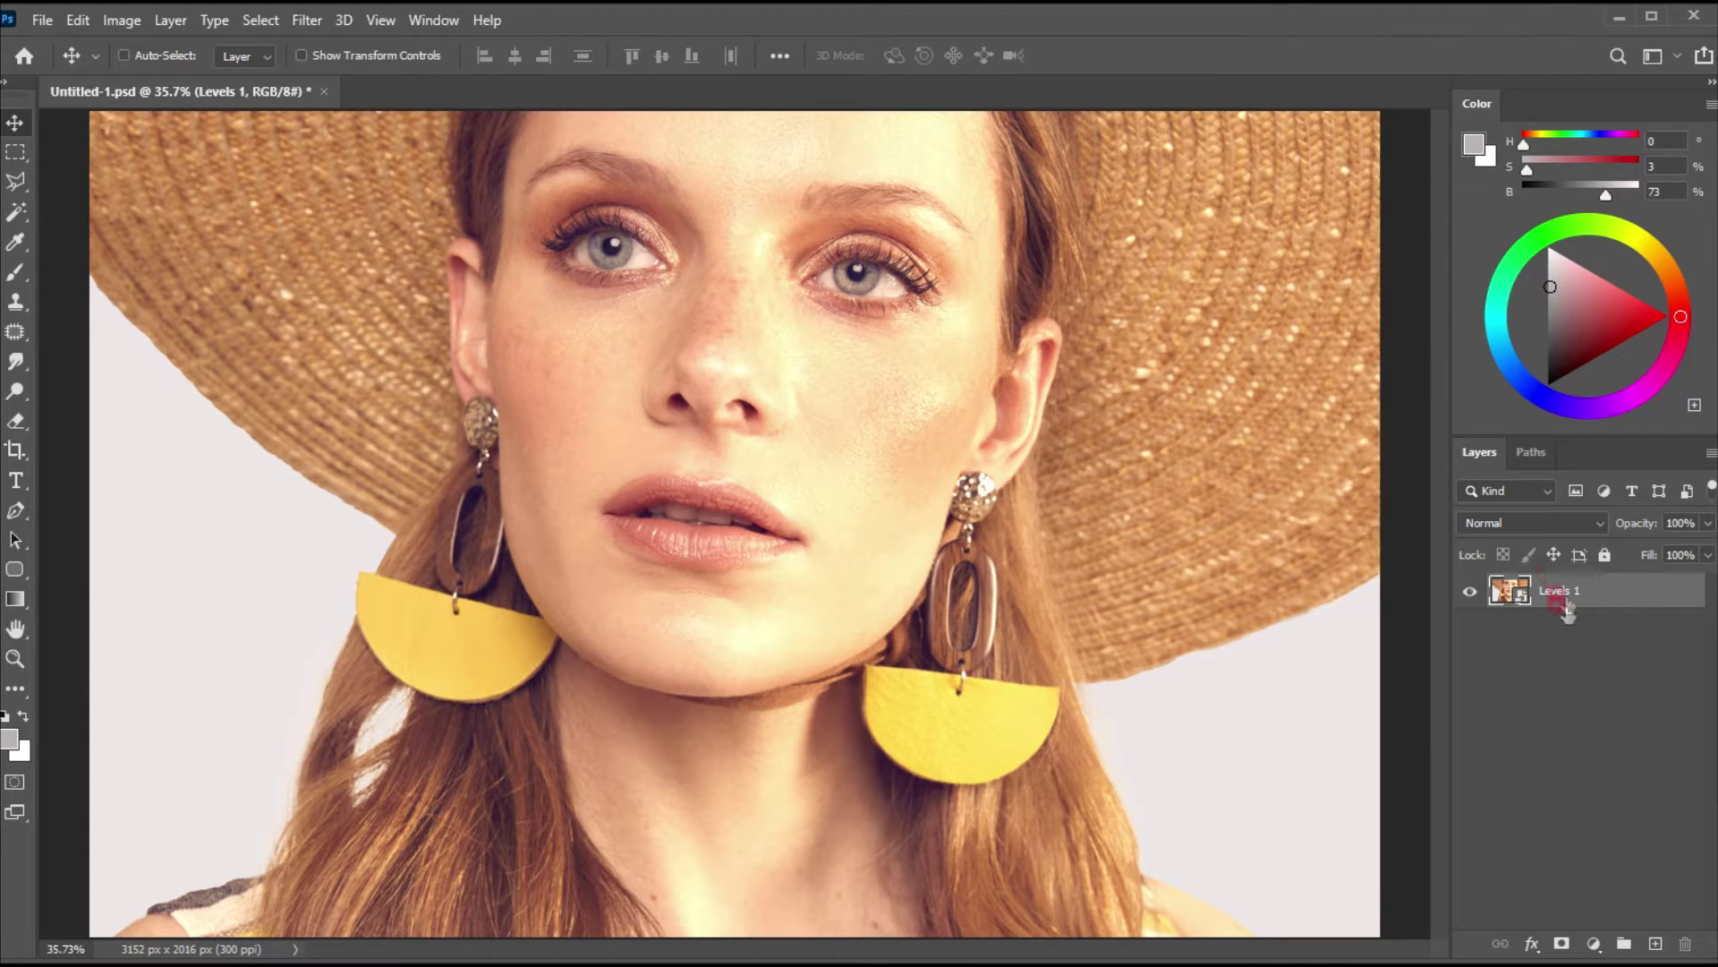
Start a Shadows/Highlights adjustment on the smart object and set the shadows amount to 100%.
click(126, 24)
mouse_move(259, 79)
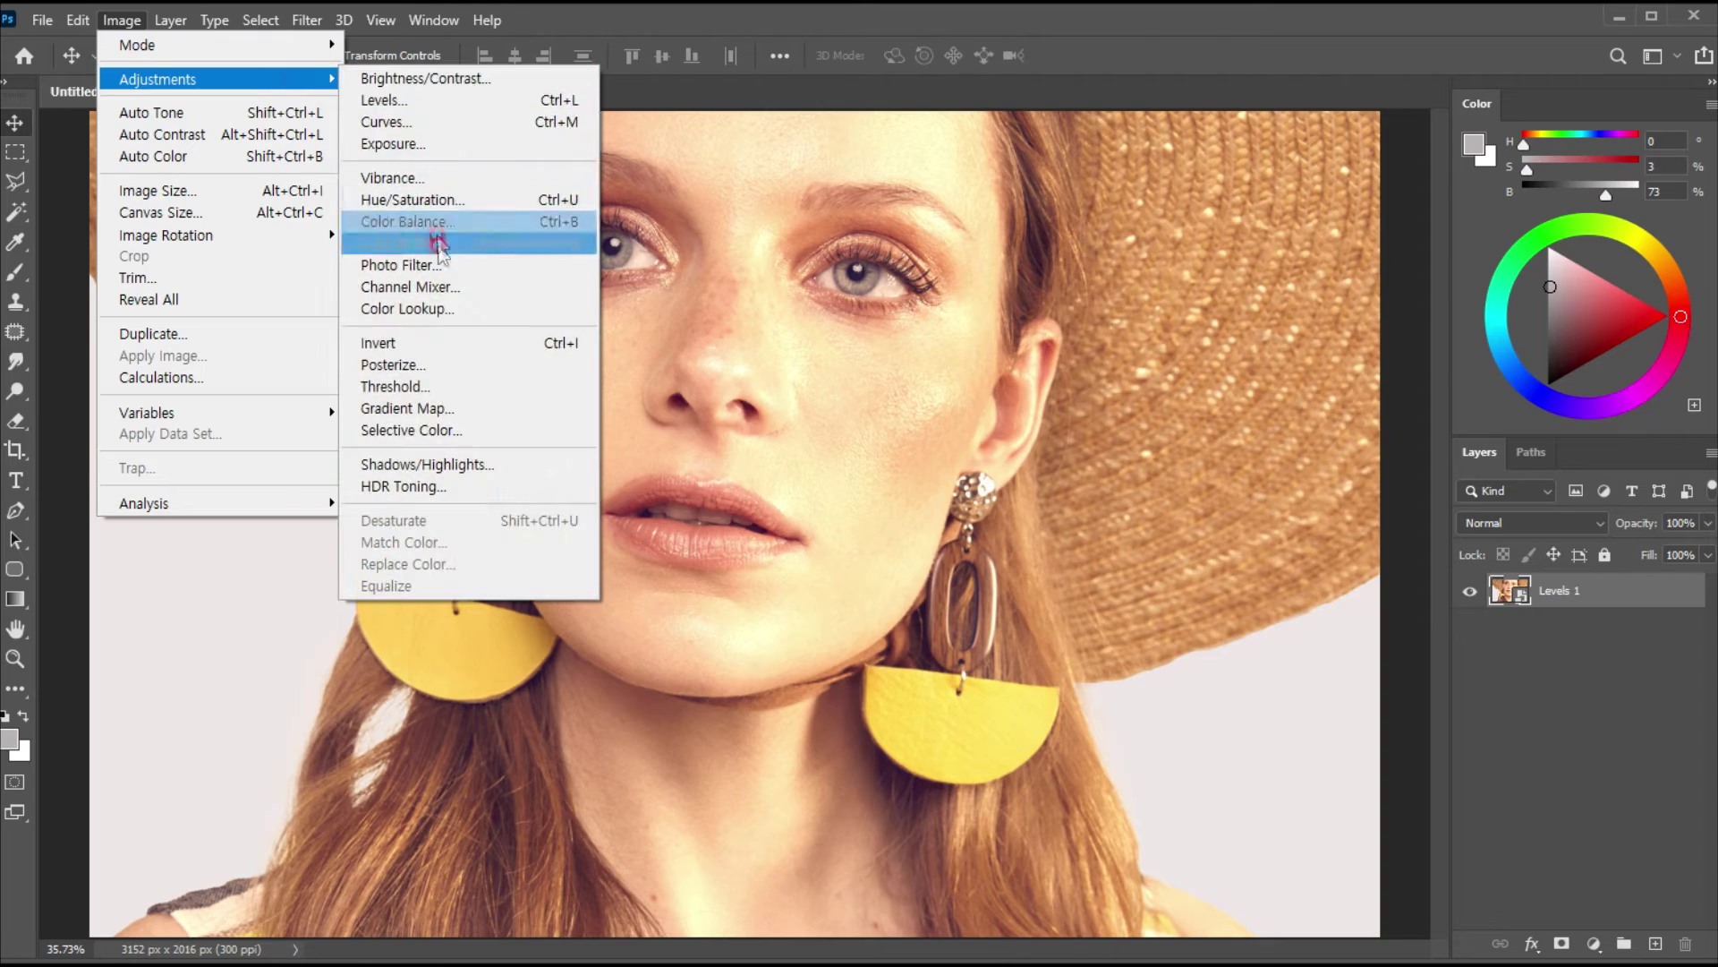
click(435, 463)
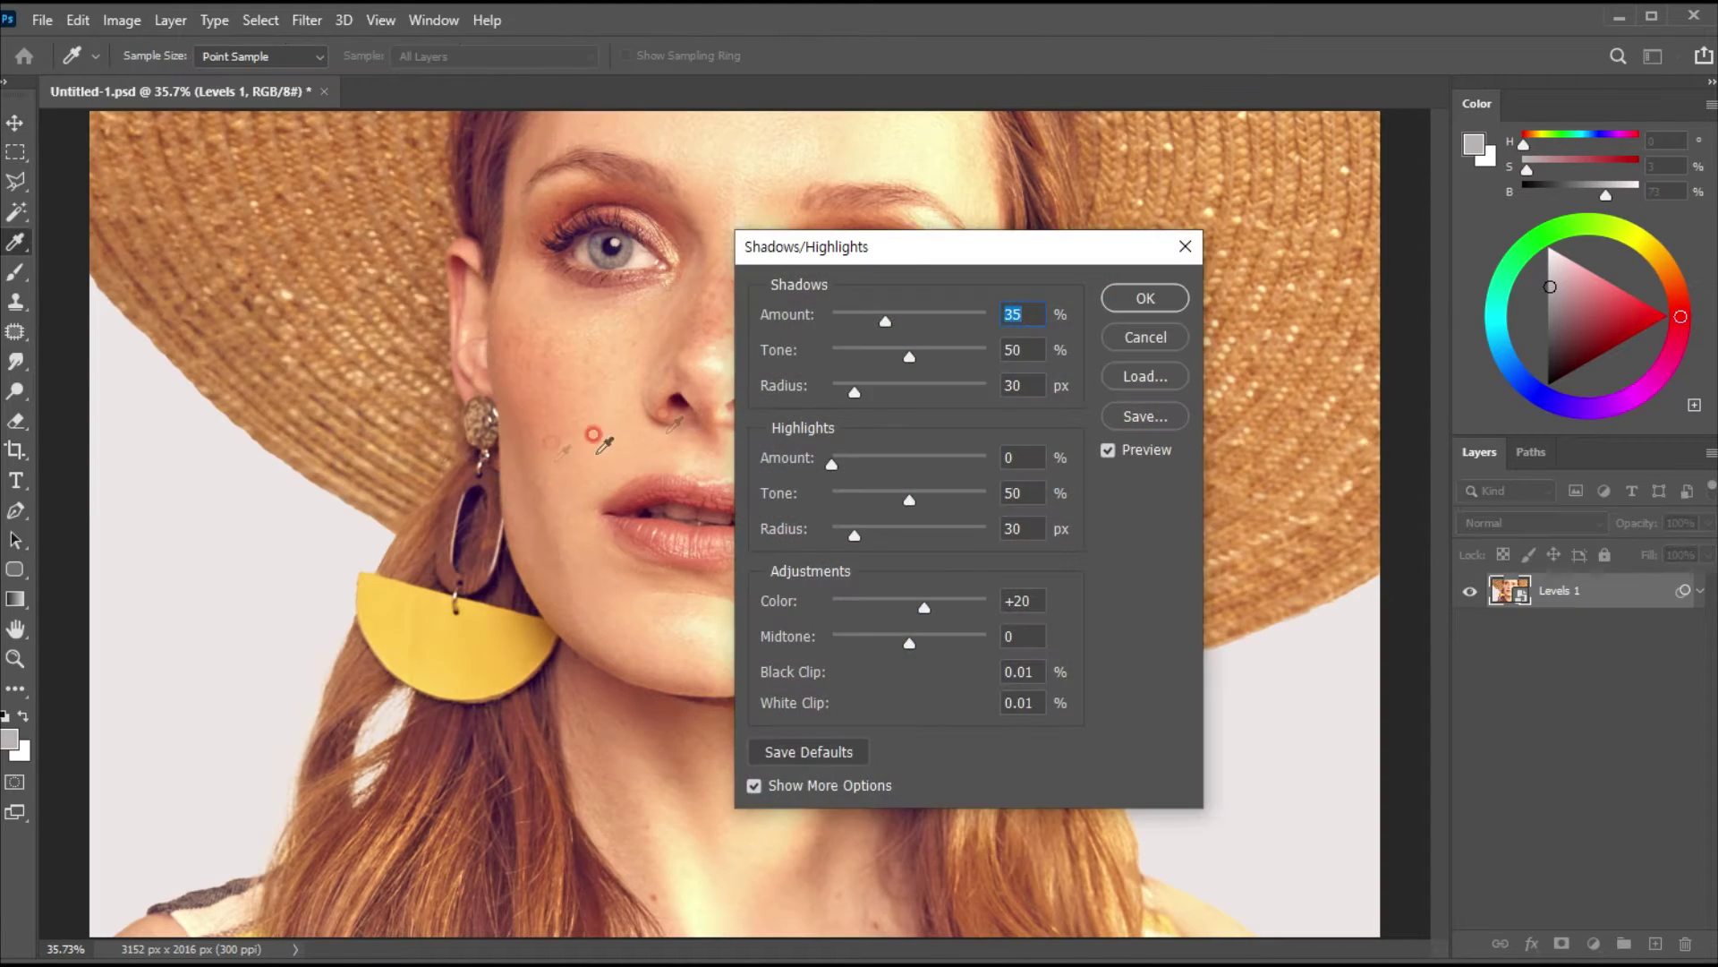
drag(904, 248, 1103, 183)
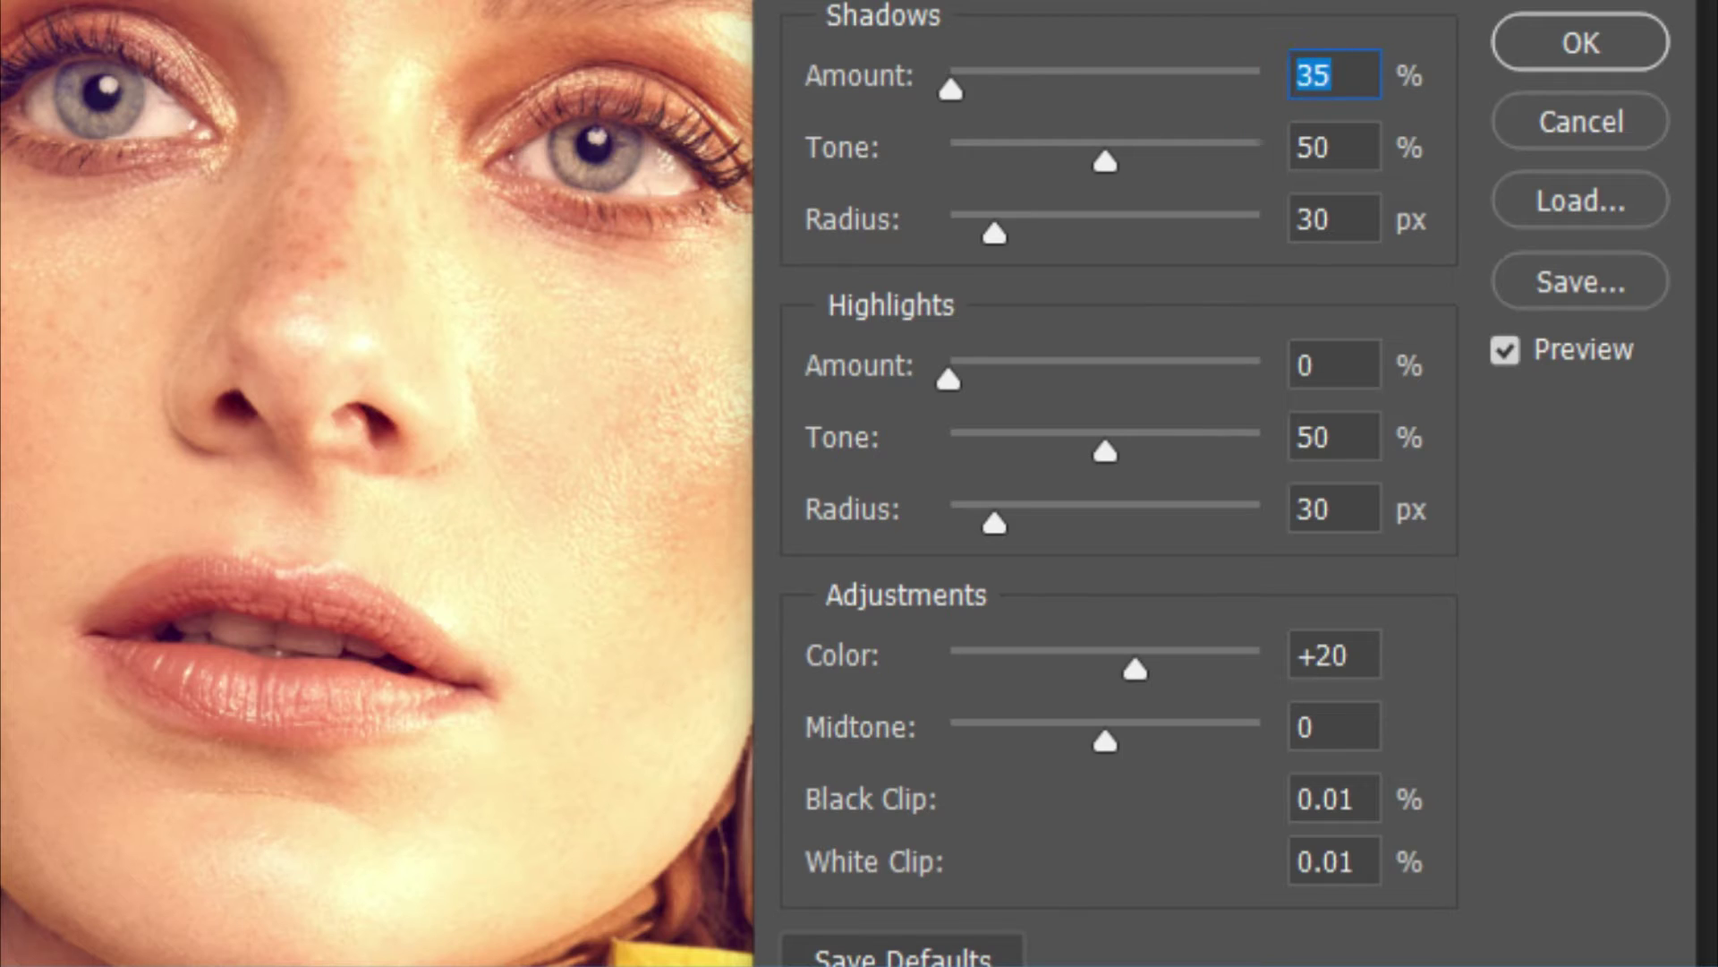
text(100)
Set the Shadows/Highlights color to 0, black clip to 2.5% and white clip to 0%, and apply the adjustment.
click(1324, 655)
text(0)
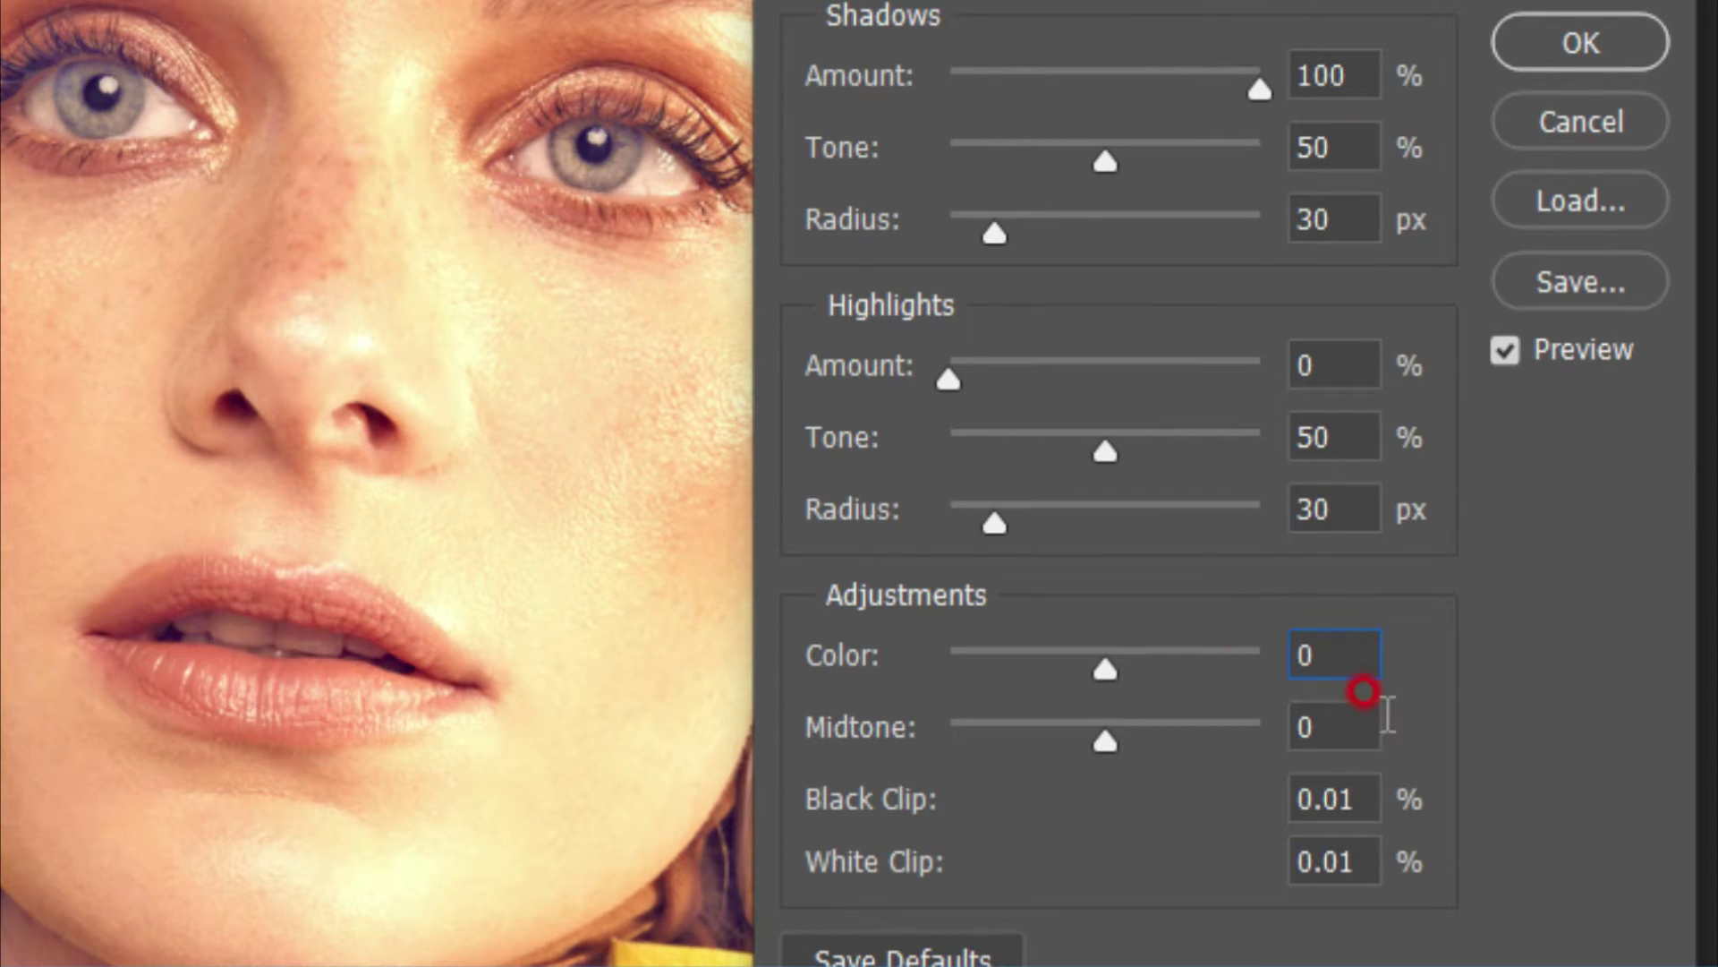
key(Tab)
key(Tab)
text(2.5)
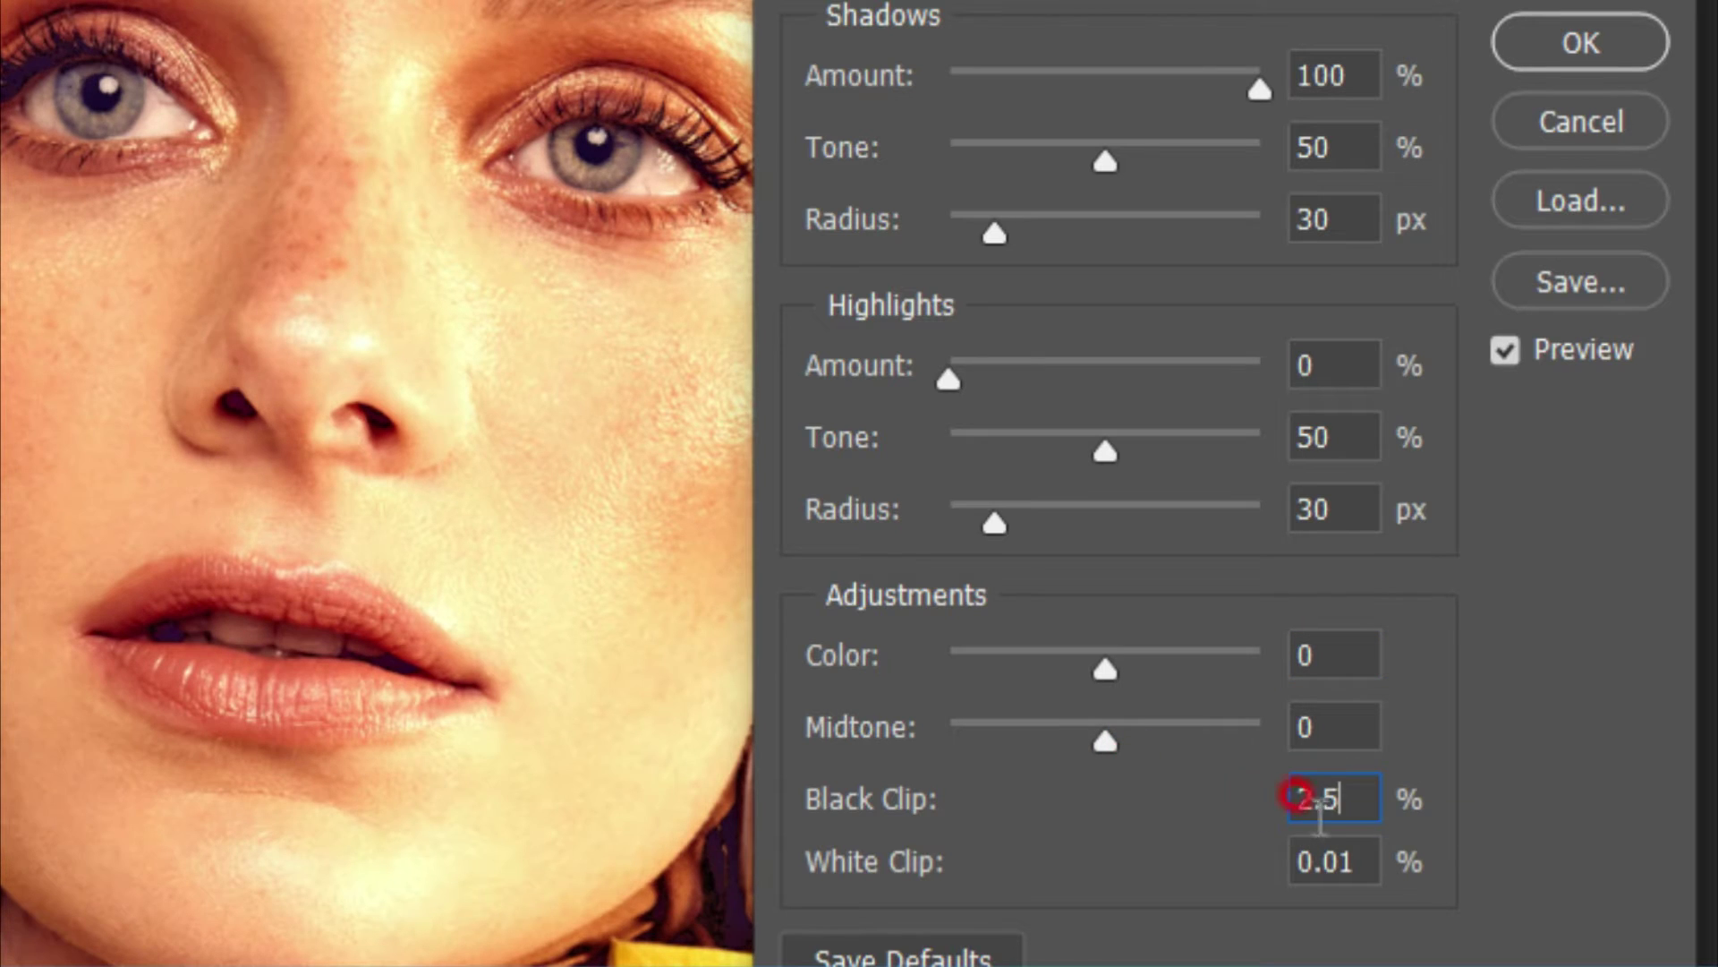
key(Tab)
text(0)
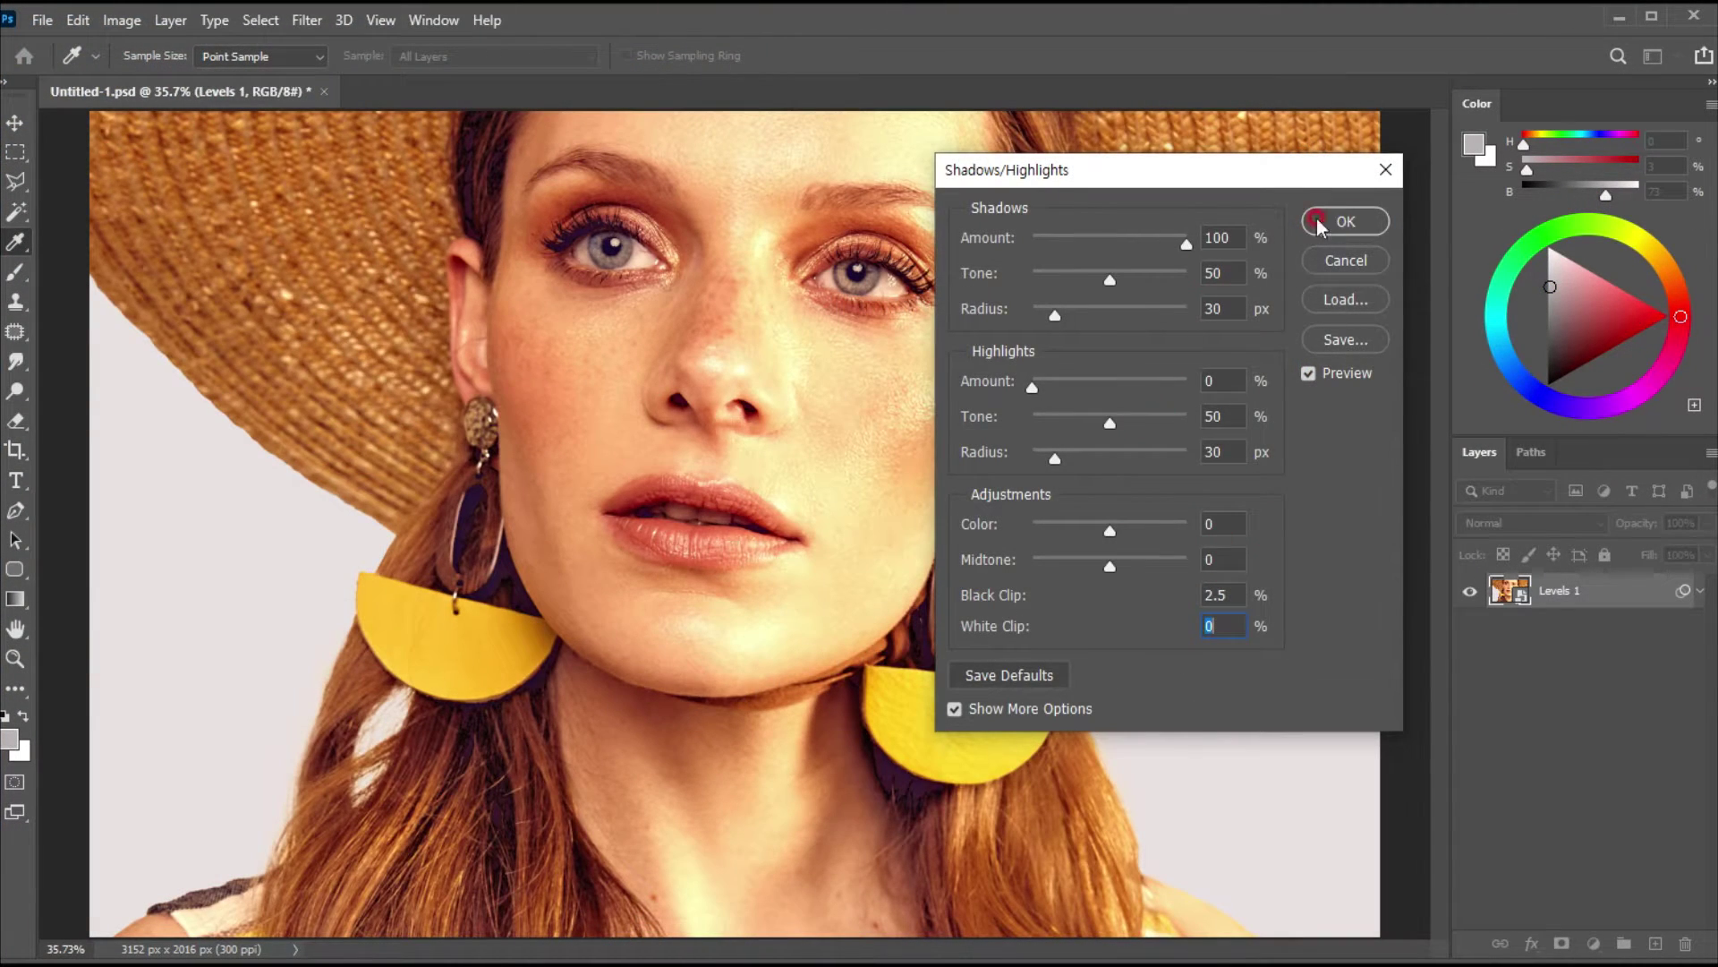
click(1319, 226)
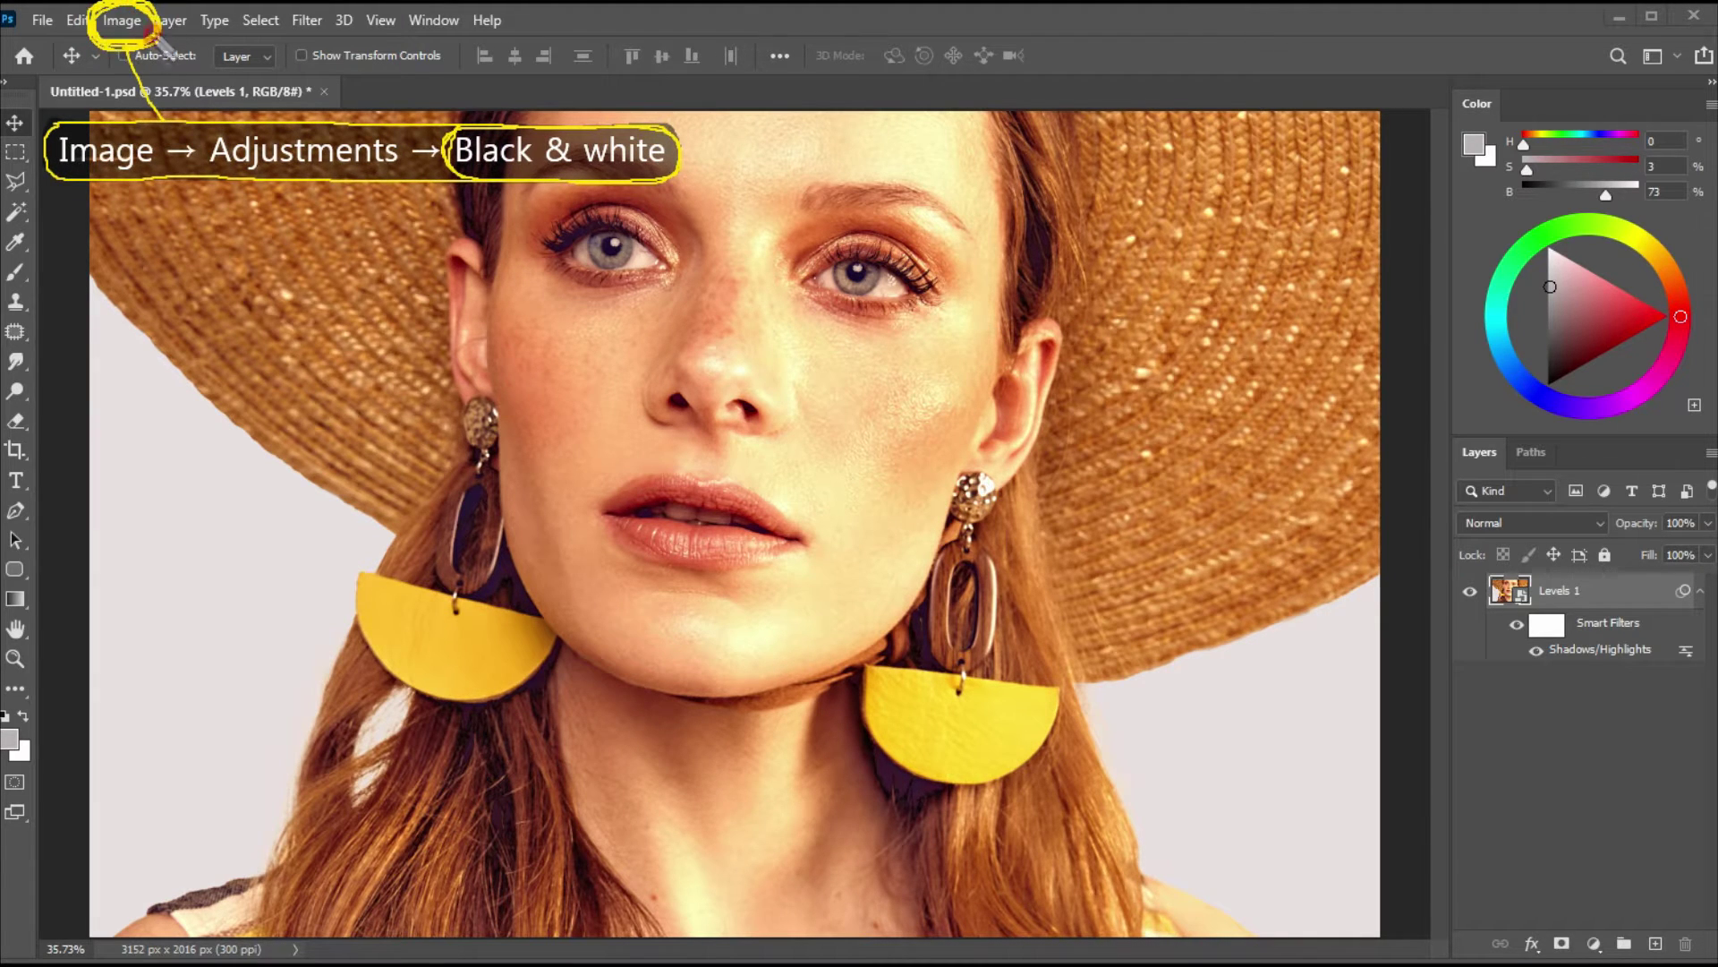
Apply a Black & White adjustment with the Default preset to the smart object.
click(123, 19)
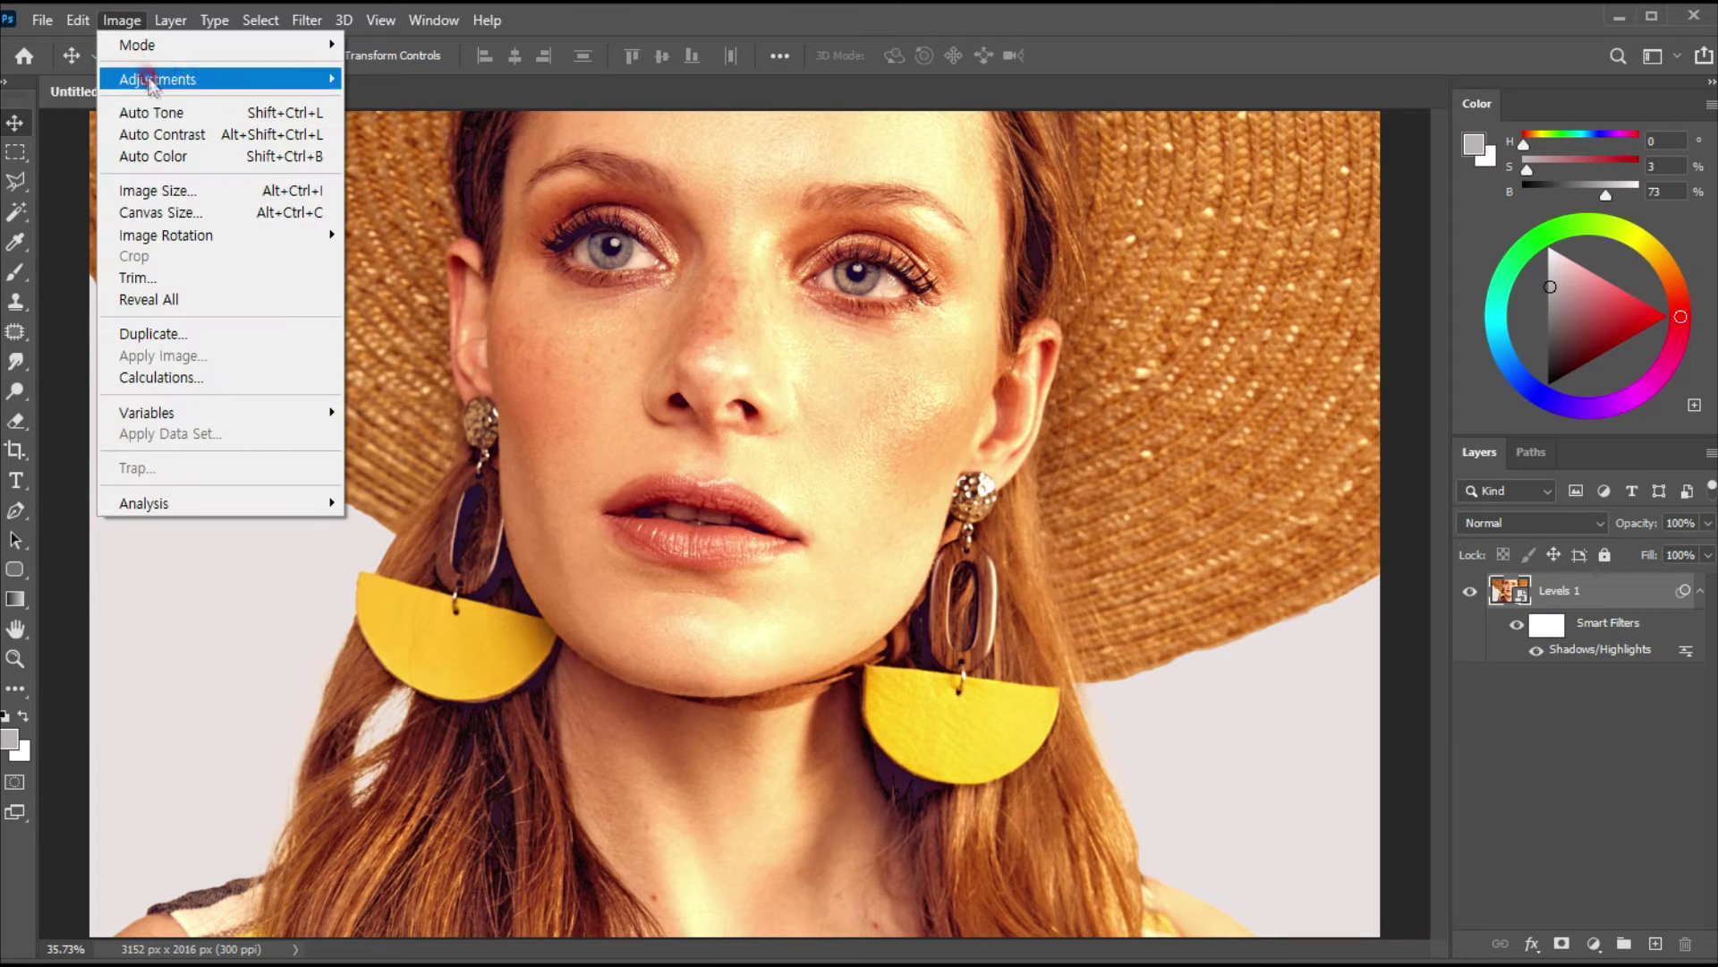
mouse_move(156, 78)
click(427, 243)
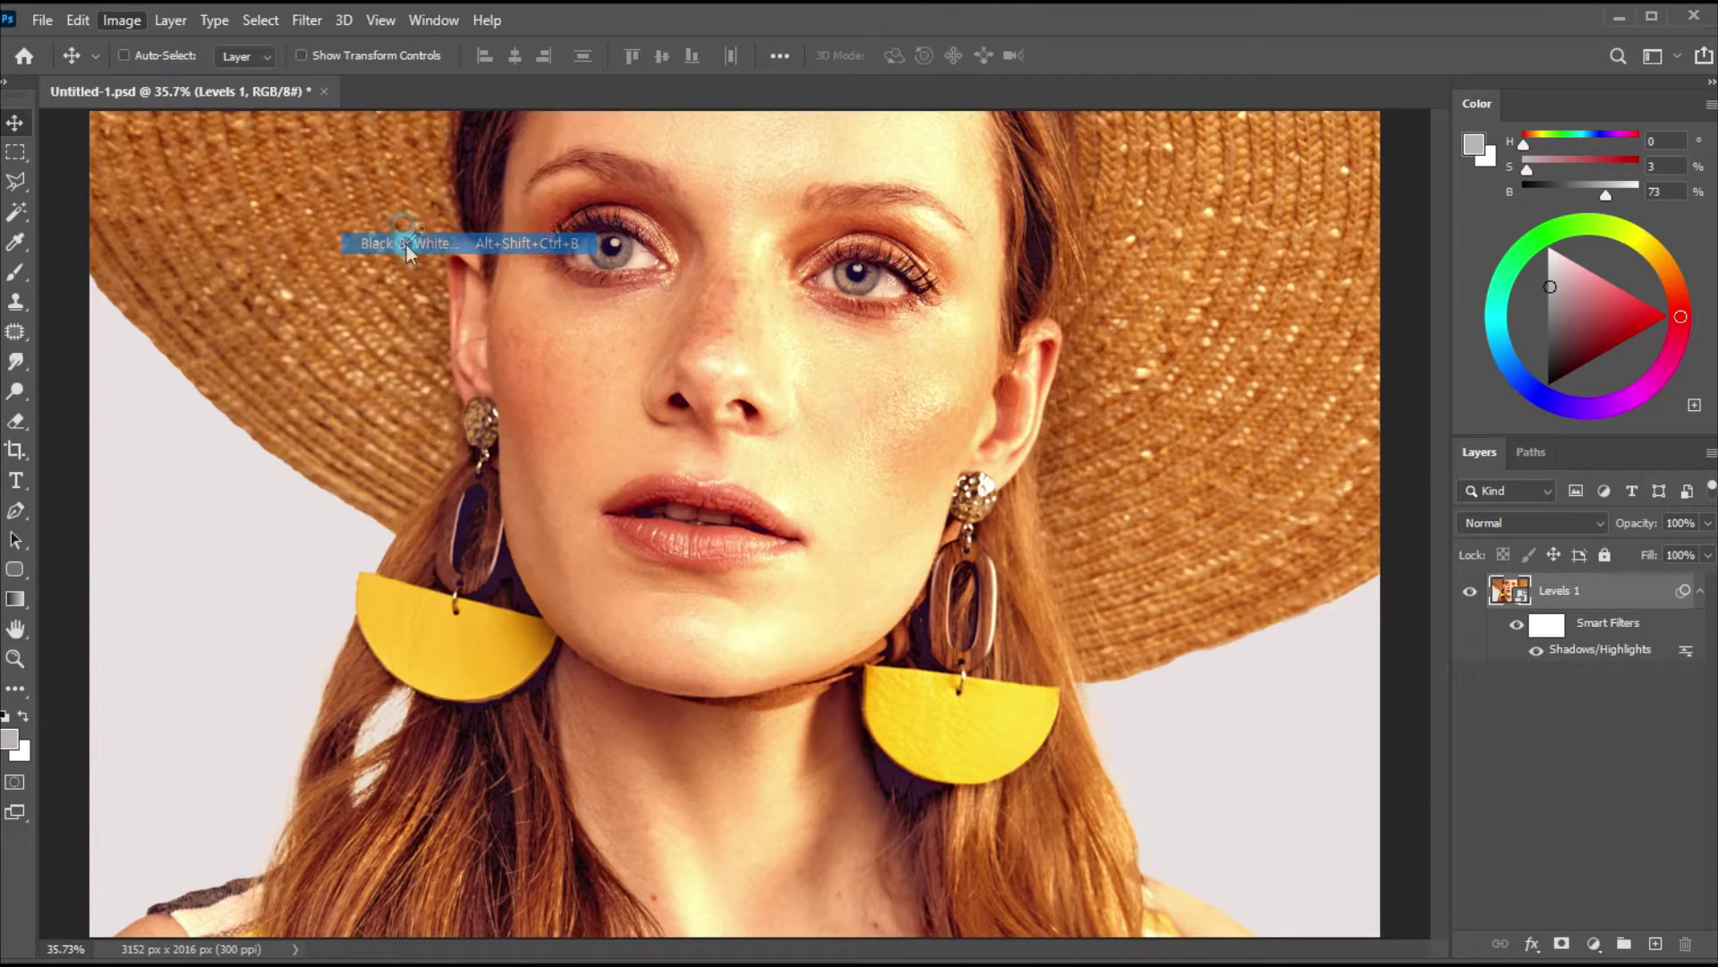
drag(919, 188, 982, 175)
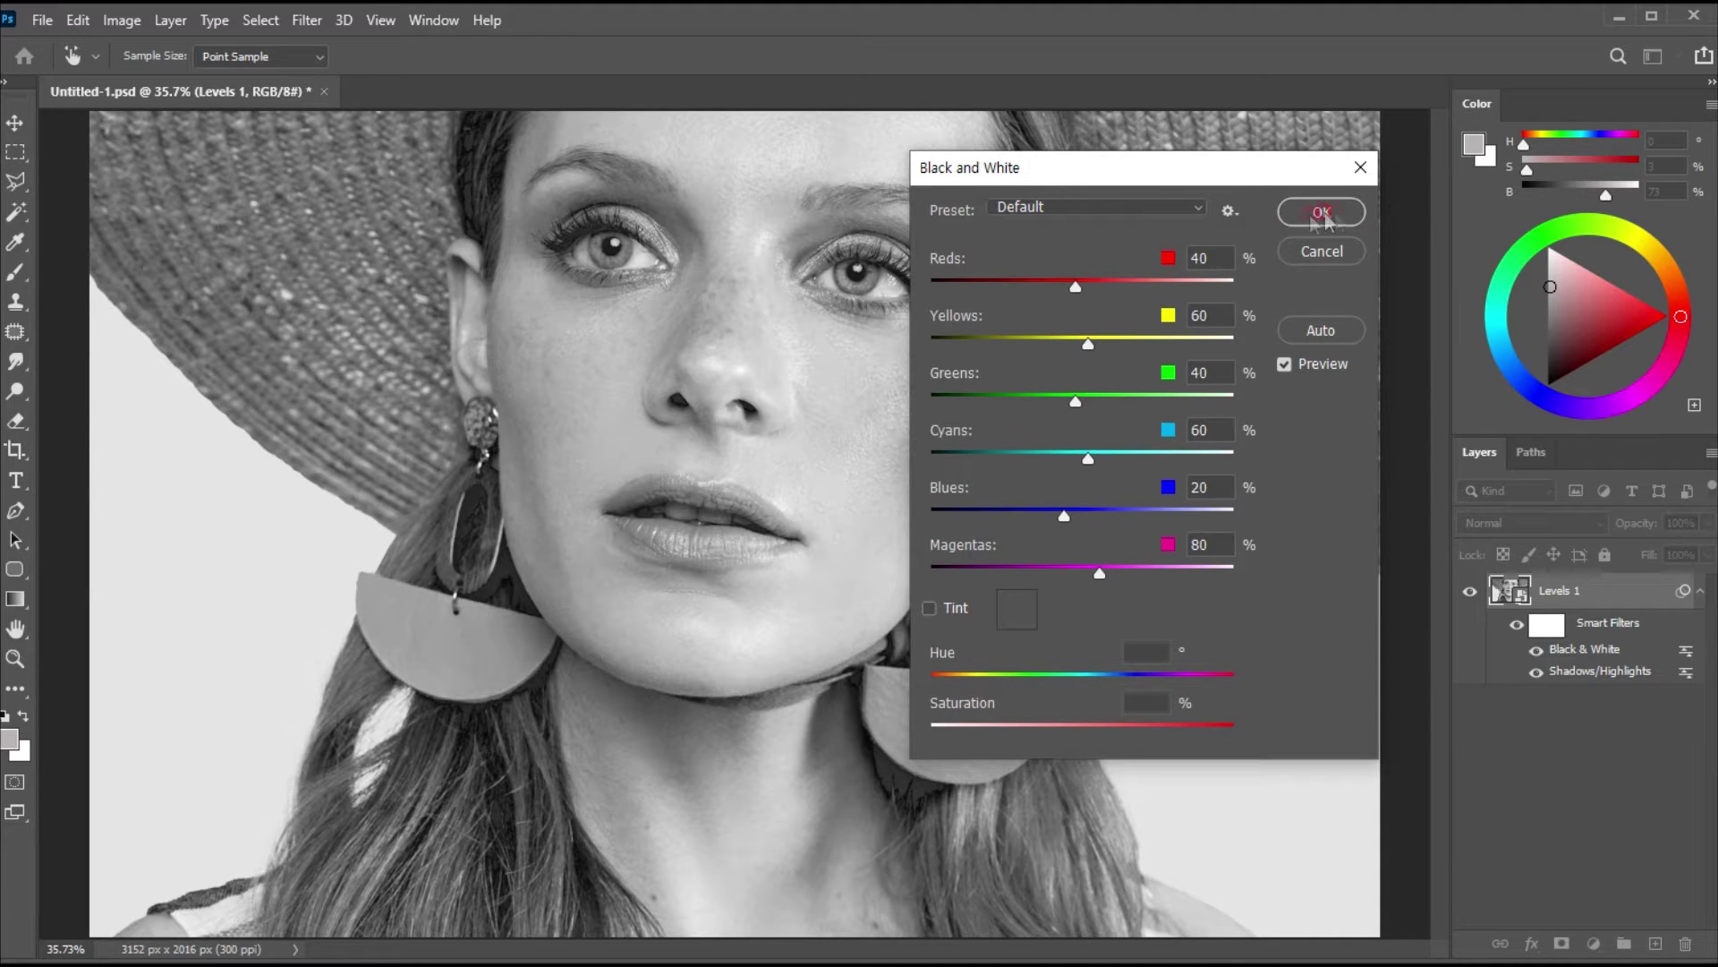
click(1295, 222)
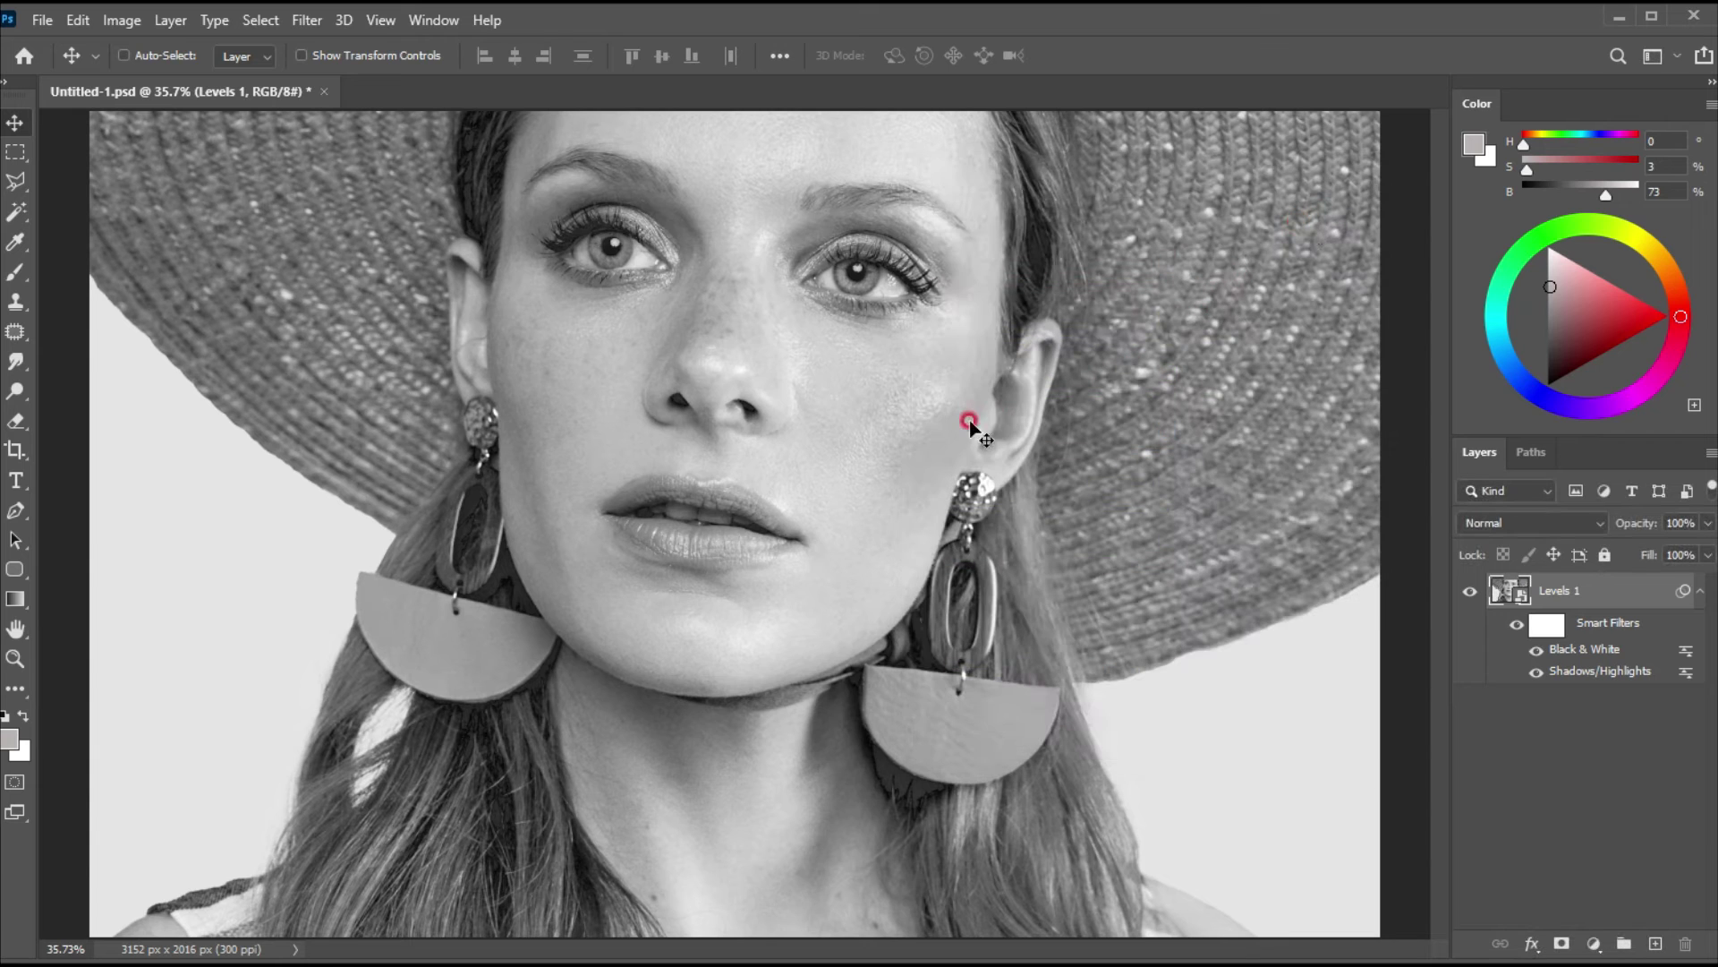
Apply the Filter Gallery's Grain texture with intensity 50, contrast 5 and the Speckle grain type.
click(305, 21)
click(338, 148)
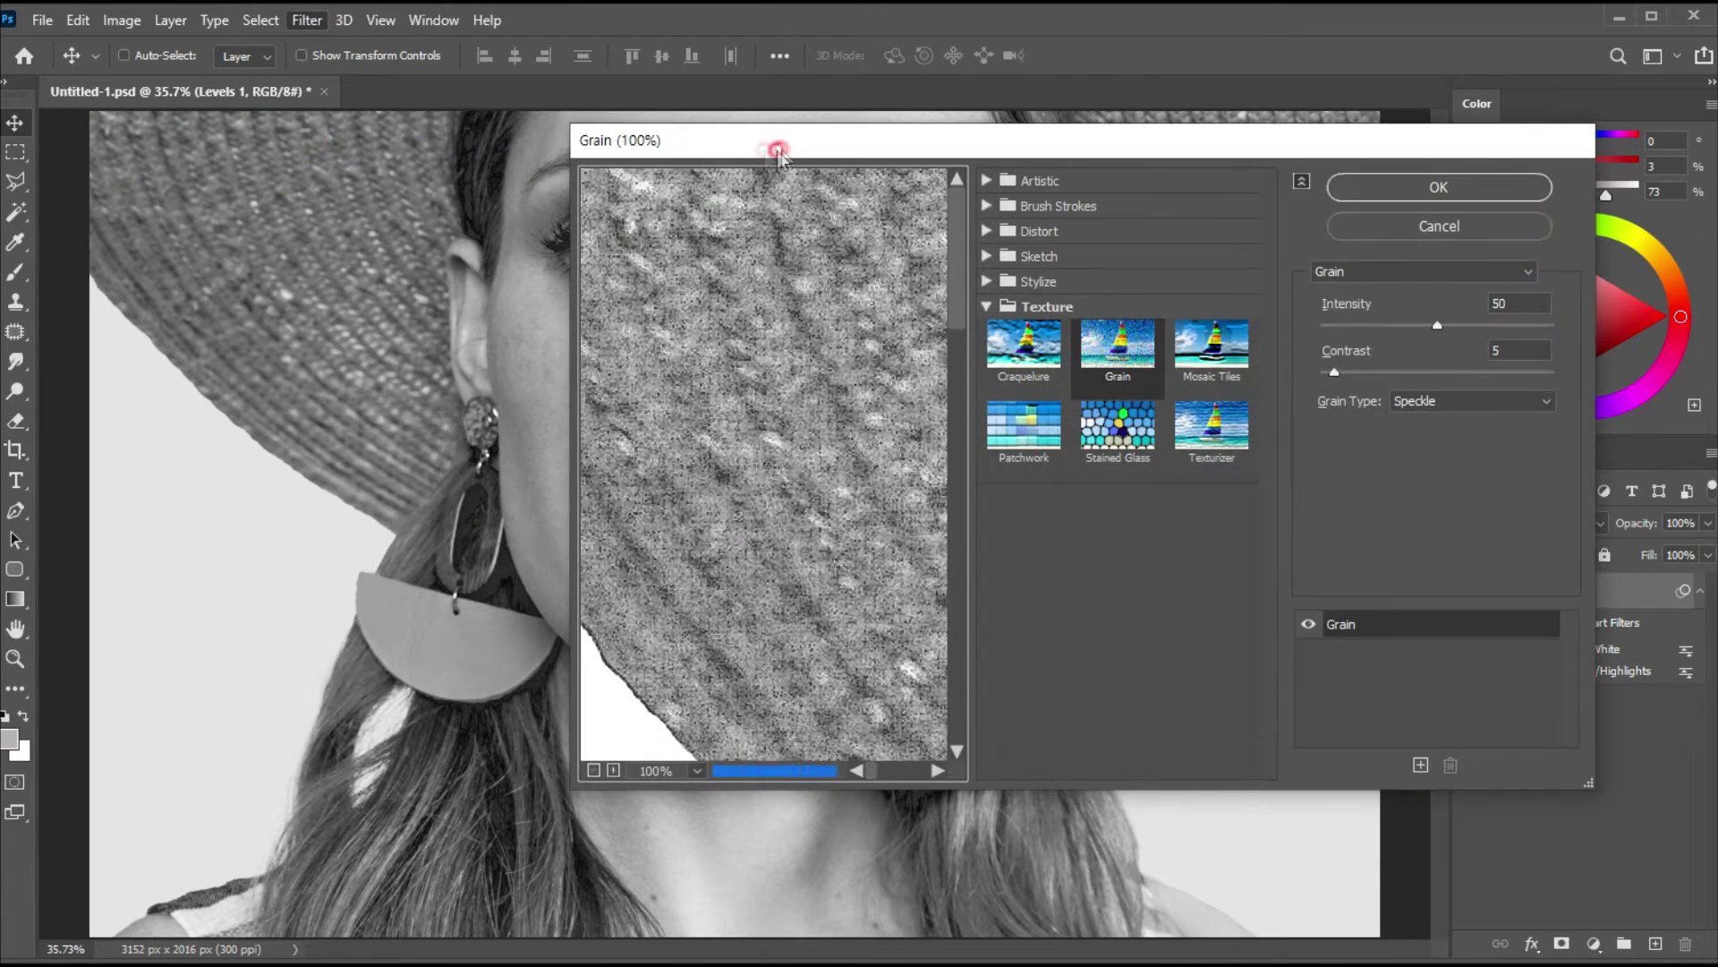
drag(777, 148, 617, 154)
right_click(633, 363)
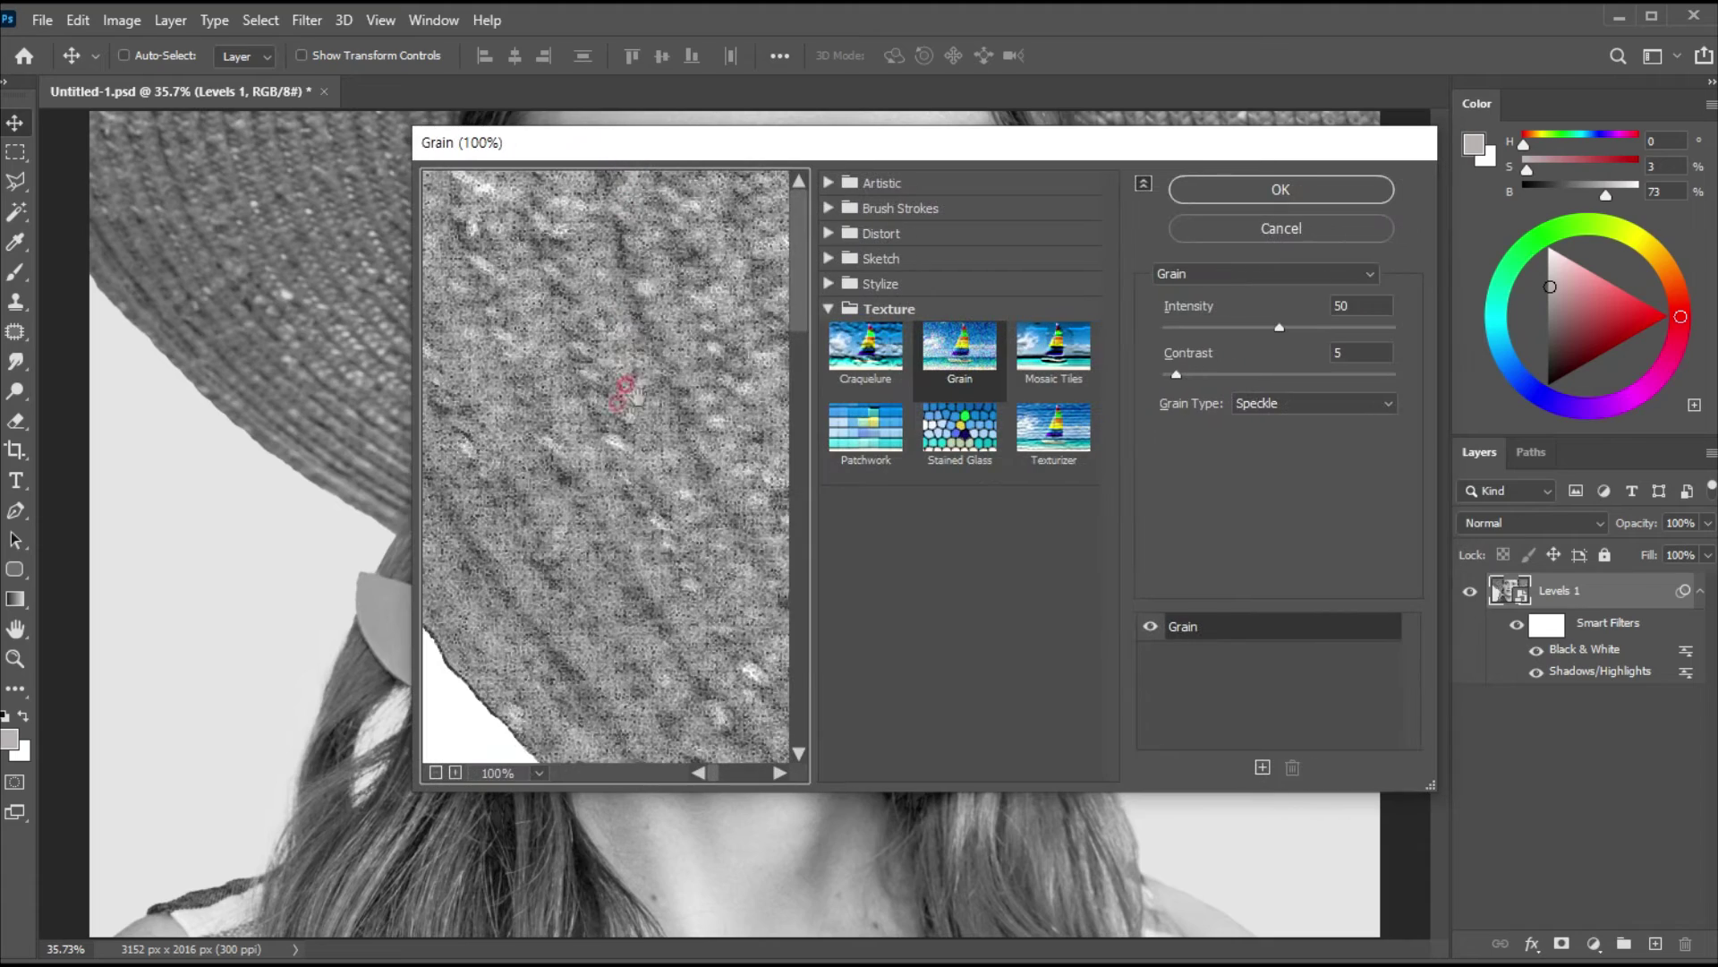
click(690, 626)
scroll(582, 439, up, 10)
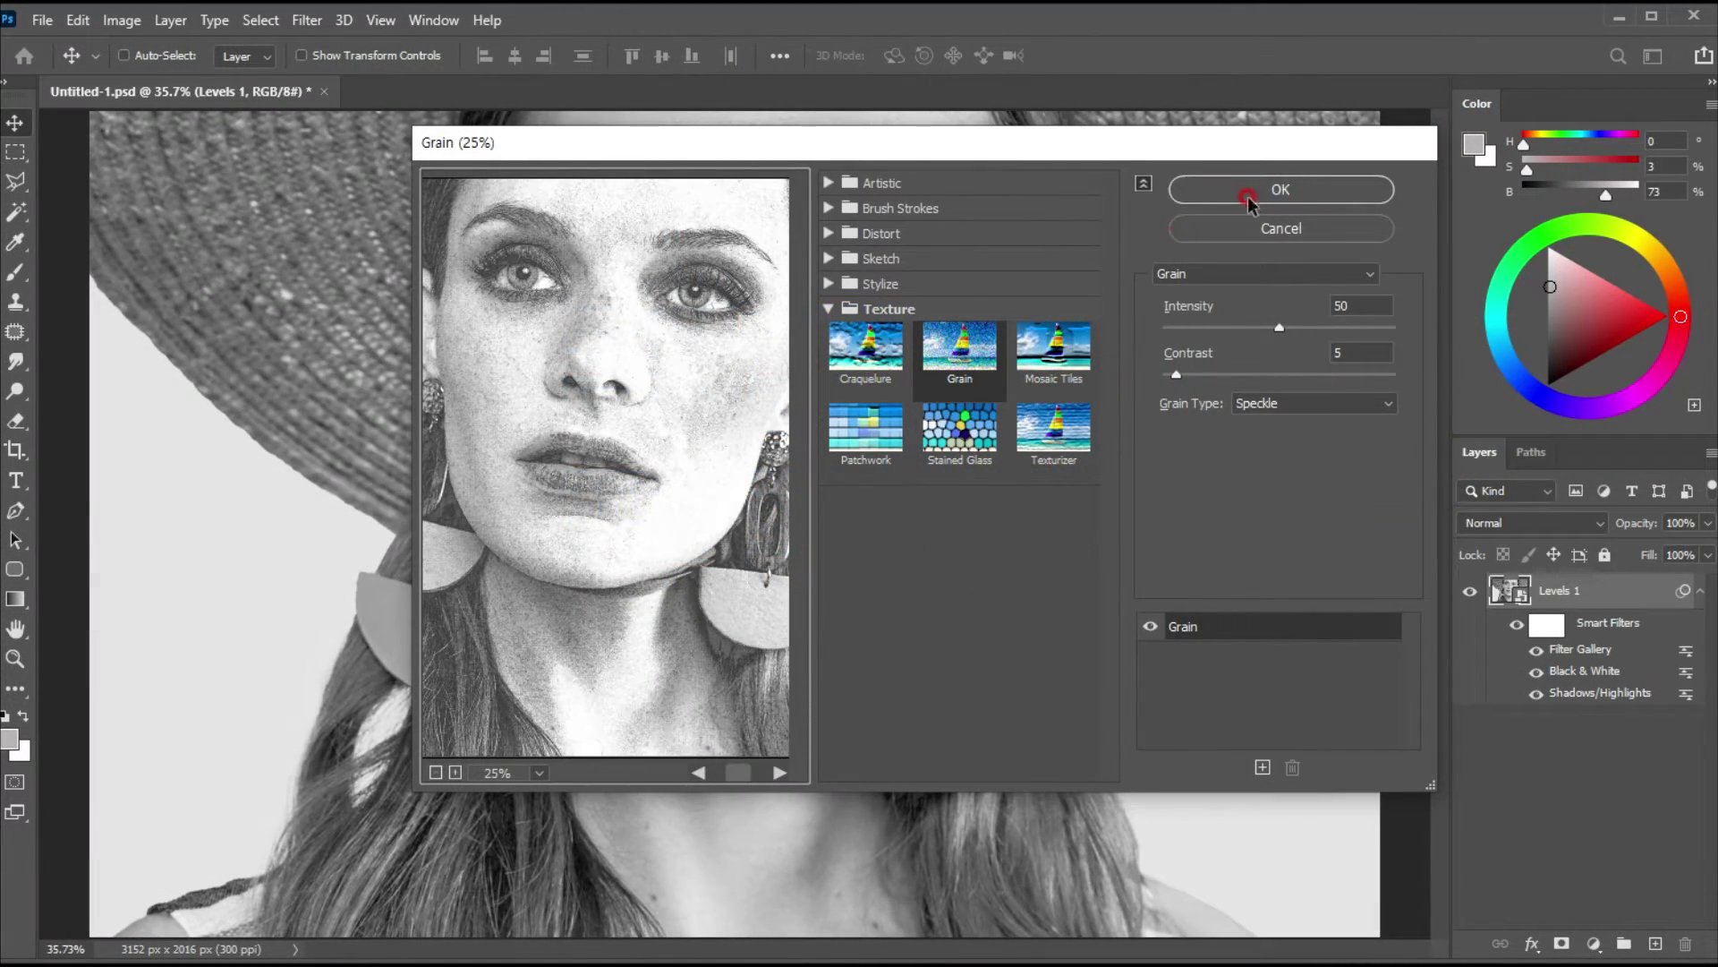
click(1249, 197)
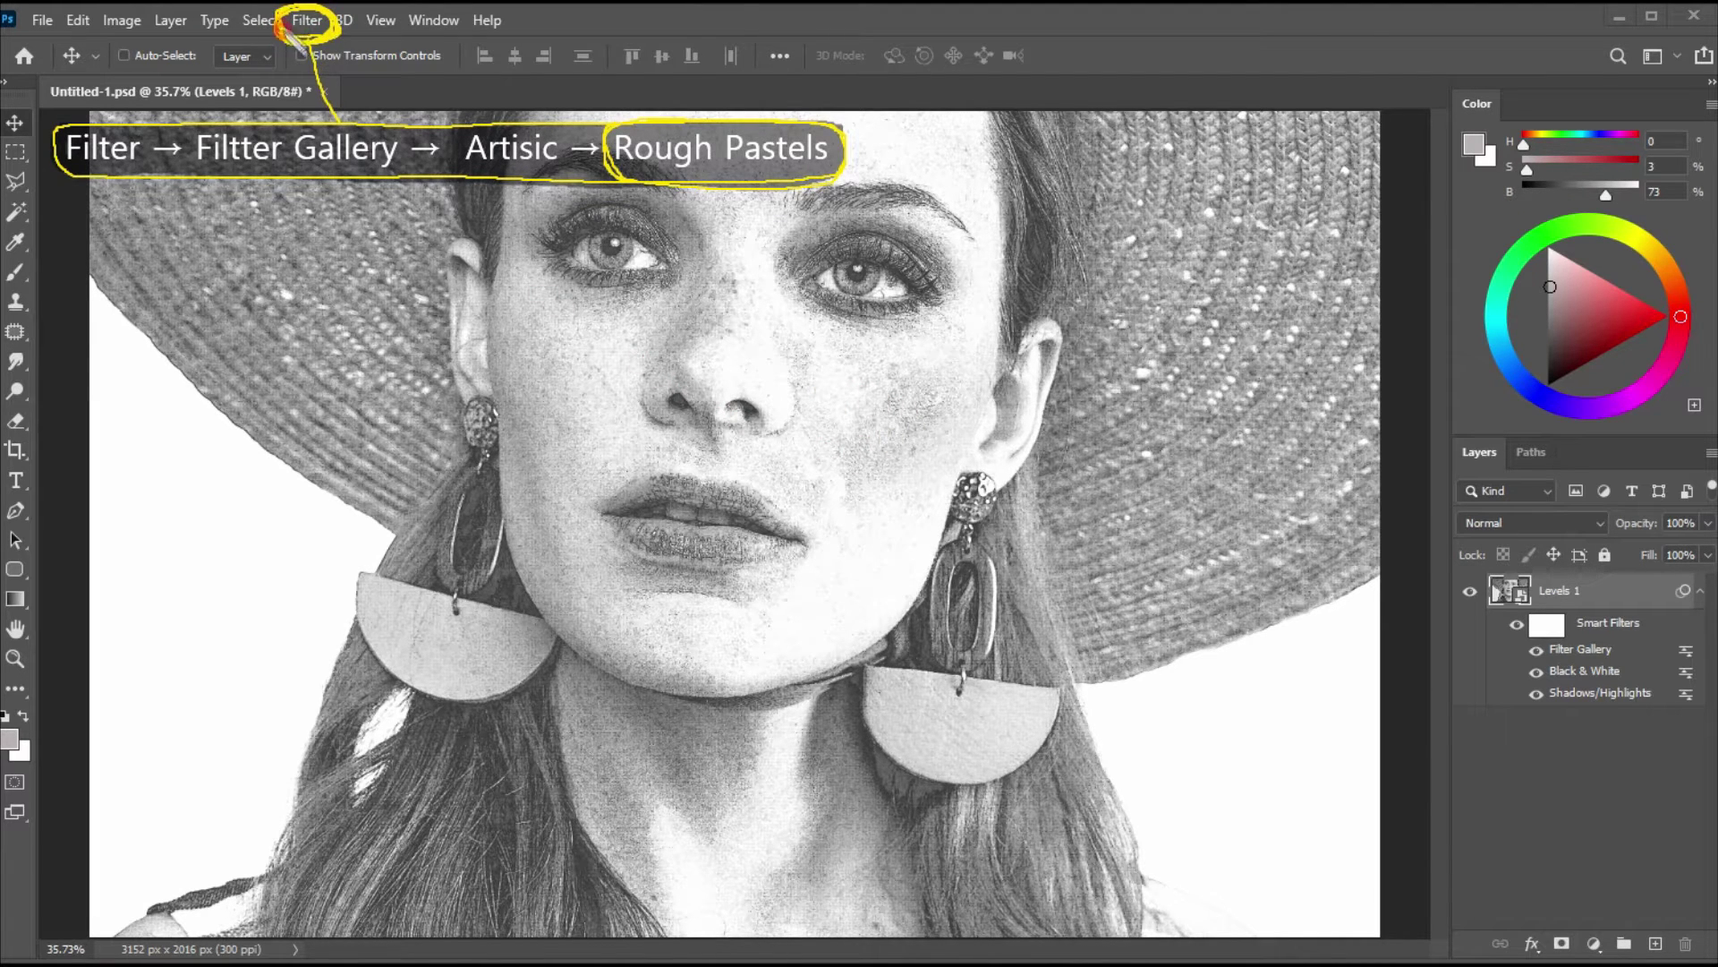
Apply the Rough Pastels filter with stroke length 6, stroke detail 4, Canvas texture, 100% scaling, relief 20 and Bottom light.
click(307, 19)
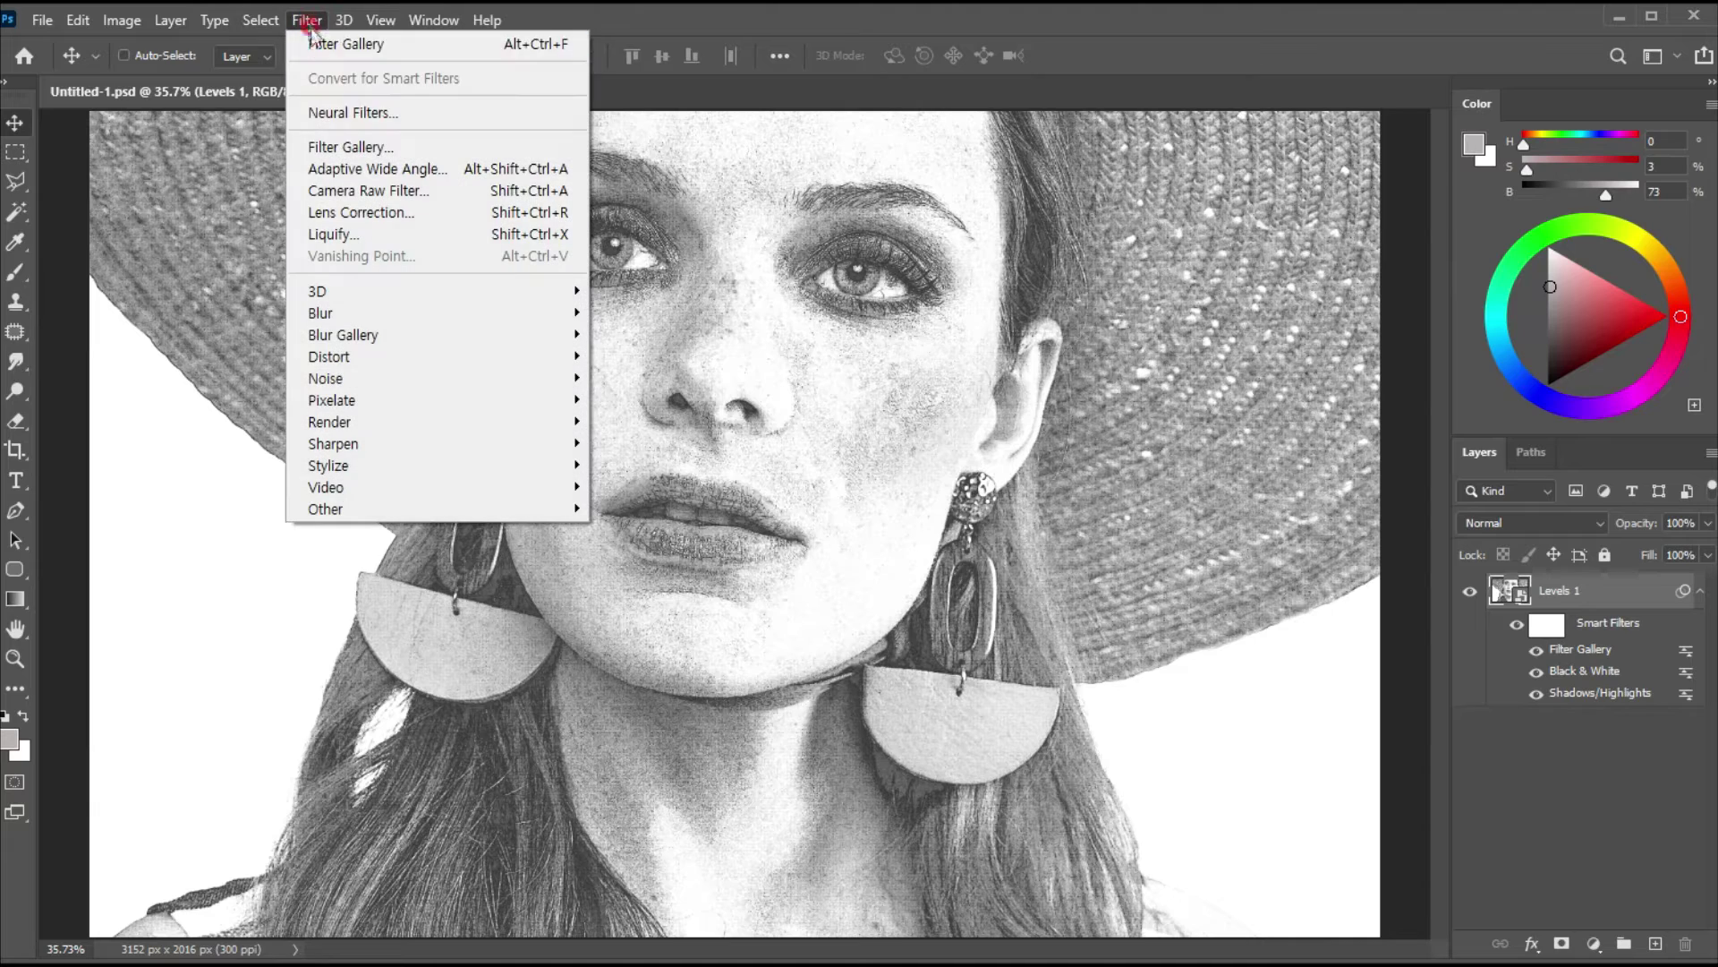
click(331, 148)
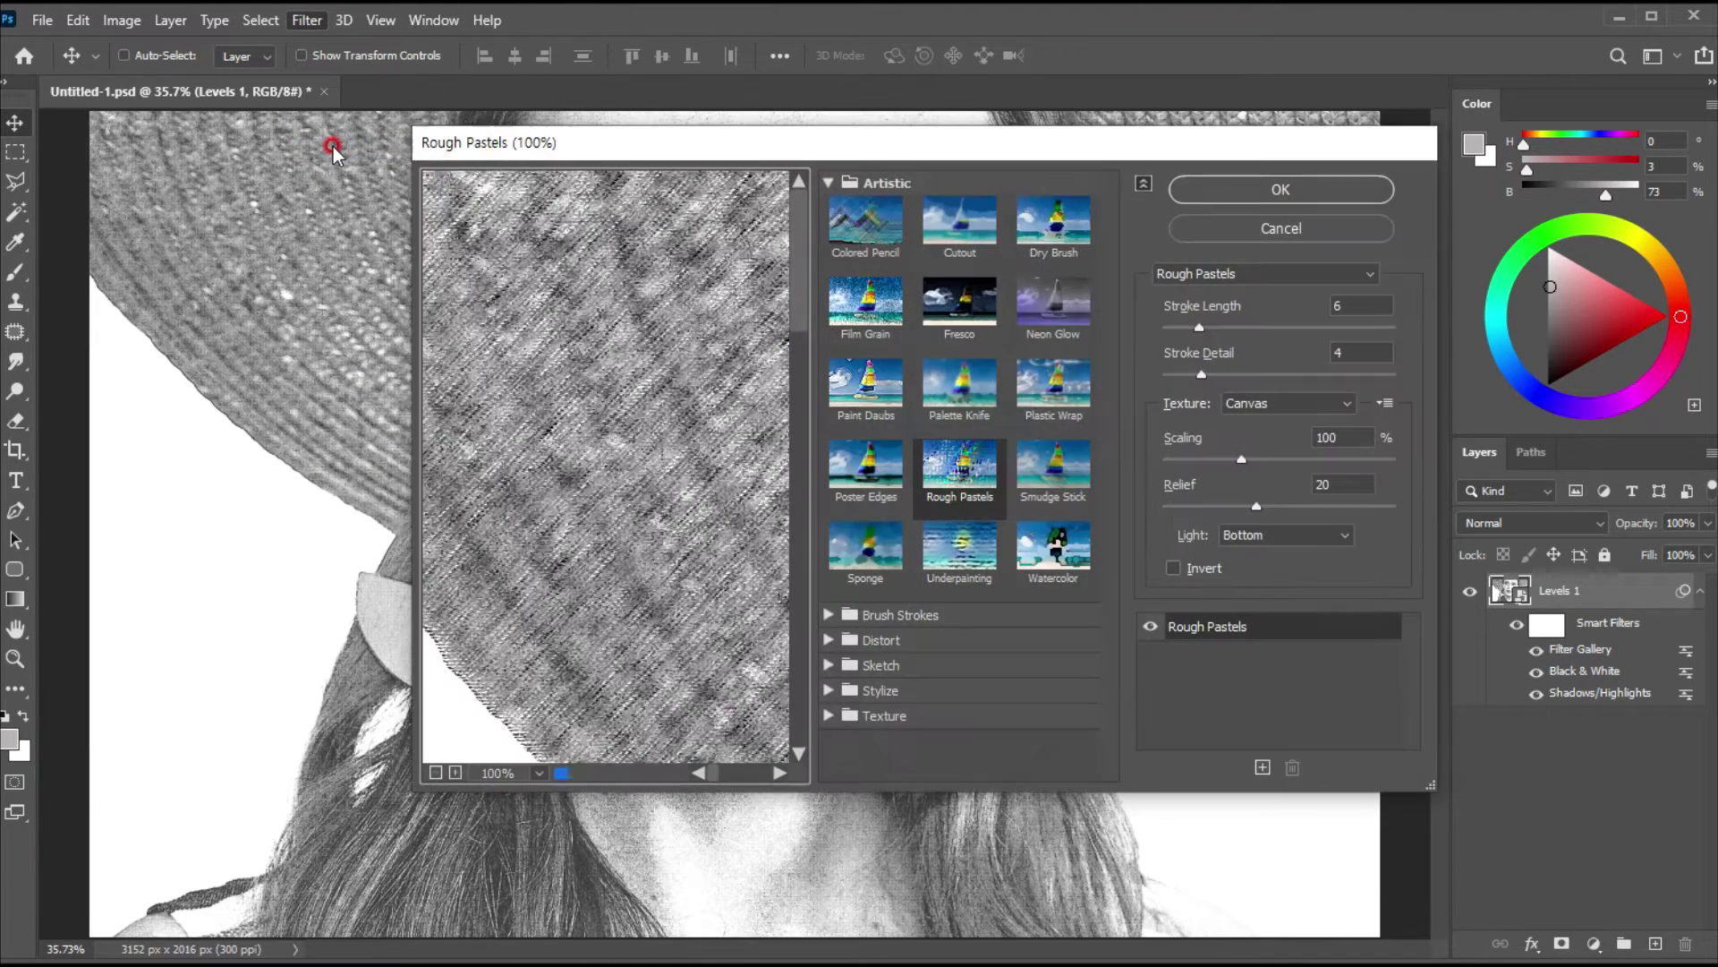
drag(707, 154, 730, 154)
right_click(662, 394)
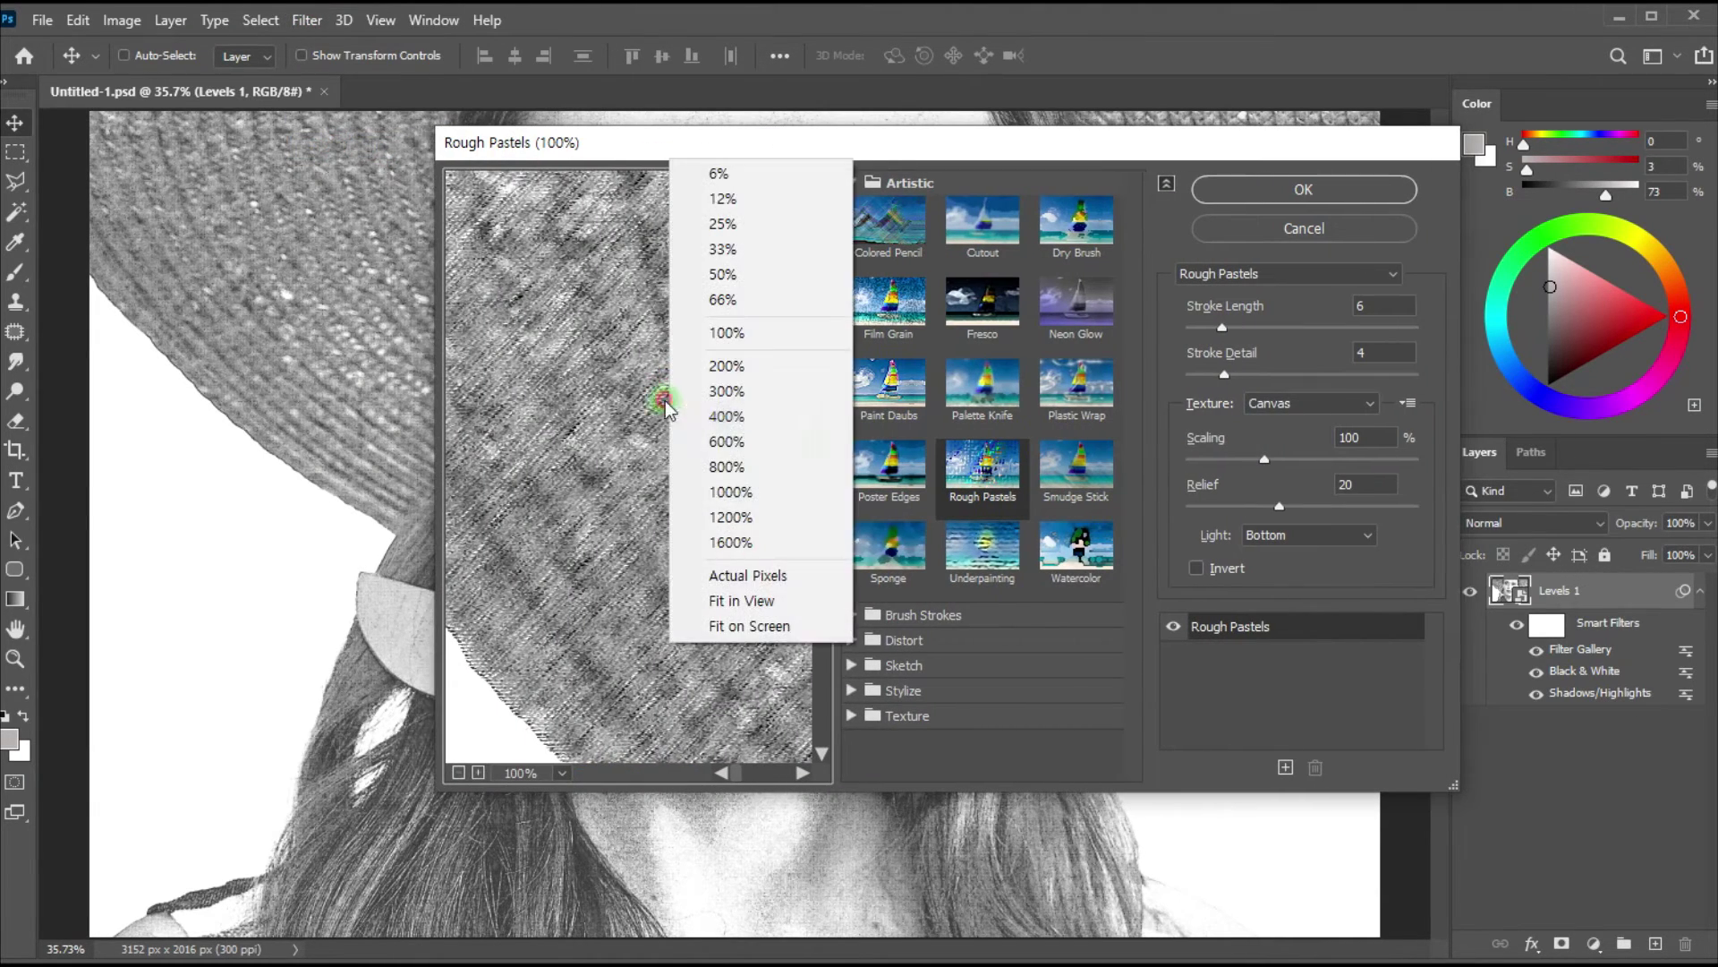
click(722, 602)
scroll(609, 483, up, 5)
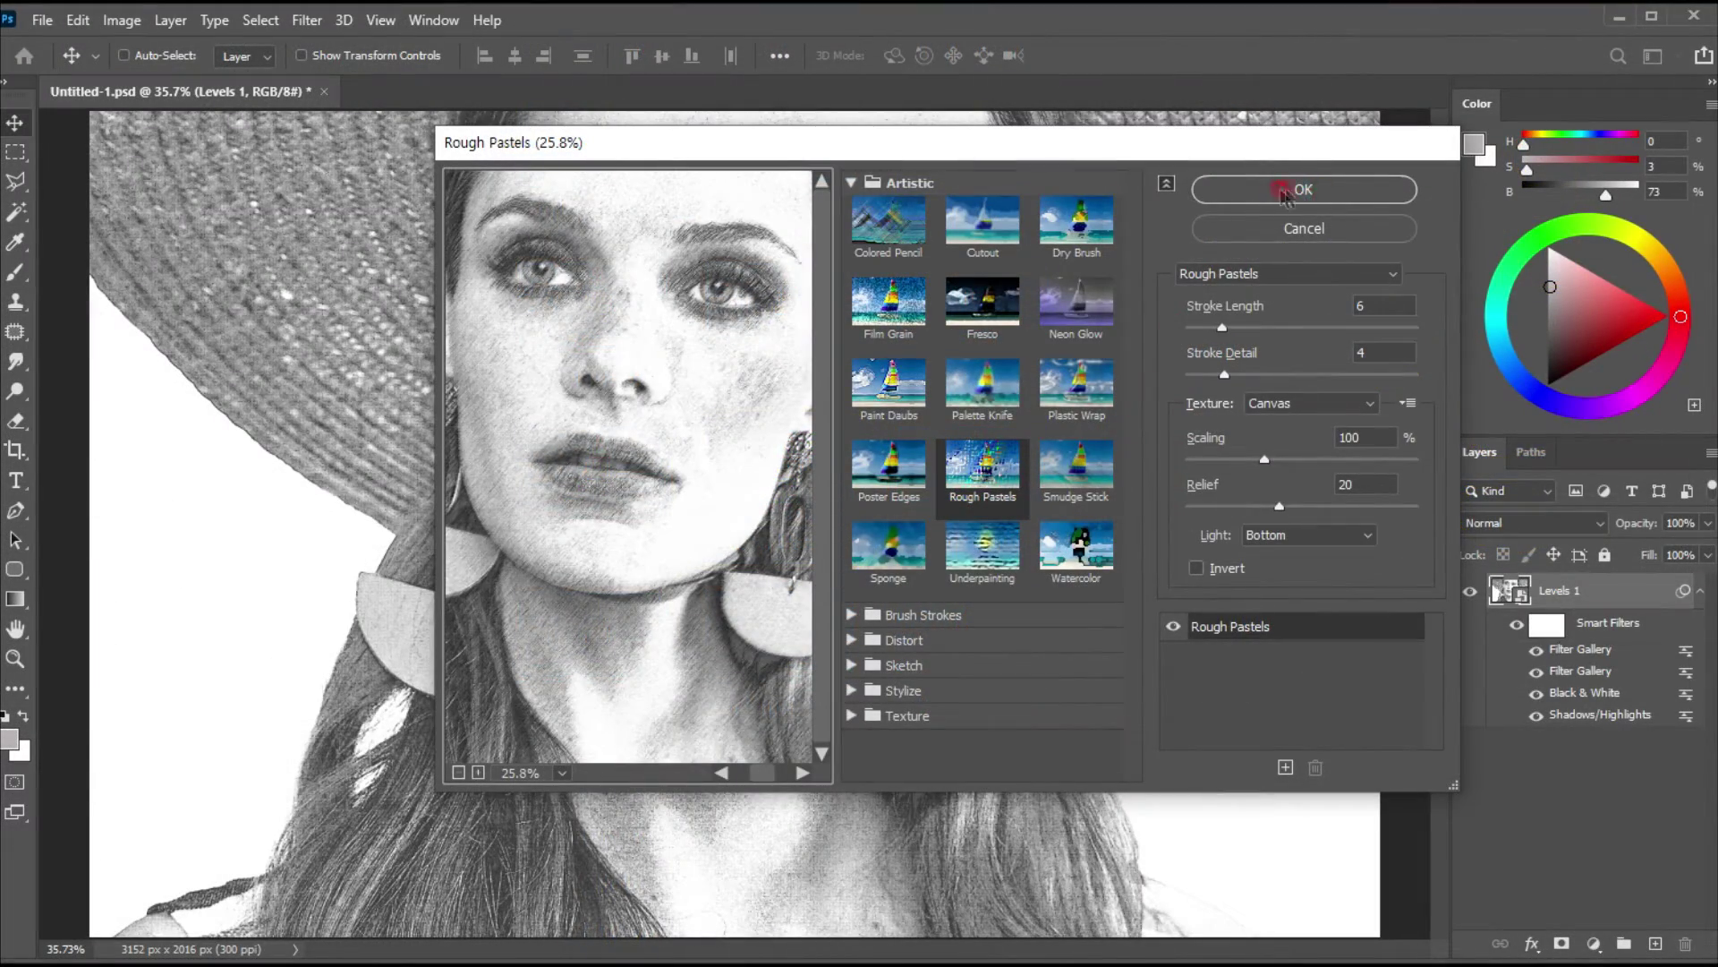
click(1282, 191)
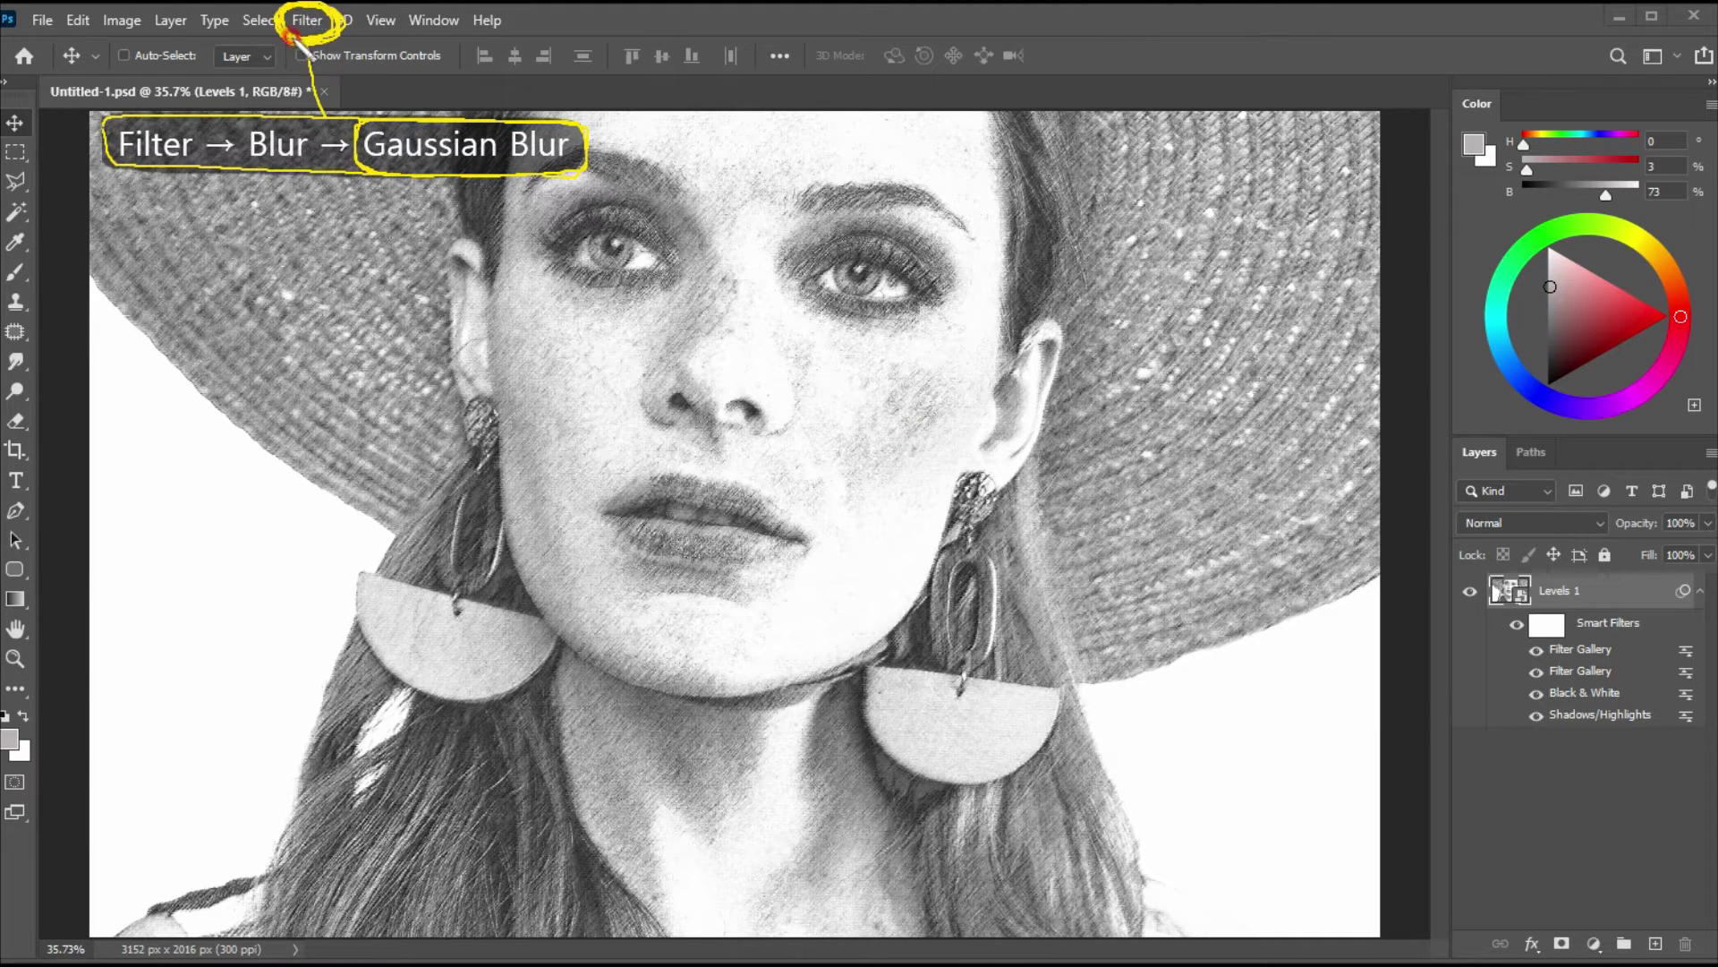
Apply a Gaussian Blur with a radius of 1.5 pixels to the smart object.
click(315, 22)
mouse_move(510, 315)
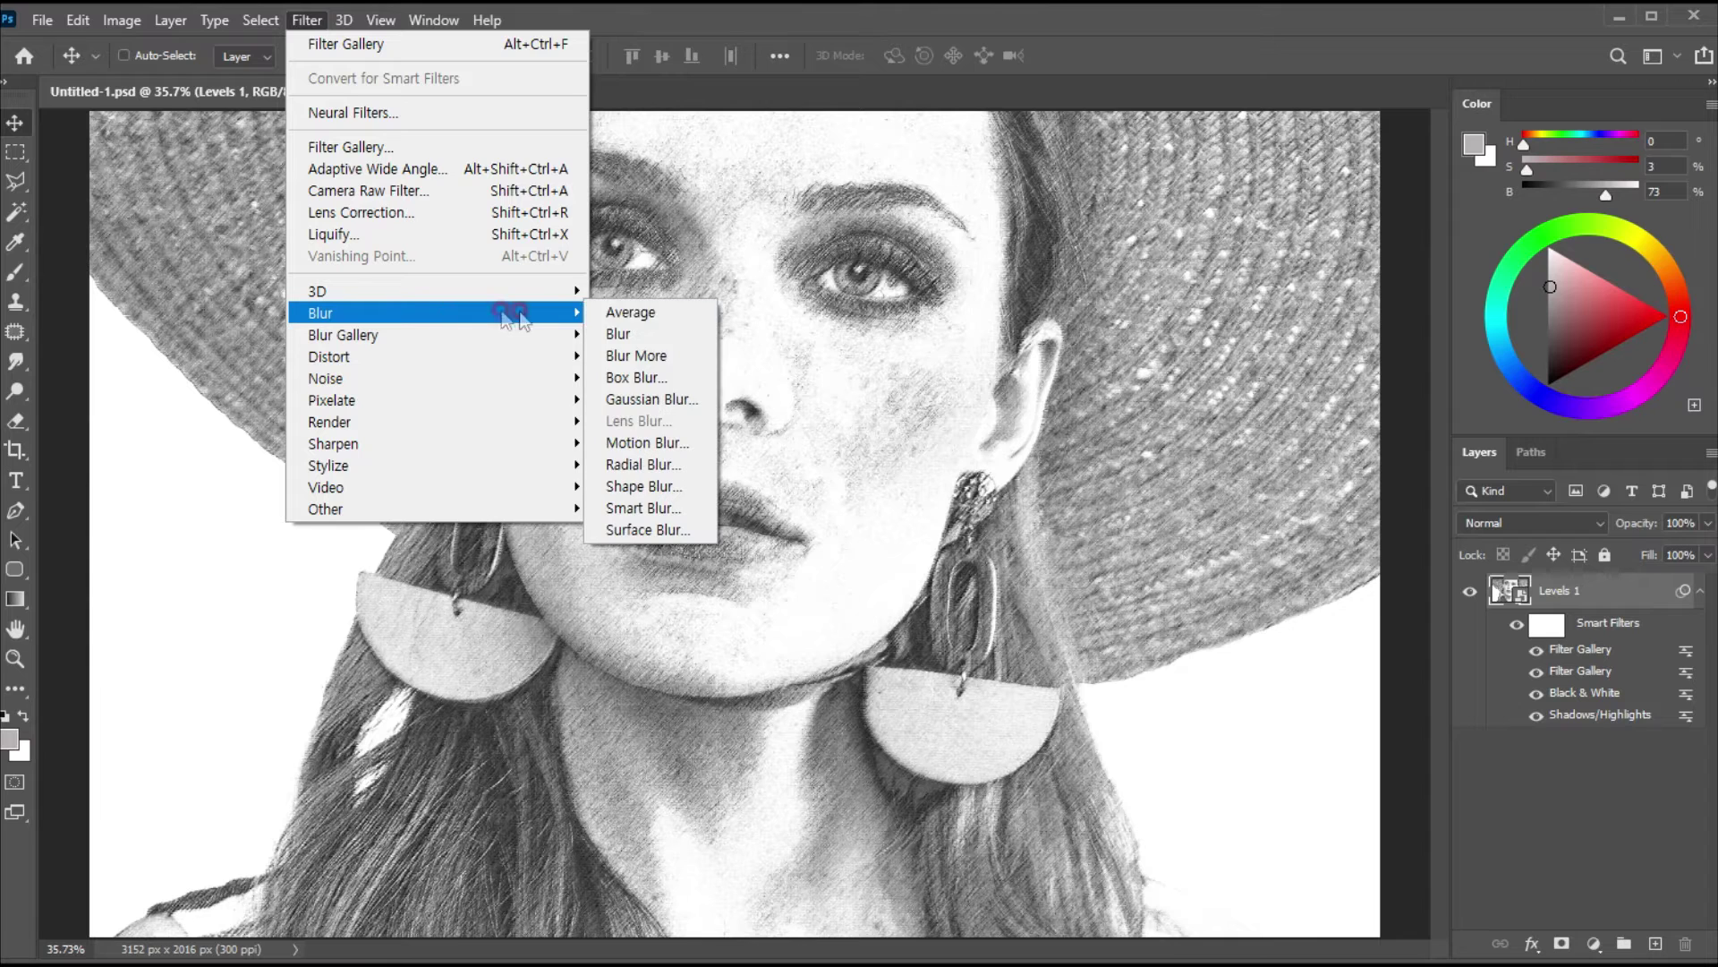
click(639, 402)
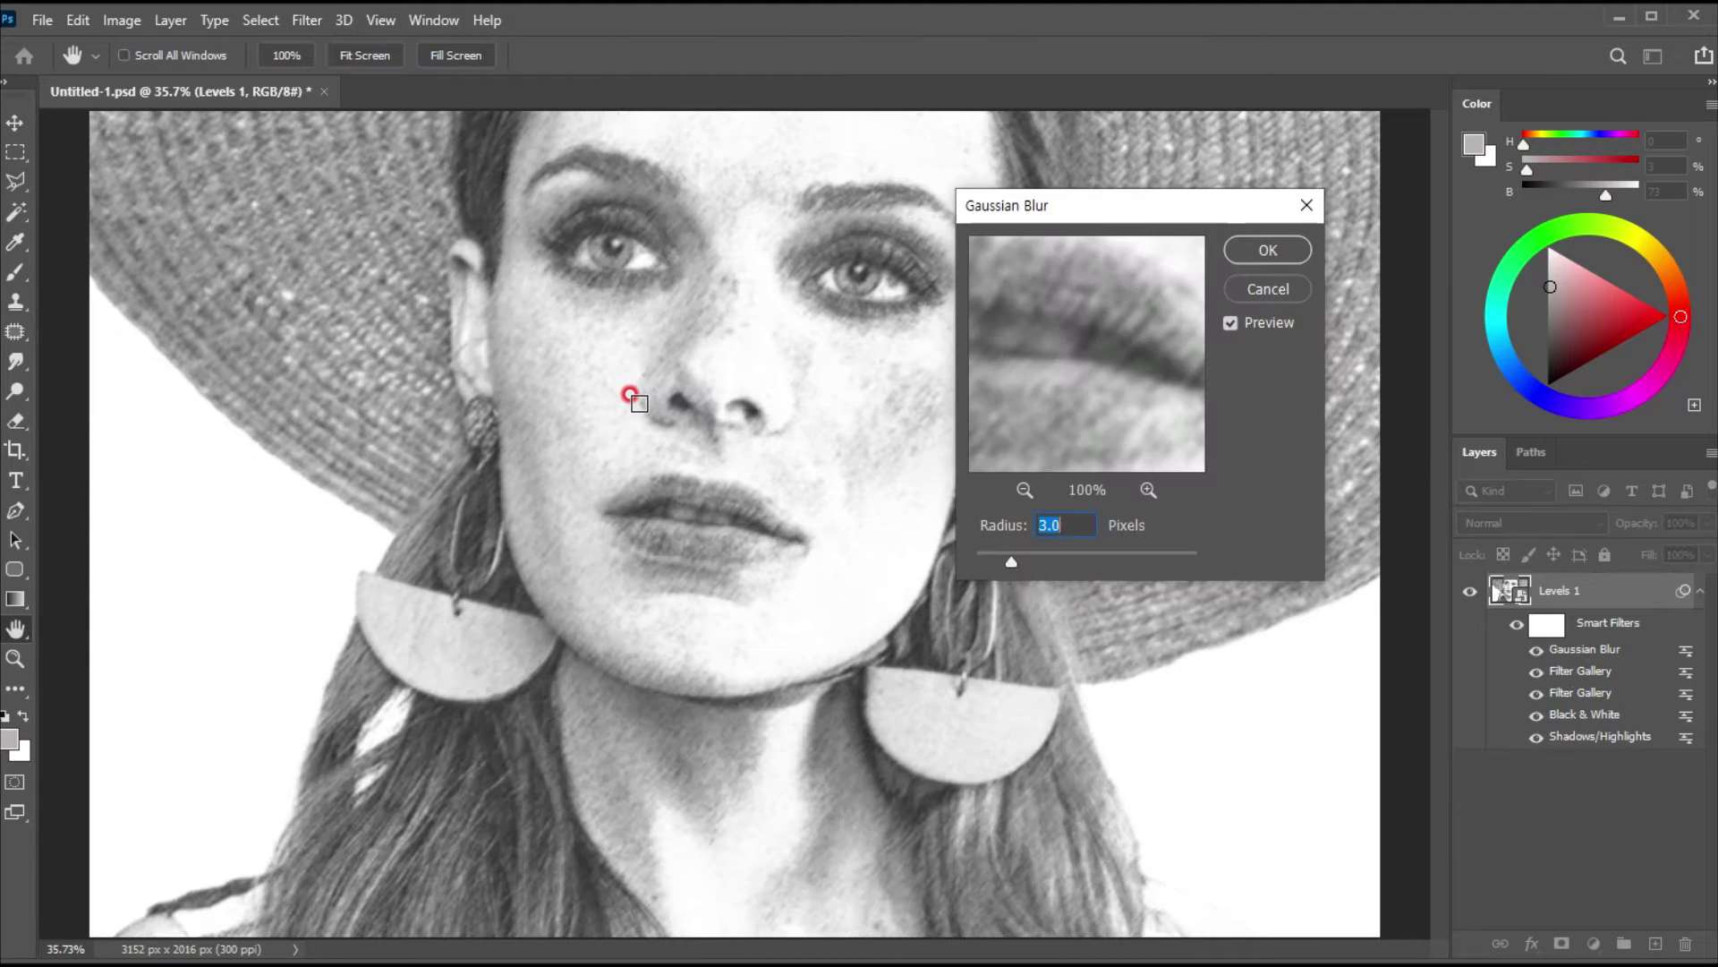
drag(1035, 223, 1076, 258)
click(1110, 552)
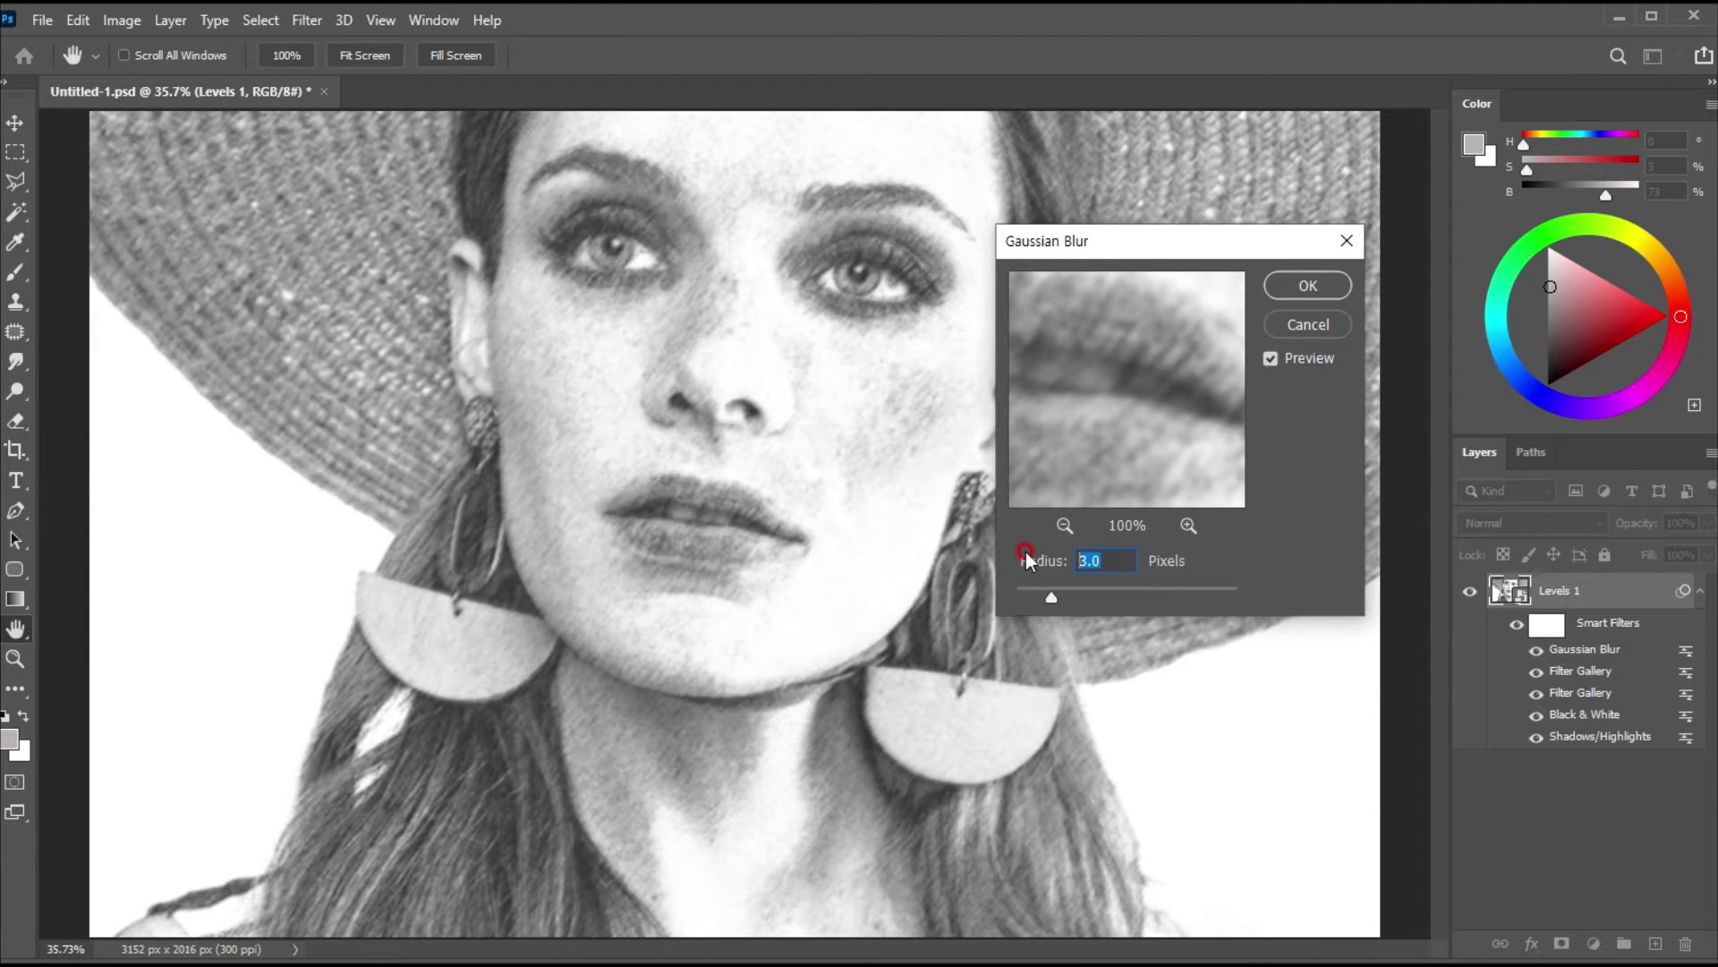
text(1.5)
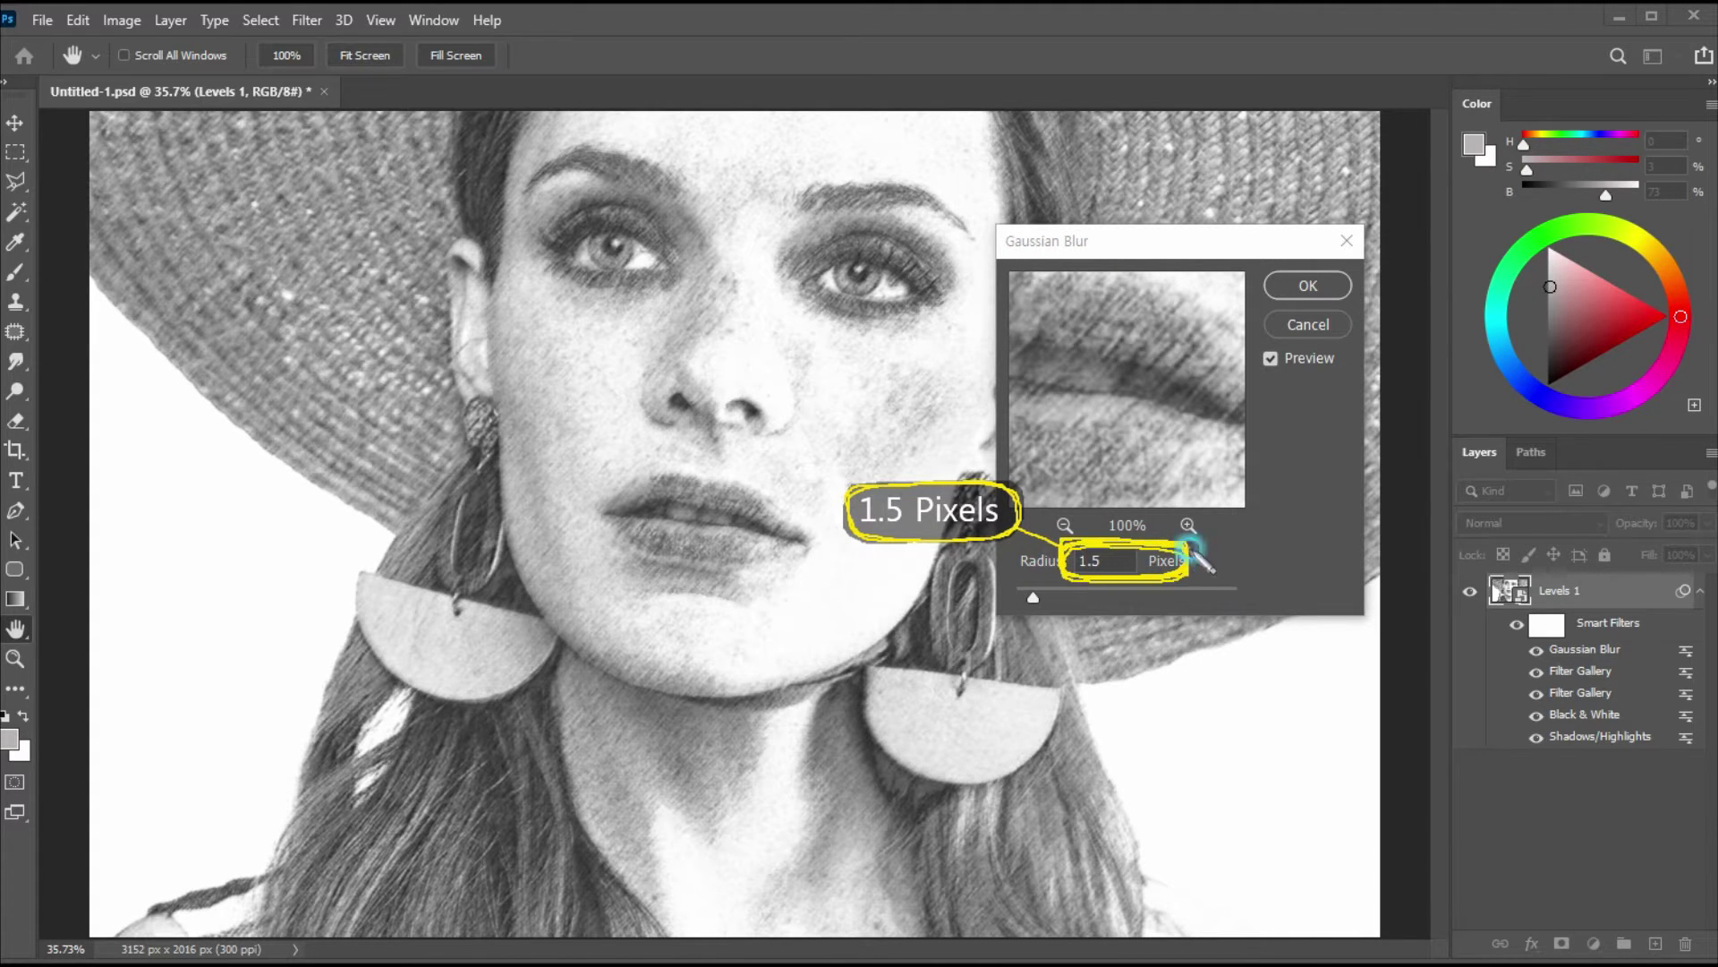
click(1110, 557)
click(1194, 341)
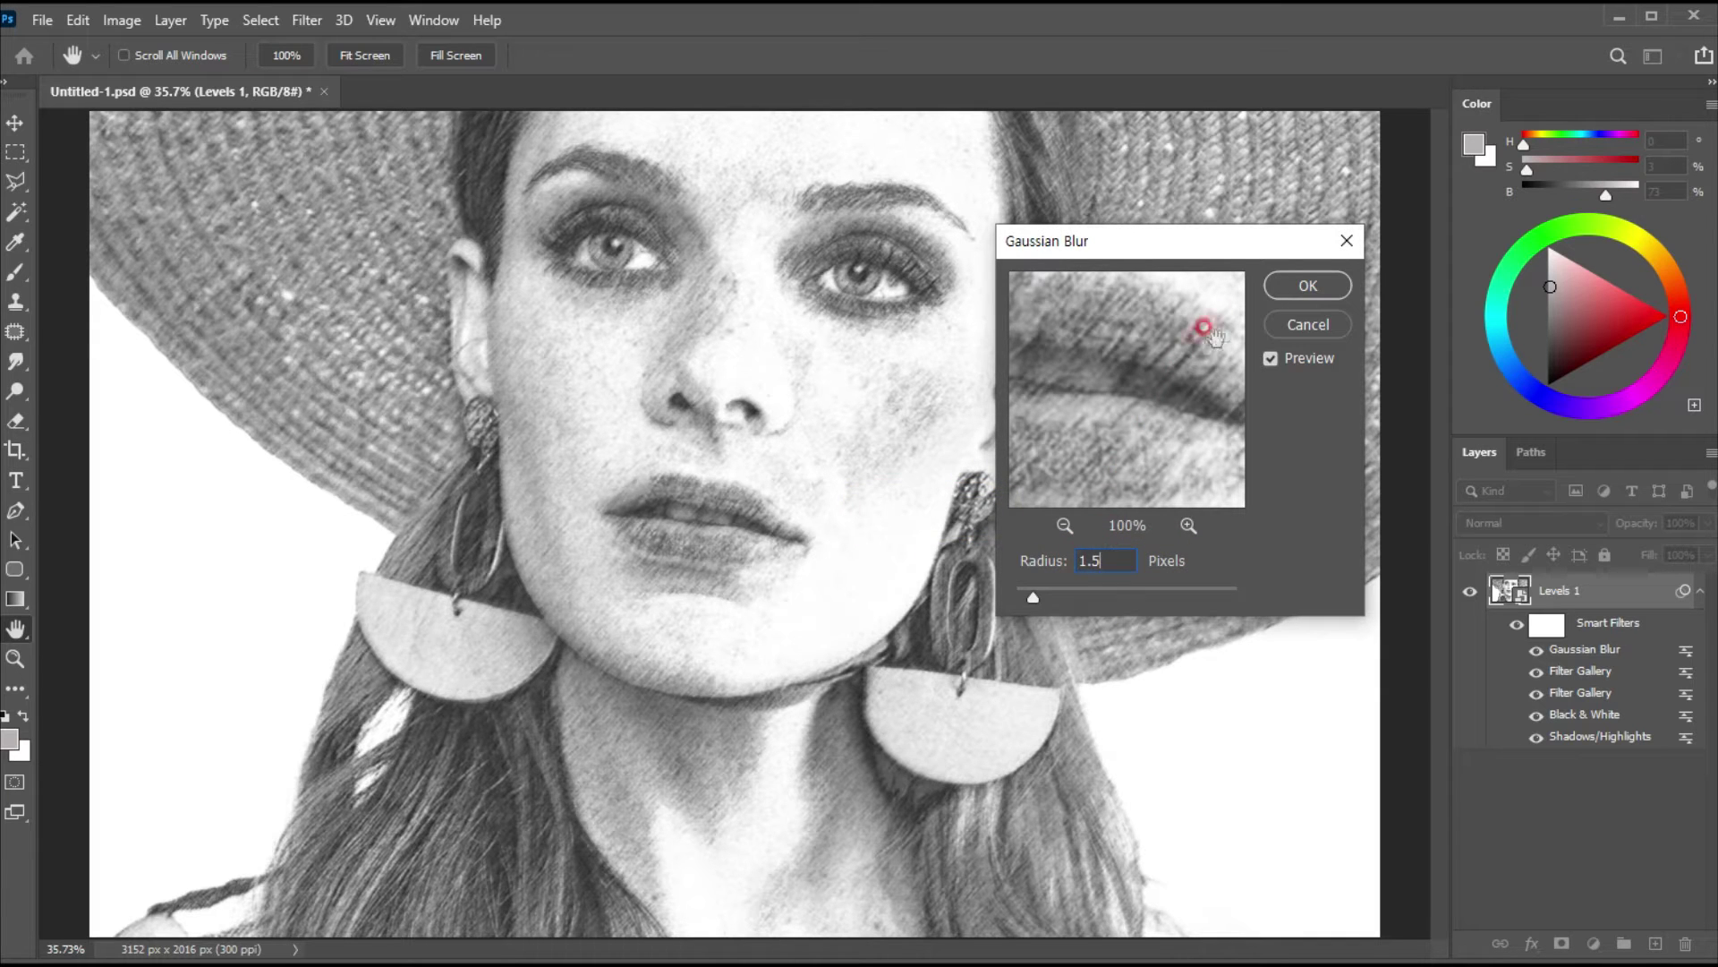
click(1309, 287)
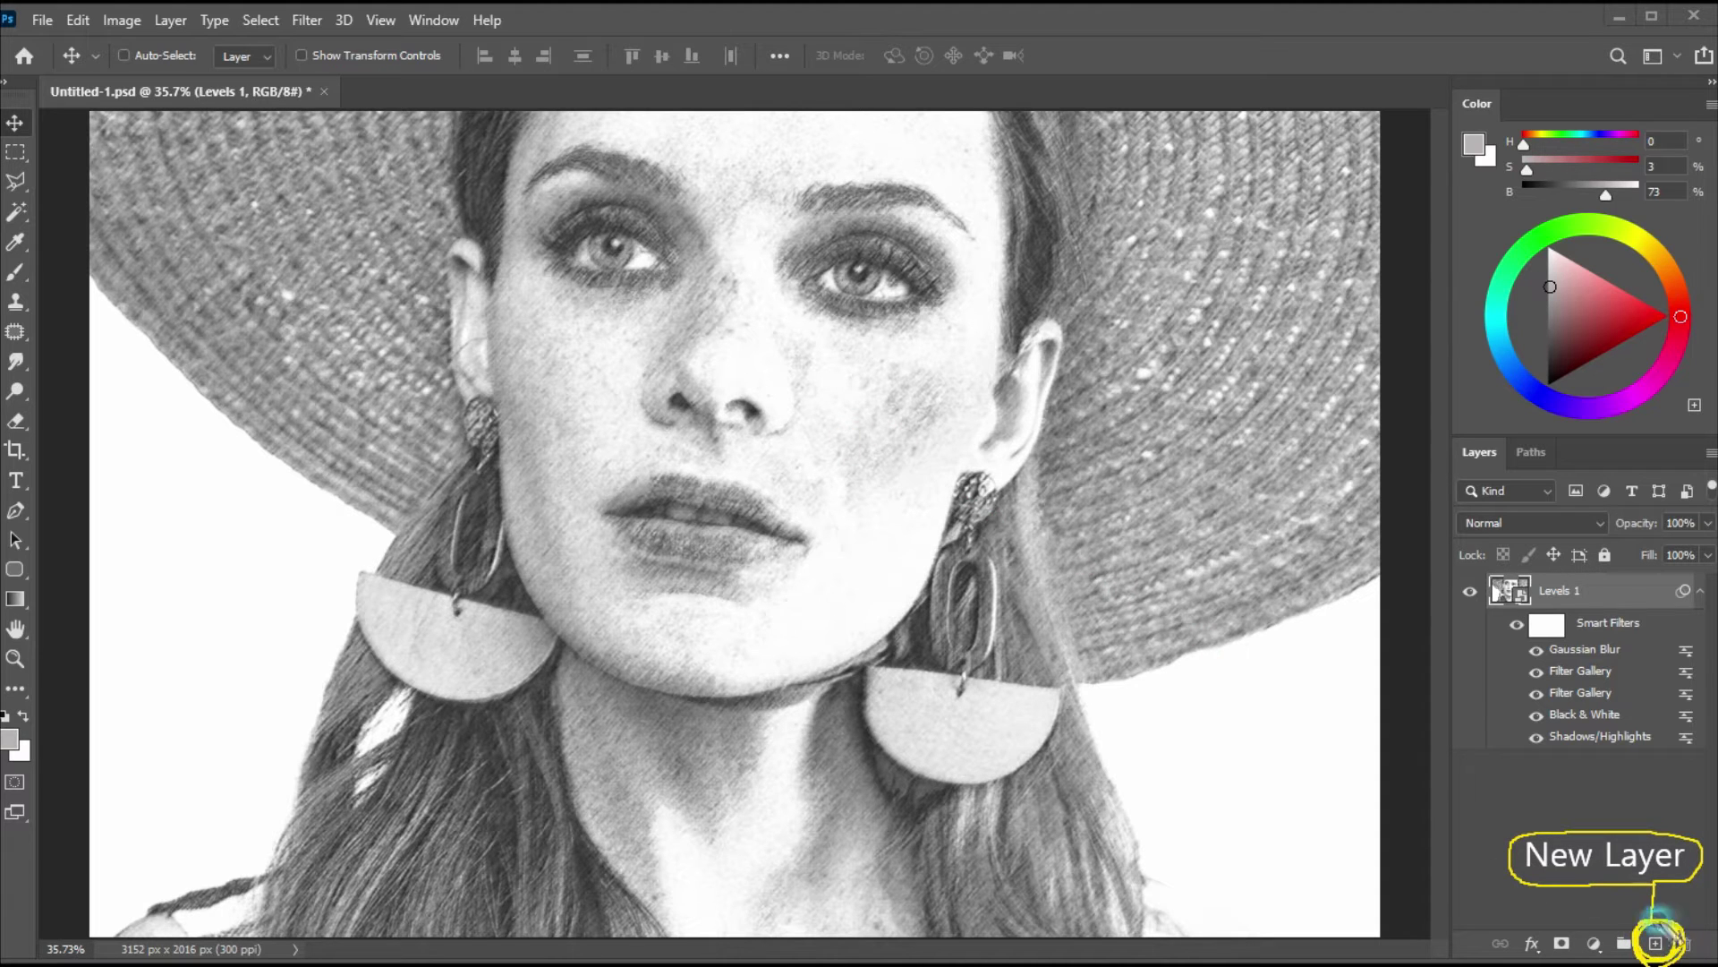
Add a new layer above the smart object, fill it with white, reset the default colours and give it a layer mask.
click(1655, 942)
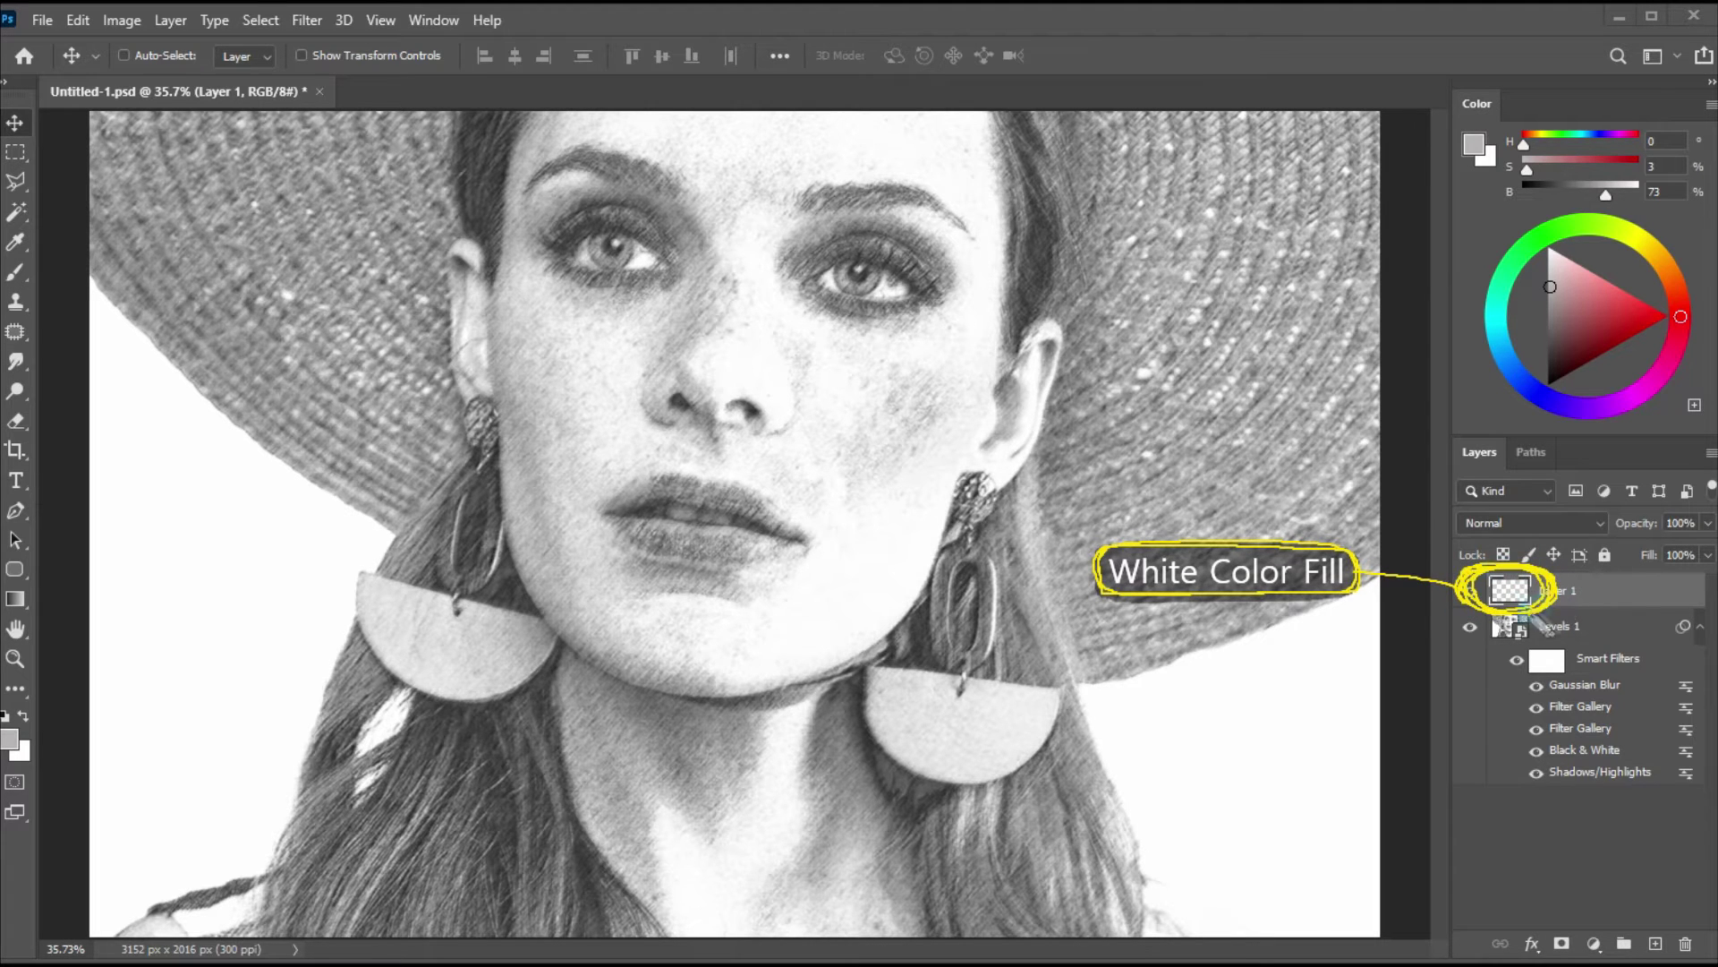
click(1477, 587)
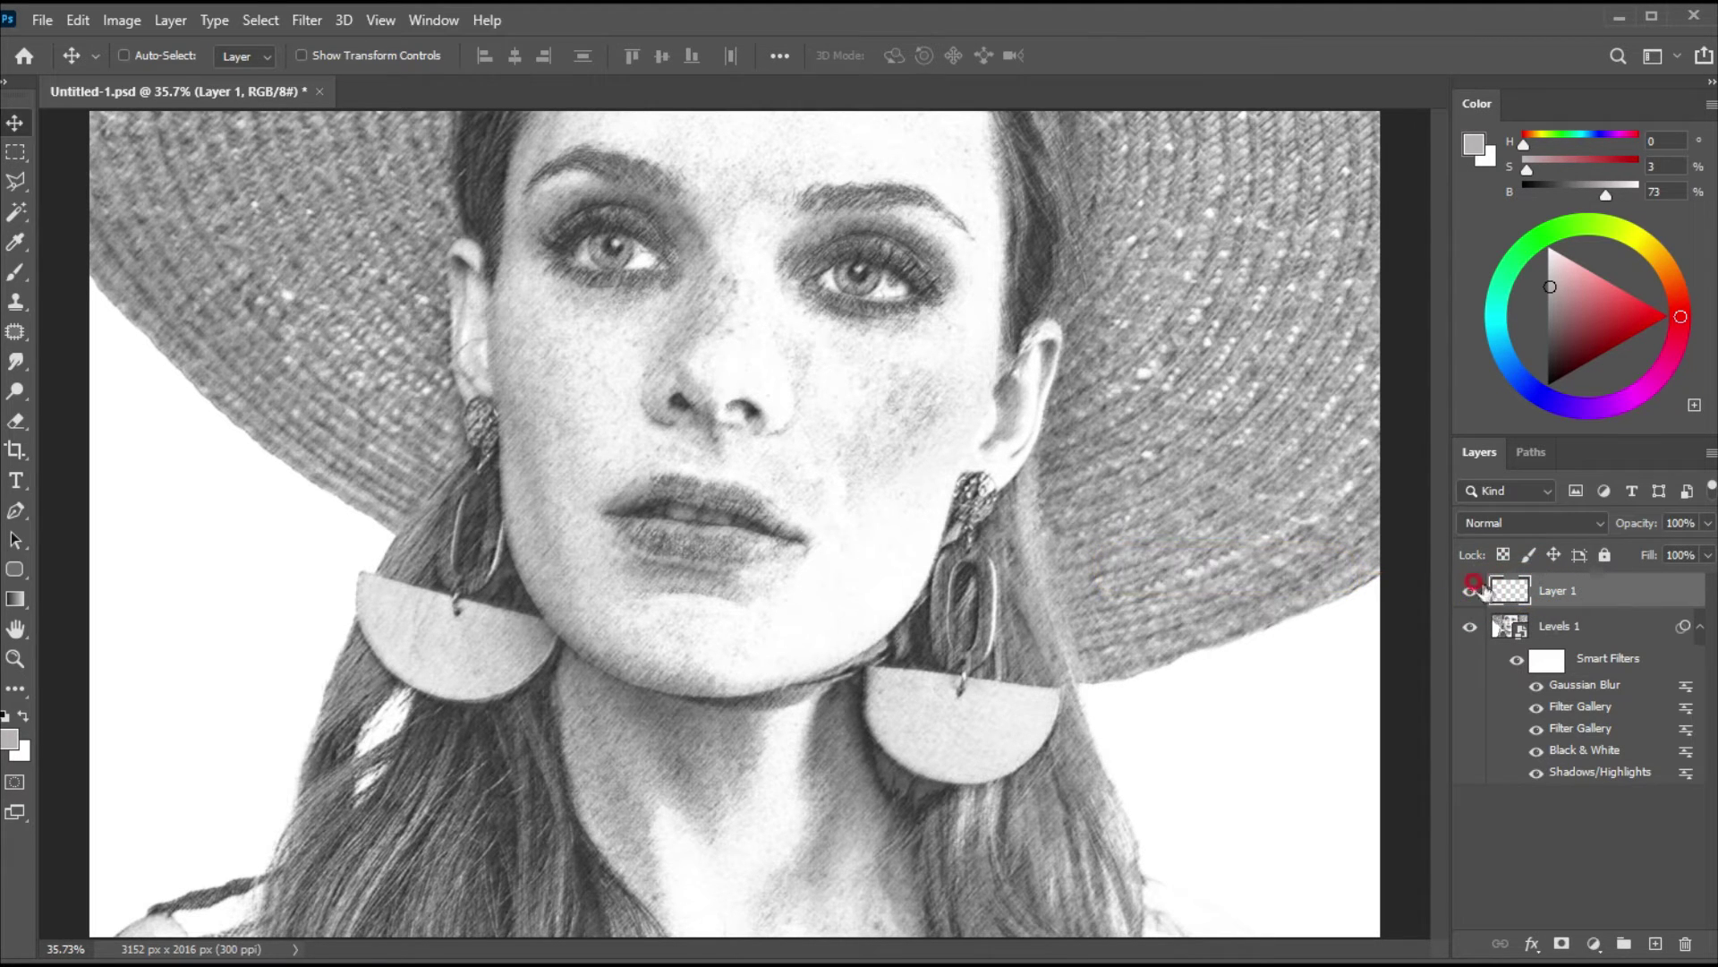
key(ctrl+BackSpace)
click(1469, 591)
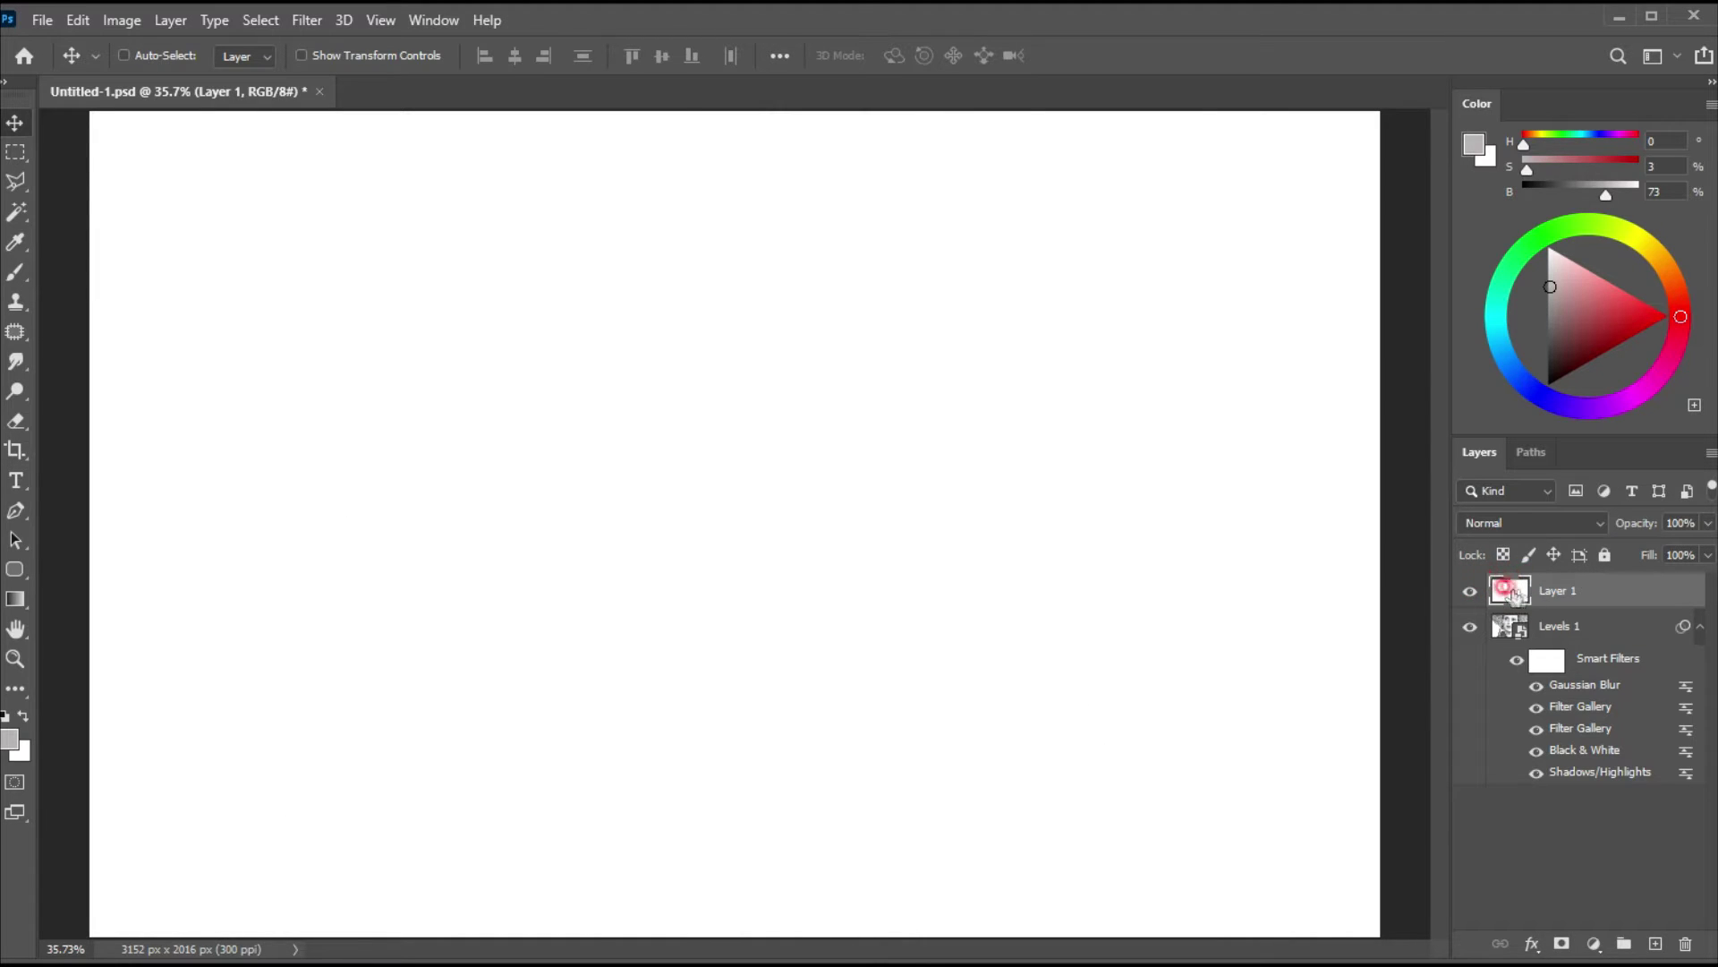
key(d)
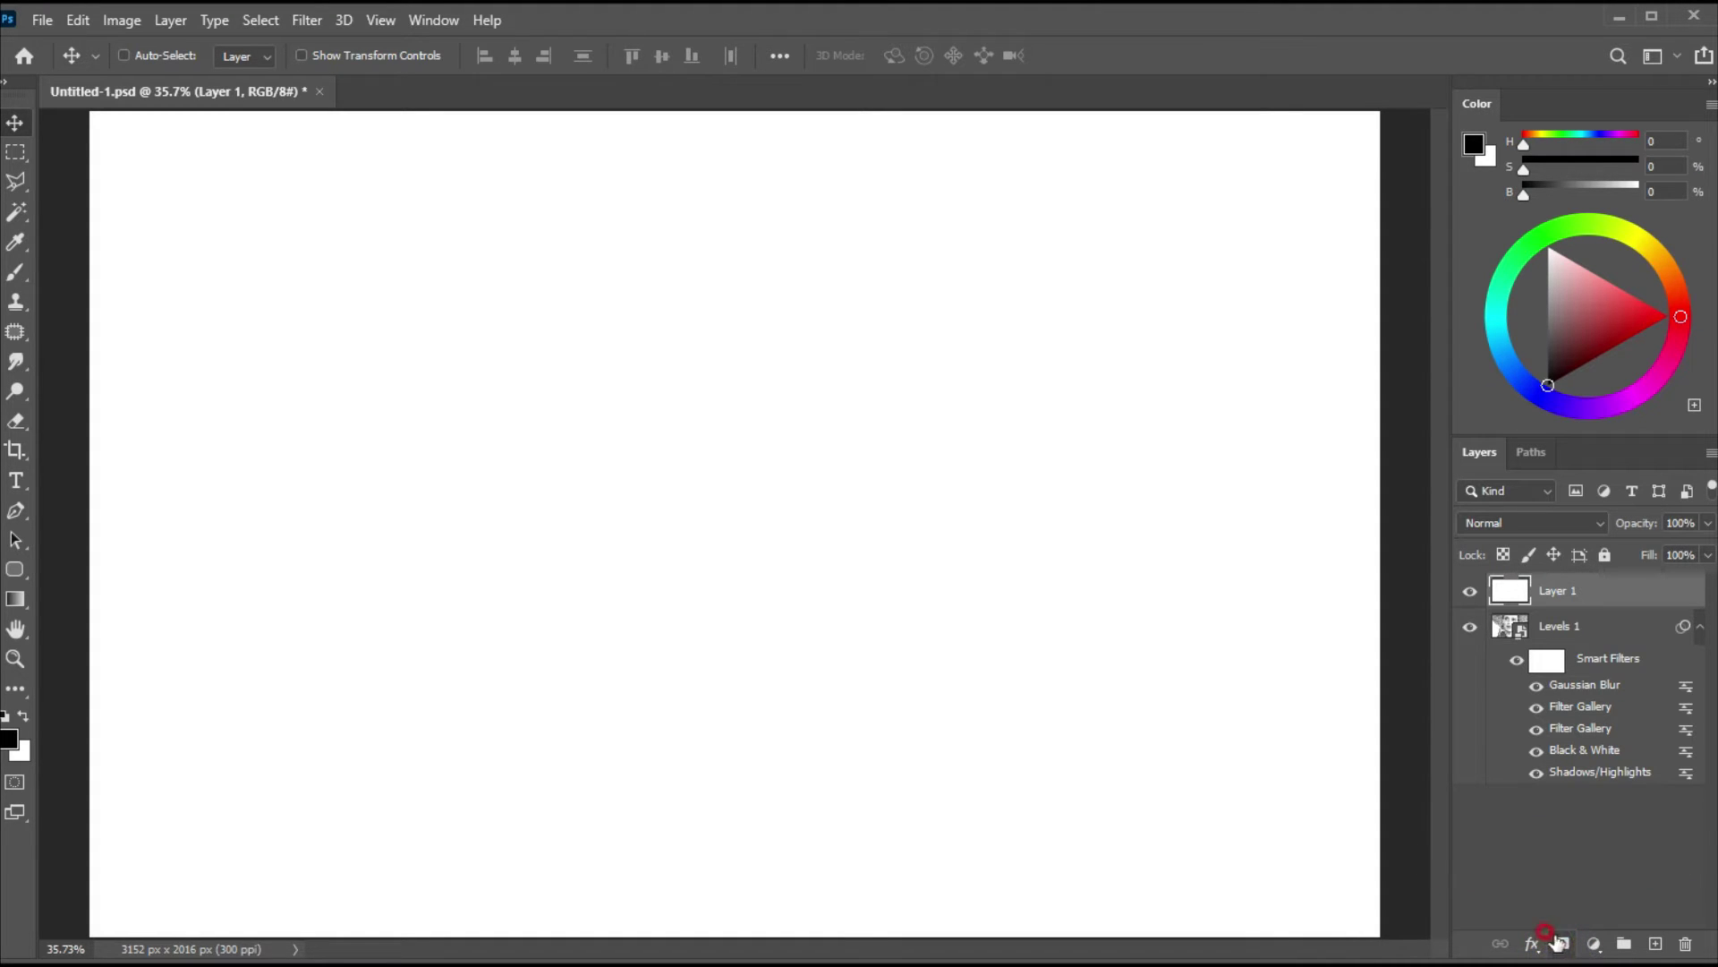
click(1558, 945)
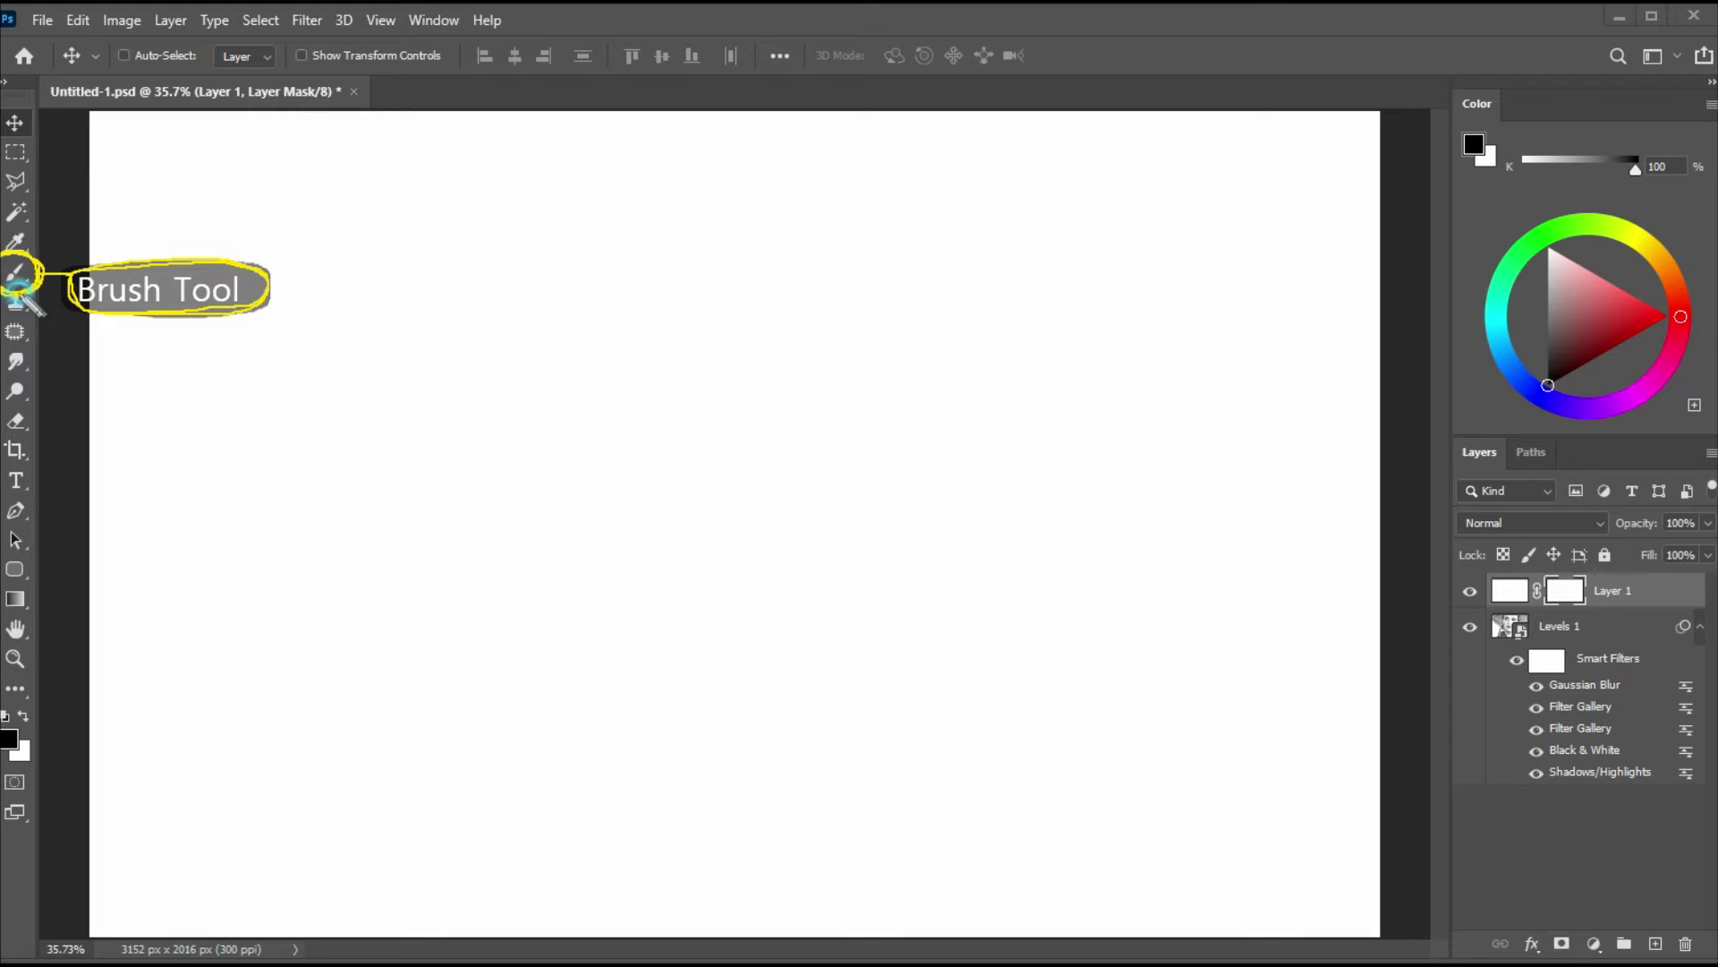
Activate the Brush tool and set its opacity to 80%.
click(16, 270)
click(21, 269)
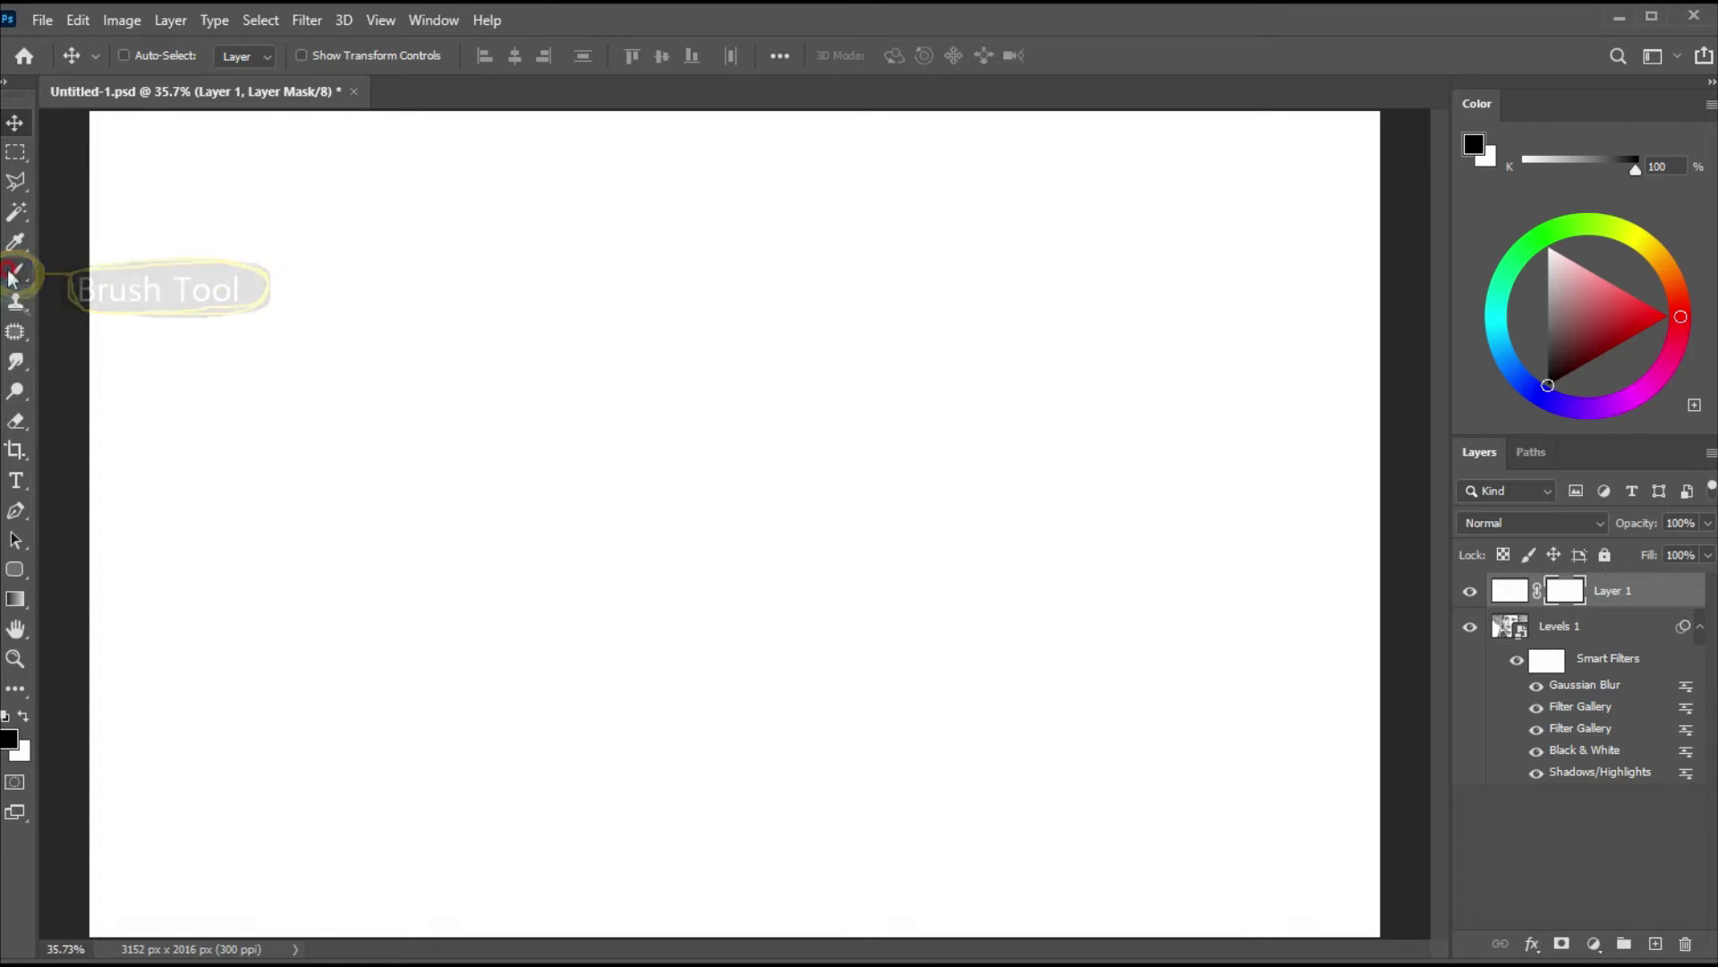
click(16, 270)
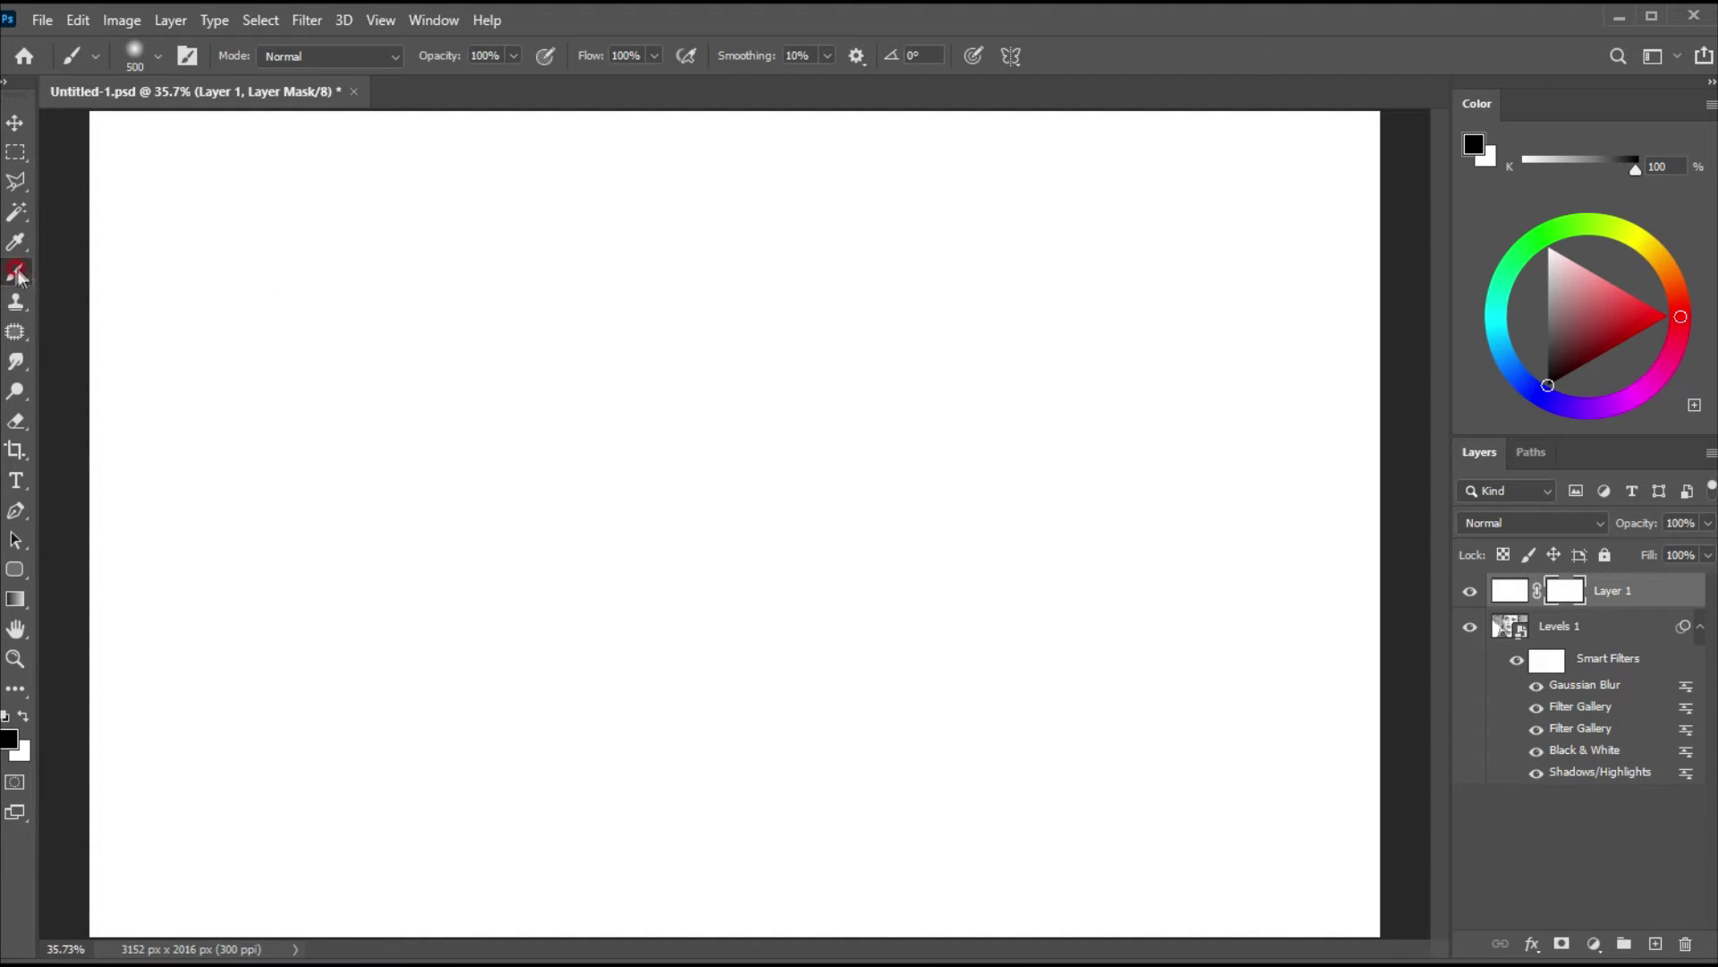
drag(454, 57, 434, 73)
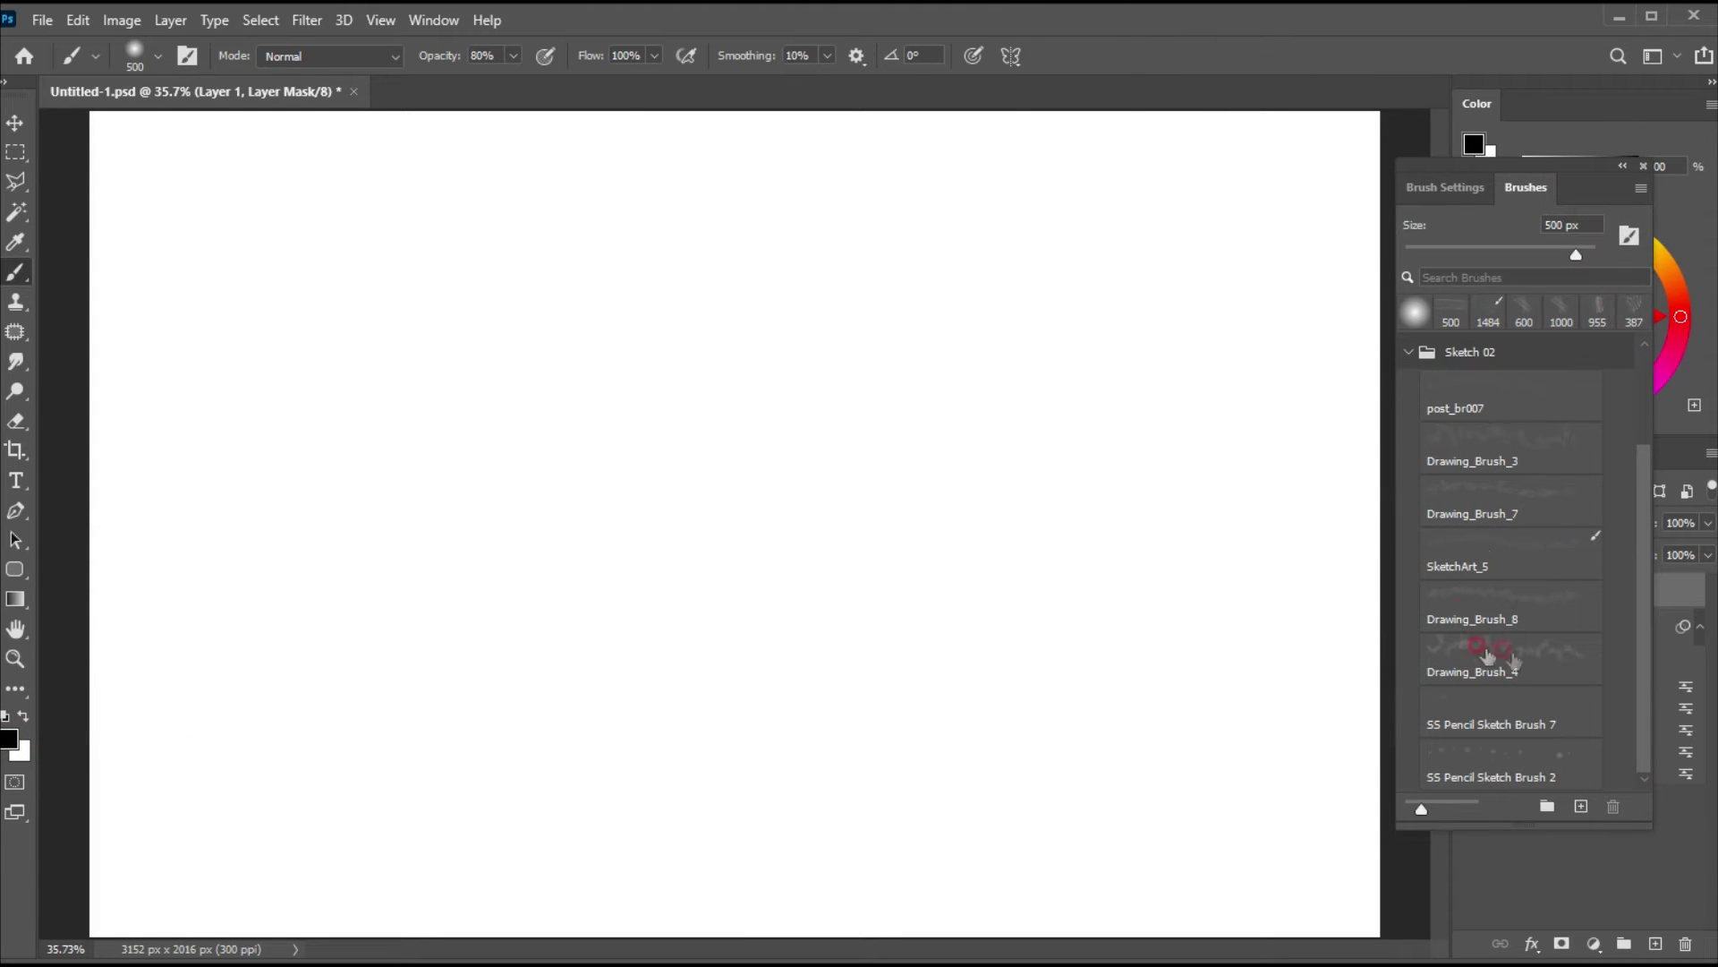
Paint black on the white layer's mask over the portrait with the post_br007 and Drawing_Brush_3 brushes.
click(1473, 413)
mouse_move(727, 501)
mouse_down()
mouse_move(812, 452)
mouse_move(483, 248)
mouse_move(1269, 286)
mouse_move(881, 457)
mouse_move(497, 347)
mouse_move(469, 433)
mouse_move(1005, 687)
mouse_move(937, 623)
mouse_move(900, 300)
mouse_up()
mouse_move(775, 284)
mouse_down()
mouse_move(782, 376)
mouse_move(701, 659)
mouse_move(1220, 314)
mouse_move(443, 218)
mouse_up()
click(1468, 452)
mouse_move(728, 326)
mouse_down()
mouse_move(269, 425)
mouse_move(1100, 777)
mouse_move(994, 828)
mouse_move(1253, 86)
mouse_move(1029, 220)
mouse_move(1307, 389)
mouse_up()
Reveal more of the face, hair and hat on the mask with the Drawing_Brush_7 and SketchArt_5 brushes.
click(1513, 501)
mouse_move(1054, 483)
mouse_down()
mouse_move(1020, 153)
mouse_move(1253, 152)
mouse_move(1119, 537)
mouse_up()
mouse_move(946, 235)
mouse_down()
mouse_move(358, 179)
mouse_move(537, 441)
mouse_move(940, 498)
mouse_move(1190, 730)
mouse_move(324, 761)
mouse_move(591, 557)
mouse_move(1400, 353)
mouse_move(49, 130)
mouse_move(314, 659)
mouse_move(707, 806)
mouse_move(104, 320)
mouse_move(1396, 82)
mouse_move(264, 795)
mouse_move(1052, 895)
mouse_move(931, 379)
mouse_move(970, 692)
mouse_move(133, 122)
mouse_up()
mouse_move(1325, 233)
mouse_down()
mouse_move(618, 635)
mouse_move(904, 788)
mouse_up()
click(1511, 554)
drag(1088, 430, 537, 251)
mouse_move(263, 36)
mouse_down()
mouse_move(253, 197)
mouse_move(63, 307)
mouse_move(223, 782)
mouse_move(268, 506)
mouse_move(1172, 215)
mouse_move(1306, 528)
mouse_move(956, 617)
mouse_move(1244, 895)
mouse_move(949, 931)
mouse_move(203, 713)
mouse_move(52, 208)
mouse_move(317, 143)
mouse_up()
Build up the sketch texture on the mask with Drawing_Brush_8 and with Drawing_Brush_4 at 400 px.
click(1511, 609)
mouse_move(995, 640)
mouse_down()
mouse_move(196, 269)
mouse_move(260, 172)
mouse_move(145, 143)
mouse_up()
click(1541, 687)
key(bracketleft)
mouse_move(1089, 658)
mouse_down()
mouse_move(940, 545)
mouse_move(846, 914)
mouse_move(238, 850)
mouse_move(635, 755)
mouse_move(168, 398)
mouse_up()
drag(396, 236, 434, 128)
mouse_move(958, 318)
mouse_down()
mouse_move(529, 72)
mouse_move(456, 129)
mouse_up()
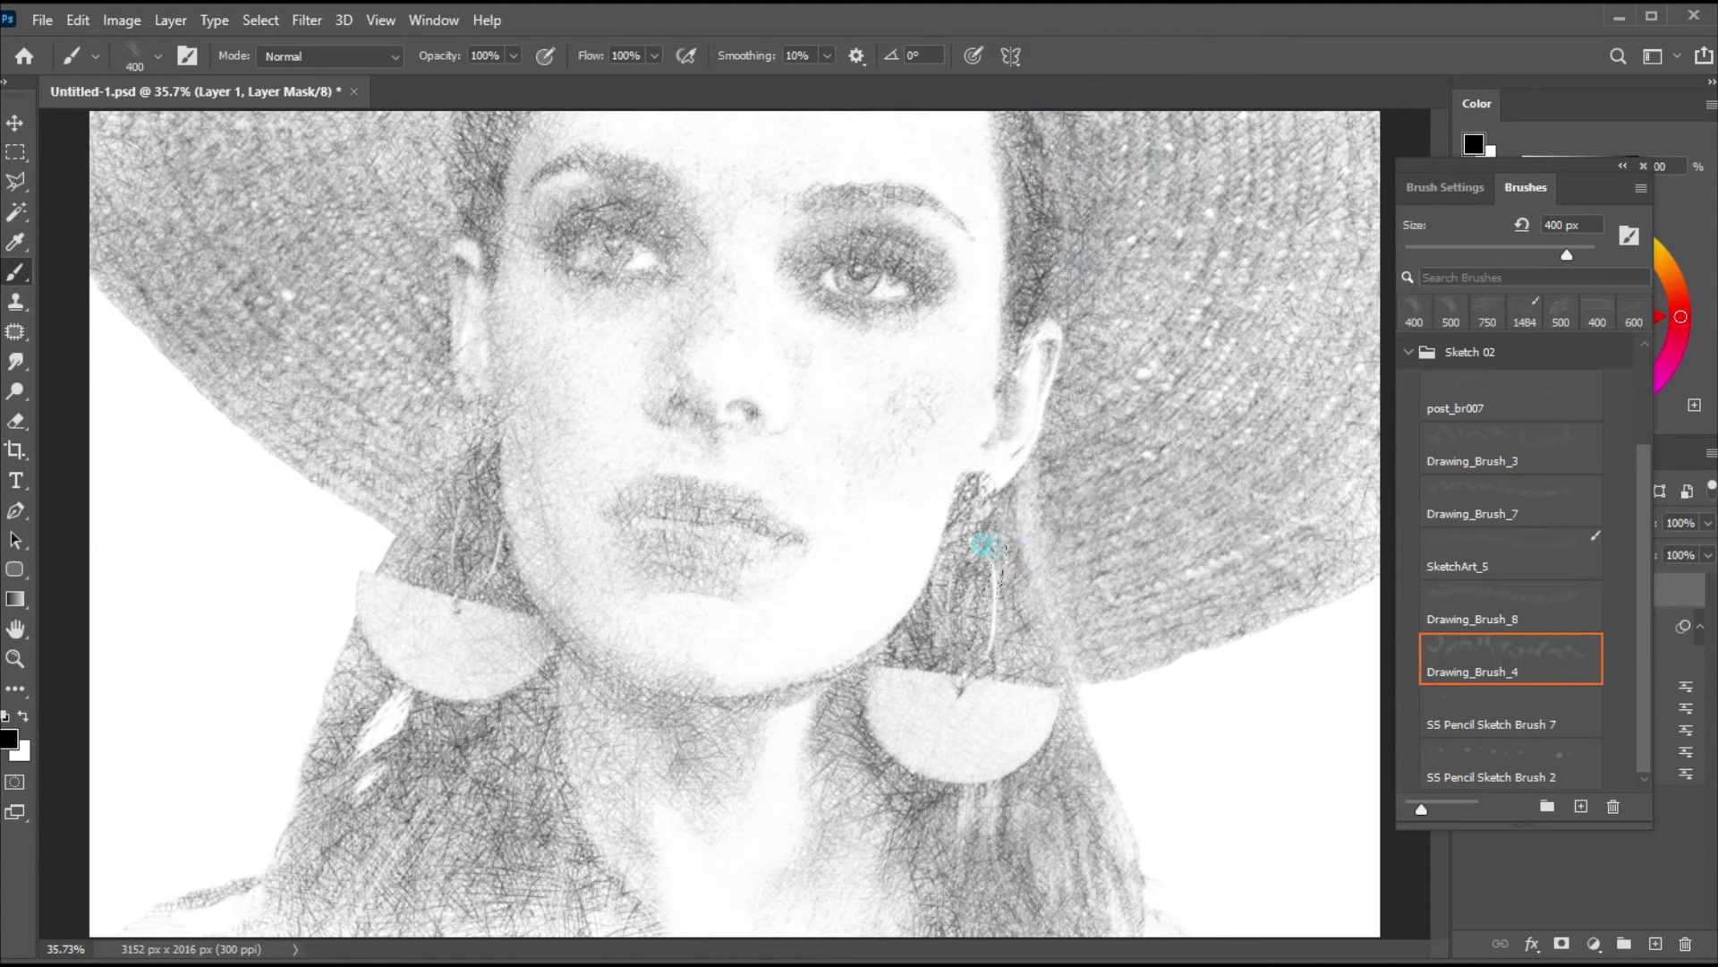
Add final mask strokes over the portrait with SS Pencil Sketch Brush 7 at 300 px, and close the brush list.
click(1450, 703)
key([)
drag(1131, 283, 1138, 211)
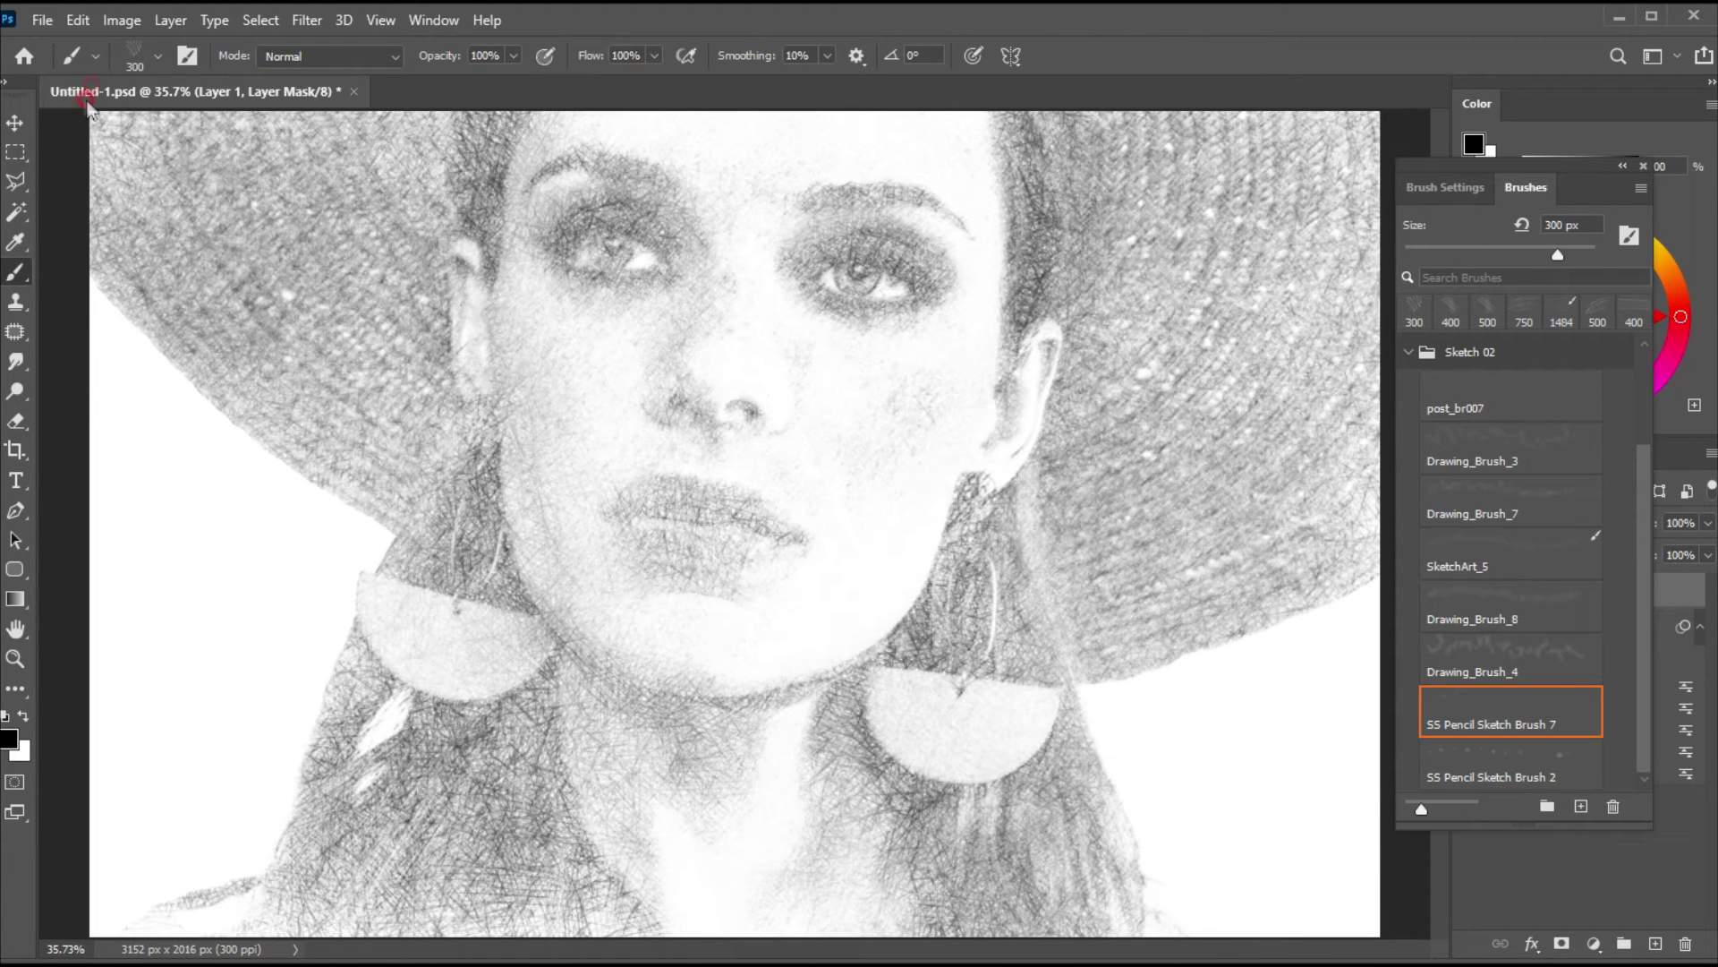
key(v)
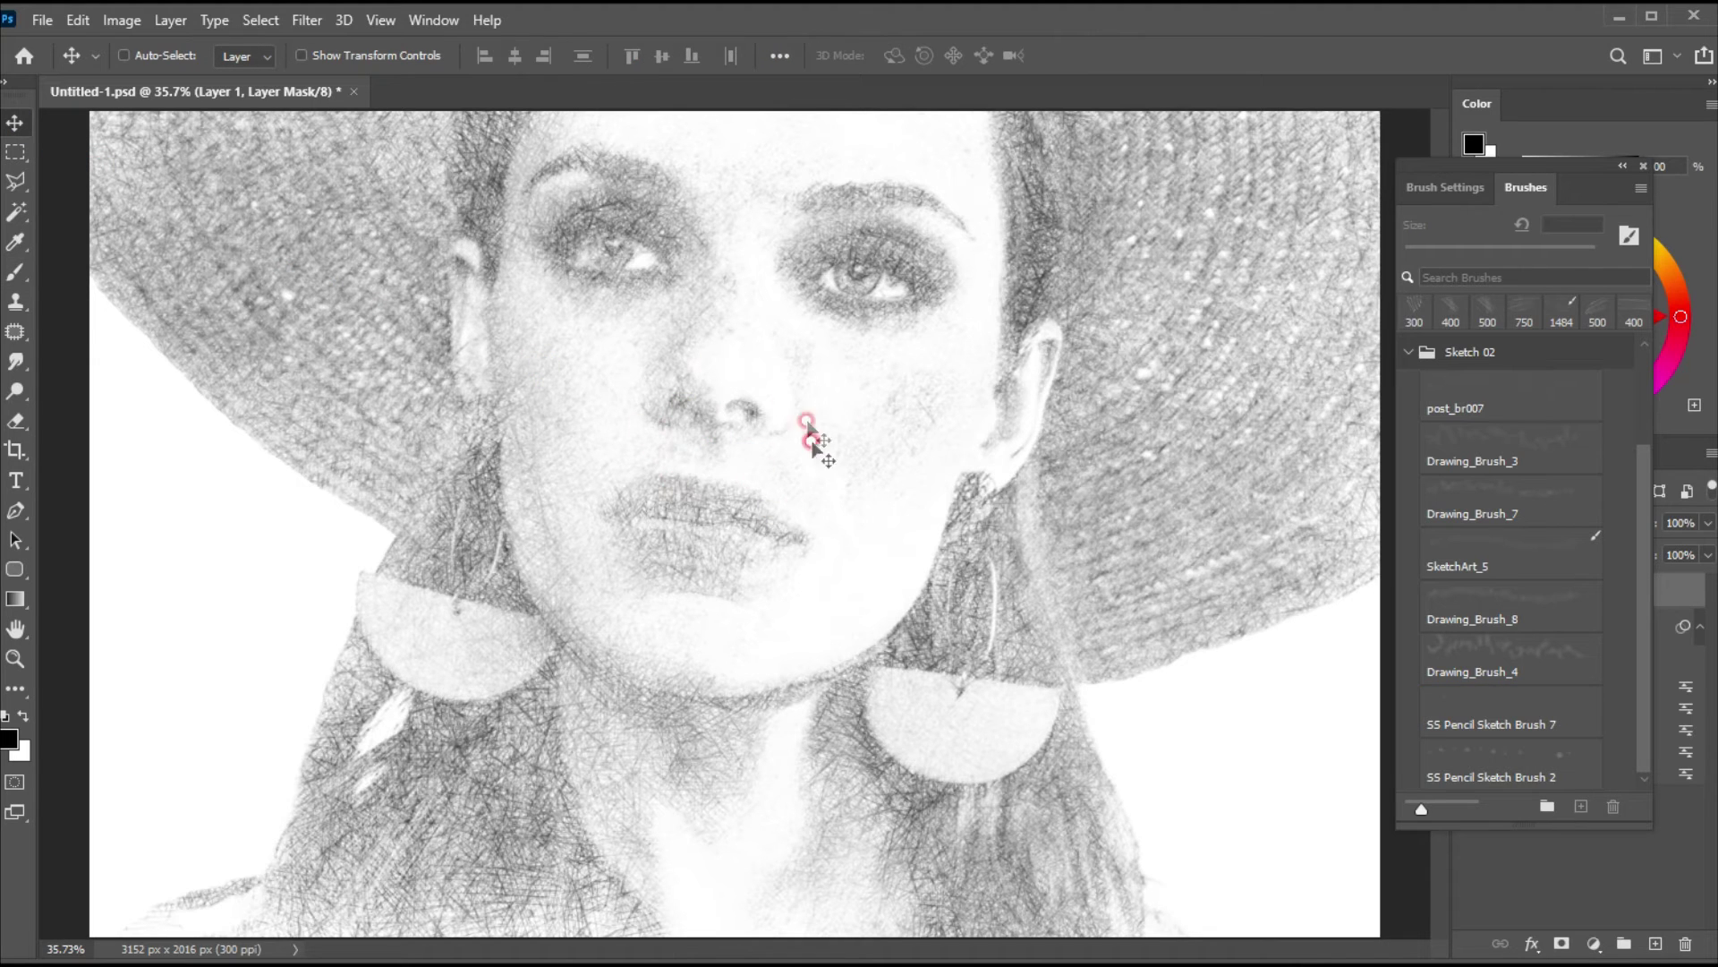
mouse_move(1574, 186)
mouse_down()
mouse_move(1331, 86)
mouse_move(1316, 2)
mouse_up()
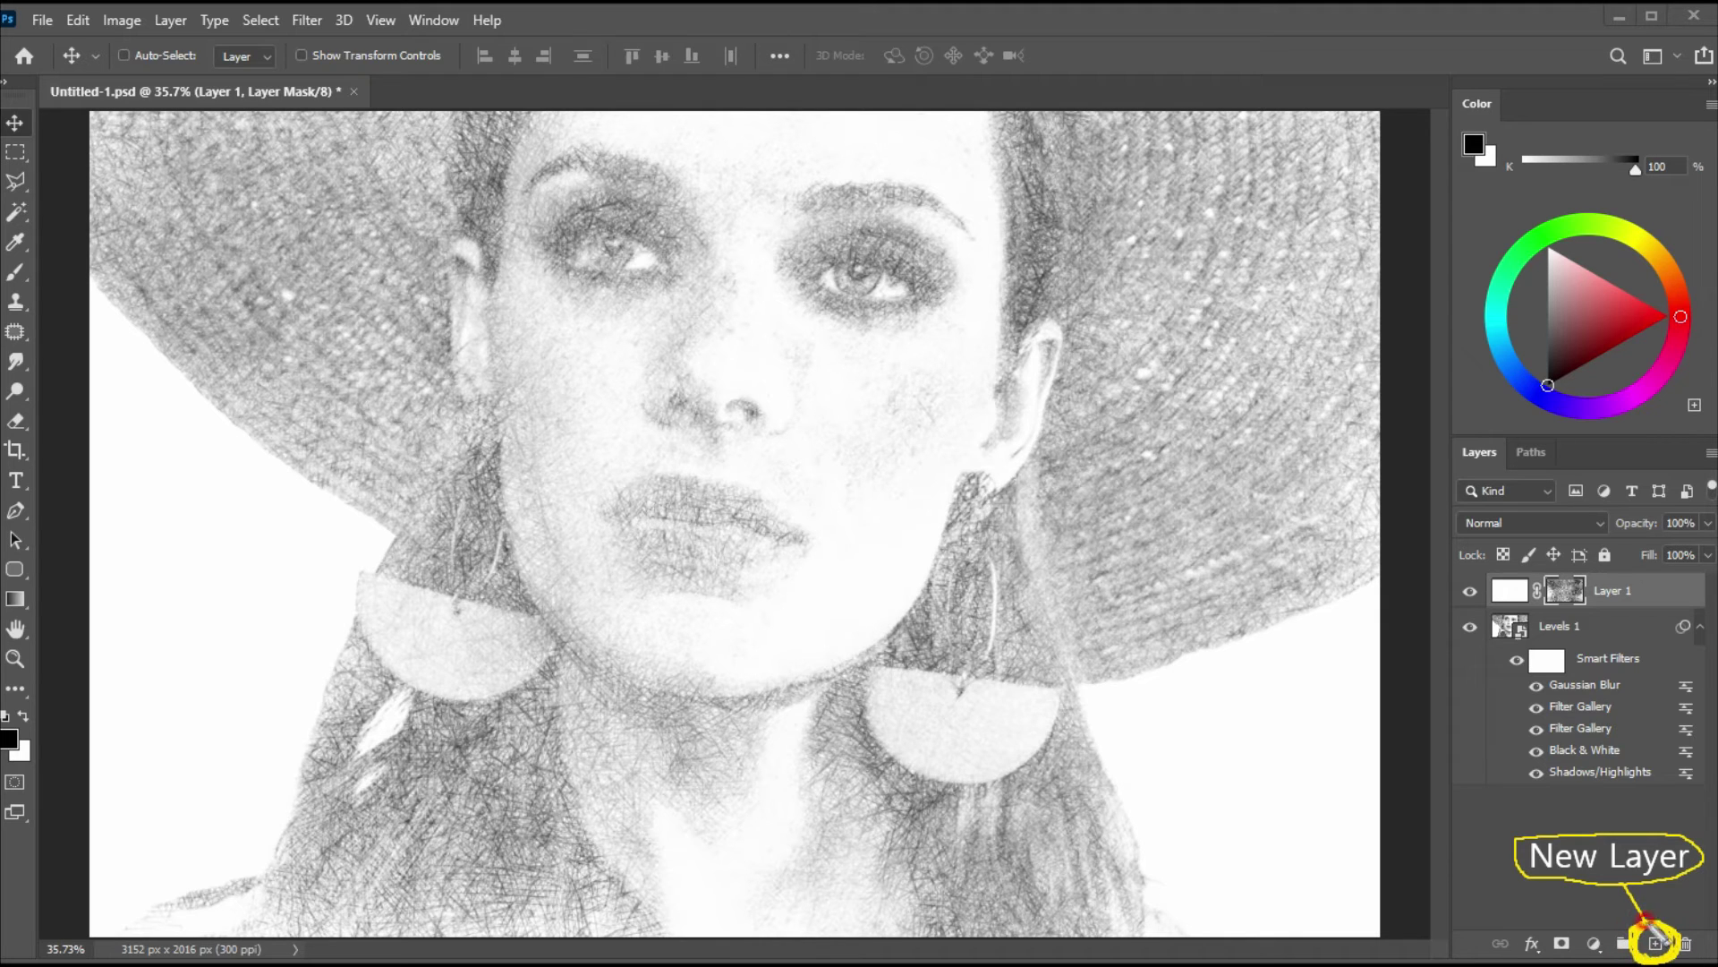
Add a new layer above the masked one and hatch the empty background on both sides with black 750 px brush strokes.
click(1655, 942)
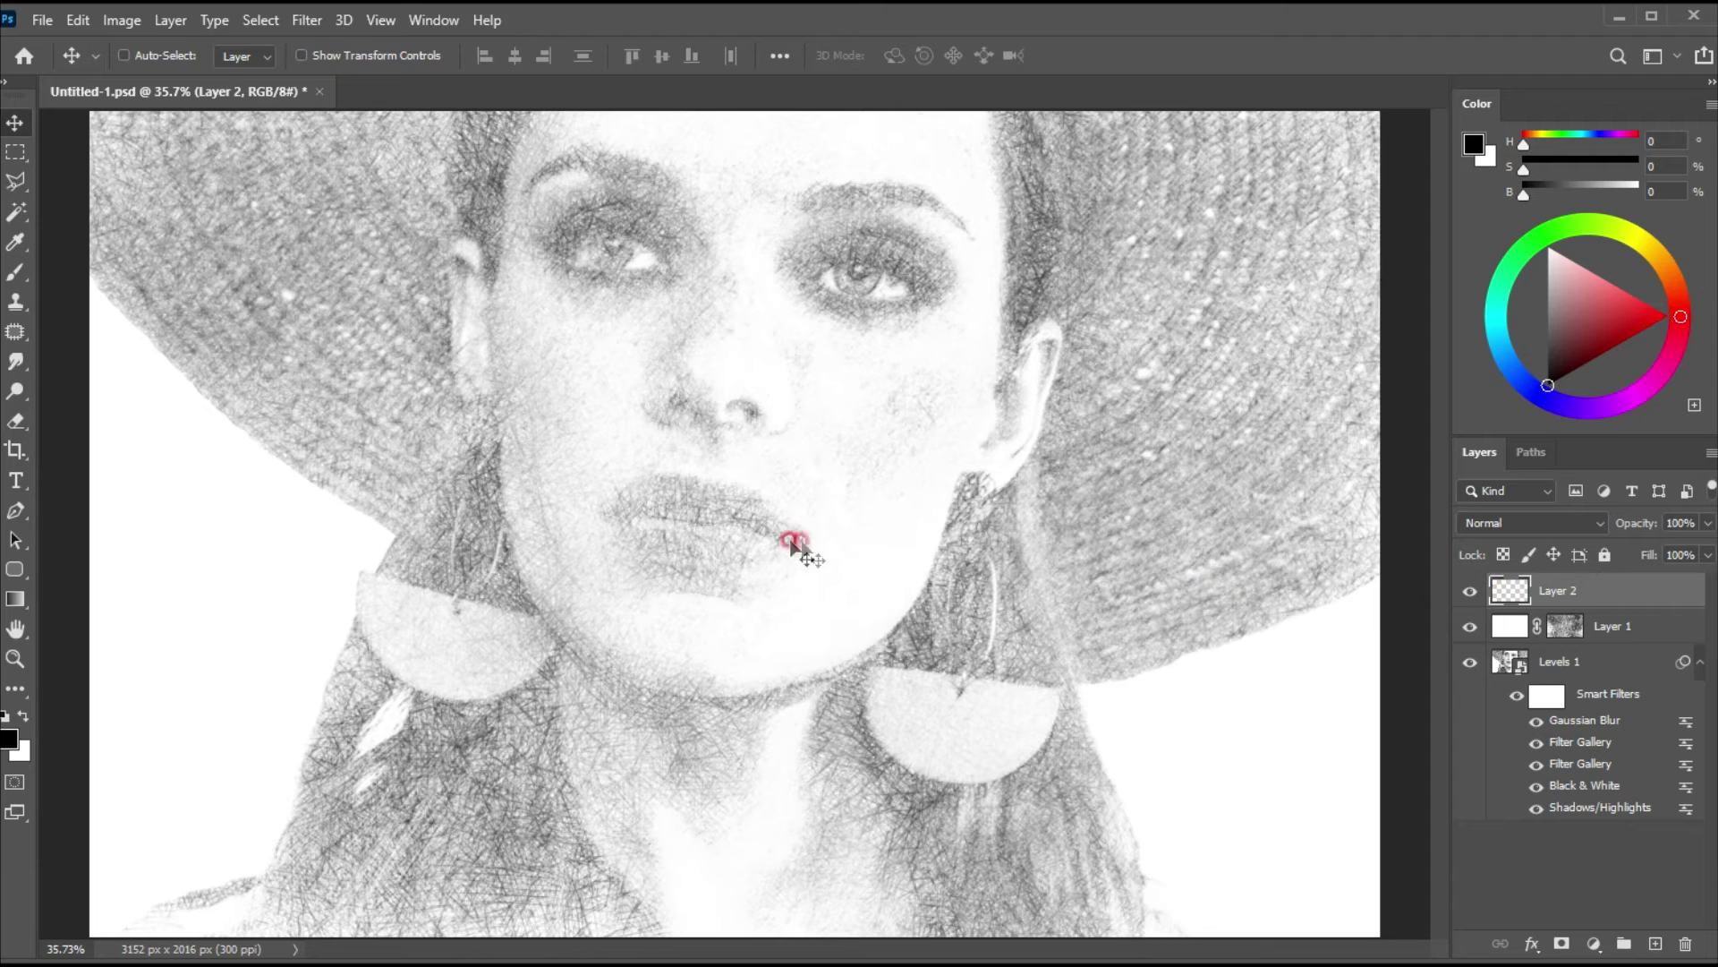
click(16, 276)
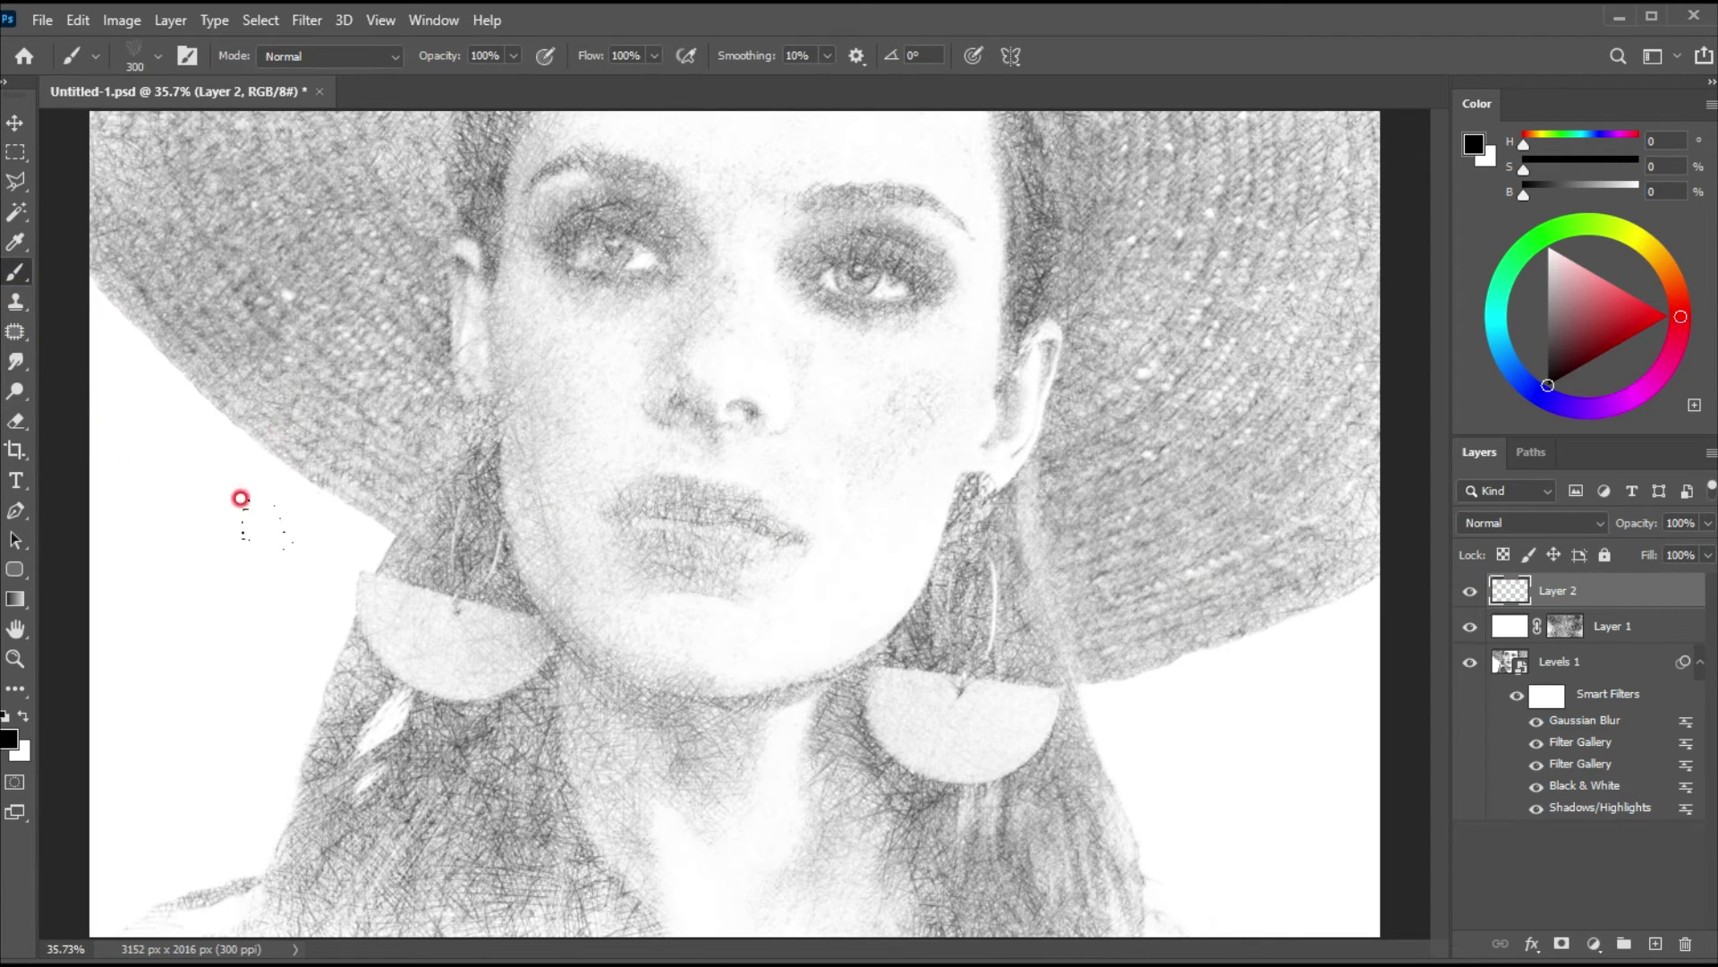
mouse_move(232, 544)
mouse_down()
mouse_move(142, 599)
mouse_move(161, 522)
mouse_move(107, 456)
mouse_move(170, 403)
mouse_move(134, 710)
mouse_move(57, 818)
mouse_move(215, 806)
mouse_up()
mouse_move(1164, 716)
mouse_down()
mouse_move(1322, 673)
mouse_move(1188, 868)
mouse_up()
mouse_move(1307, 716)
mouse_down()
mouse_move(1181, 733)
mouse_move(1235, 790)
mouse_move(1334, 663)
mouse_up()
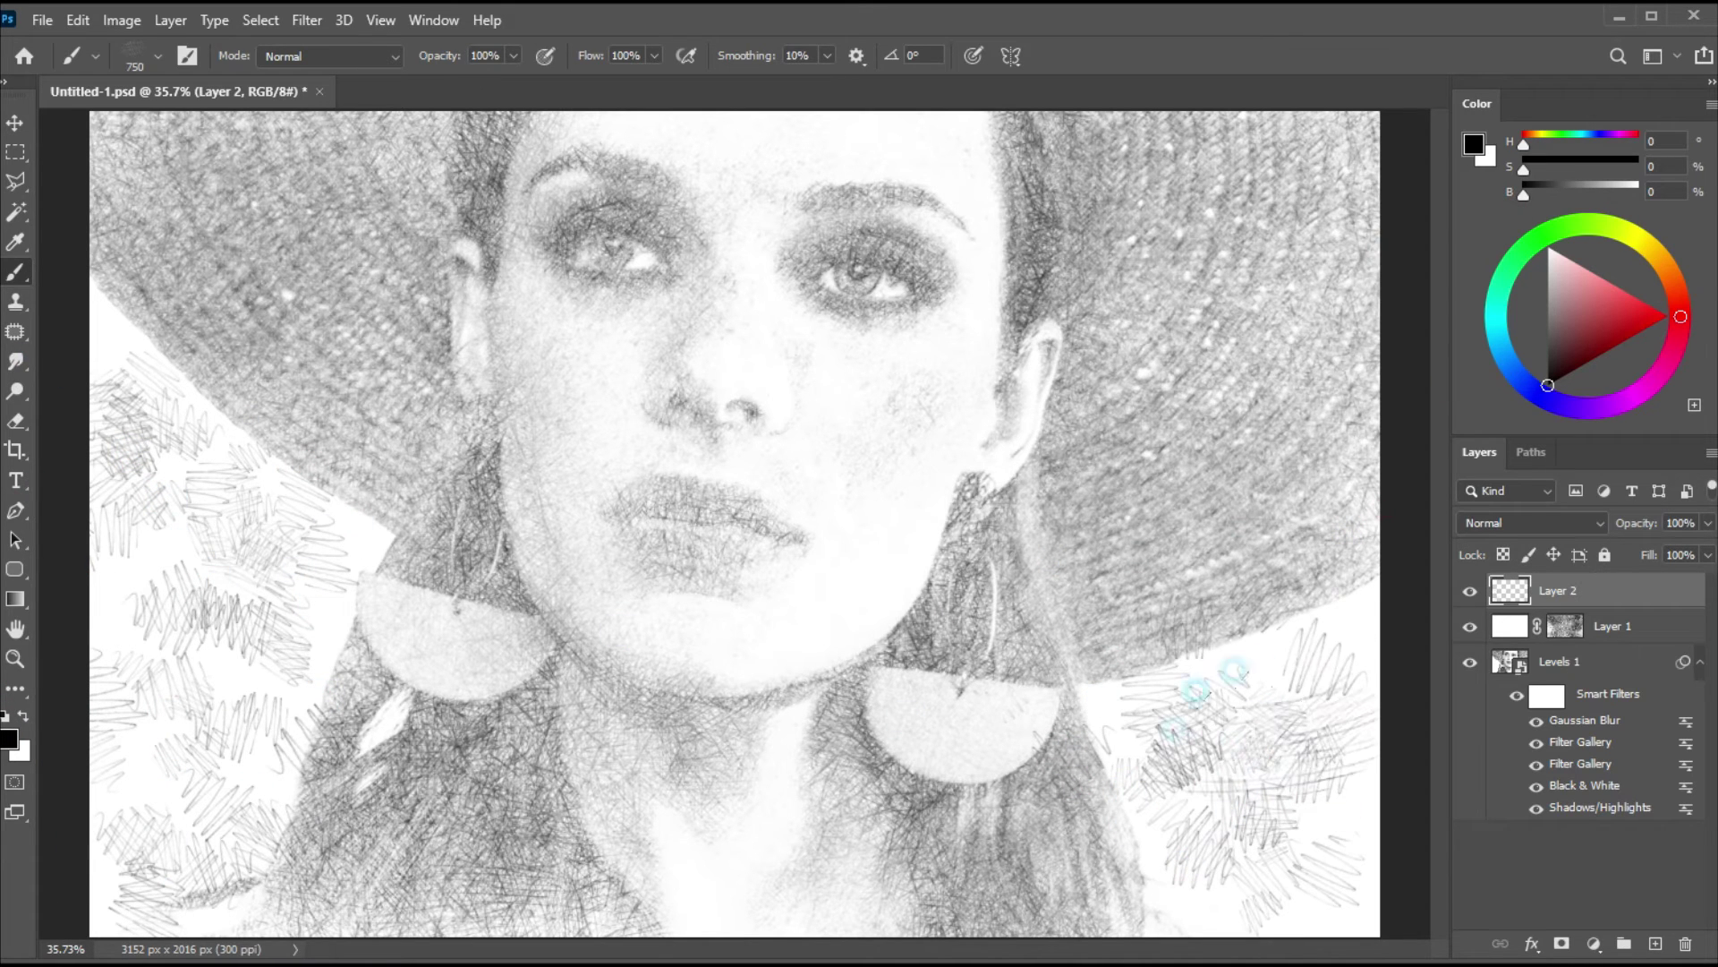
mouse_move(268, 587)
mouse_down()
mouse_move(103, 743)
mouse_move(68, 302)
mouse_move(58, 518)
mouse_move(225, 611)
mouse_move(193, 752)
mouse_up()
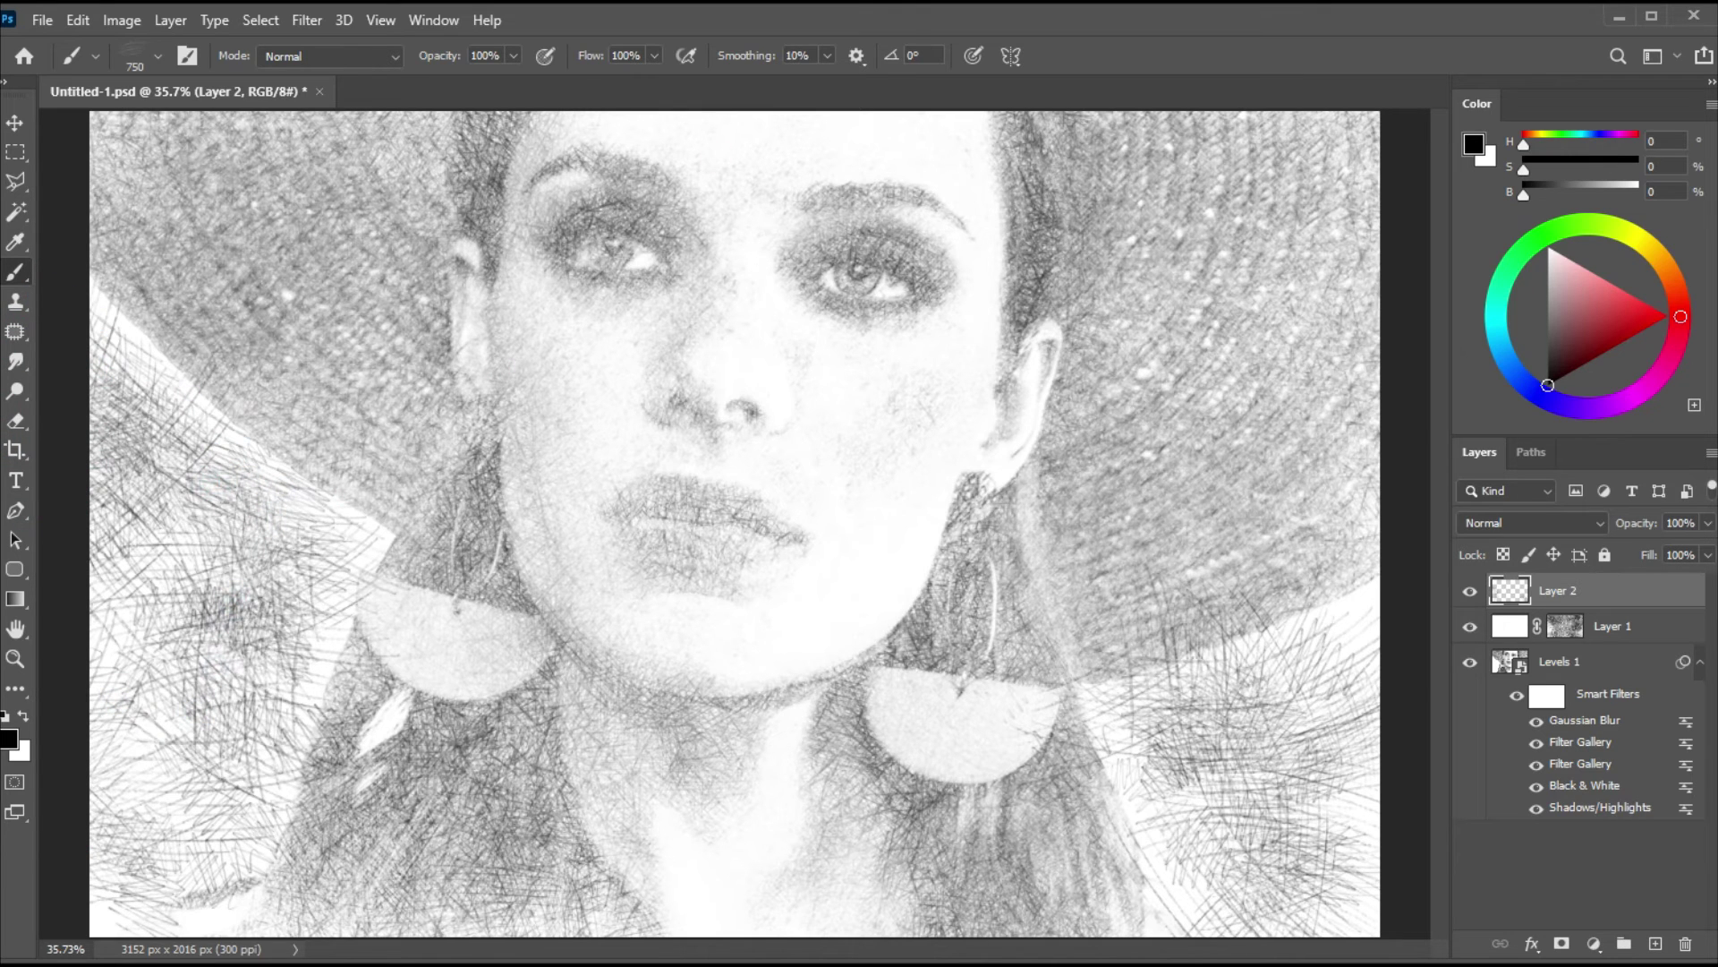
drag(1432, 488, 1031, 527)
mouse_move(1107, 667)
mouse_down()
mouse_move(1153, 687)
mouse_move(1212, 591)
mouse_move(1281, 591)
mouse_move(1336, 634)
mouse_move(1240, 878)
mouse_move(1127, 686)
mouse_move(1064, 660)
mouse_up()
mouse_move(246, 541)
mouse_down()
mouse_move(112, 664)
mouse_move(179, 407)
mouse_move(251, 488)
mouse_move(300, 492)
mouse_up()
Add denser background hatching with a 300 px brush and set the hatching layer's opacity to 29%.
key(bracketleft)
key(bracketleft)
mouse_move(1255, 619)
mouse_down()
mouse_move(1312, 560)
mouse_move(1249, 851)
mouse_move(1264, 828)
mouse_up()
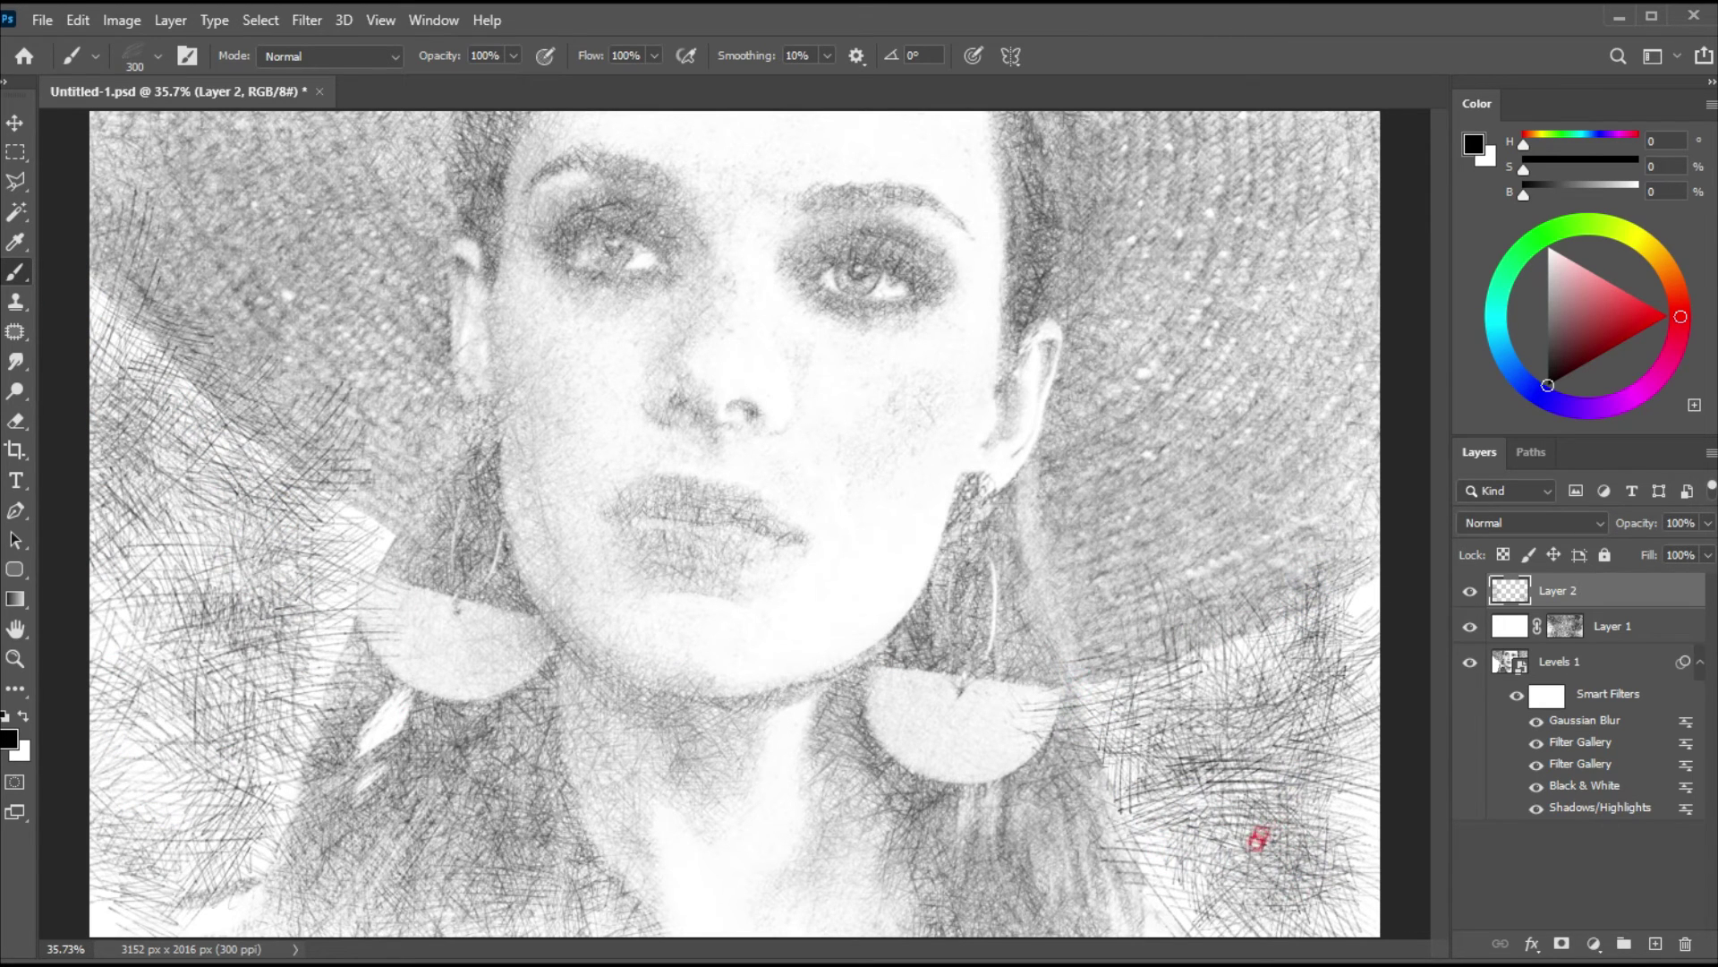
mouse_move(40, 536)
mouse_down()
mouse_move(134, 698)
mouse_move(161, 832)
mouse_move(280, 717)
mouse_move(250, 797)
mouse_up()
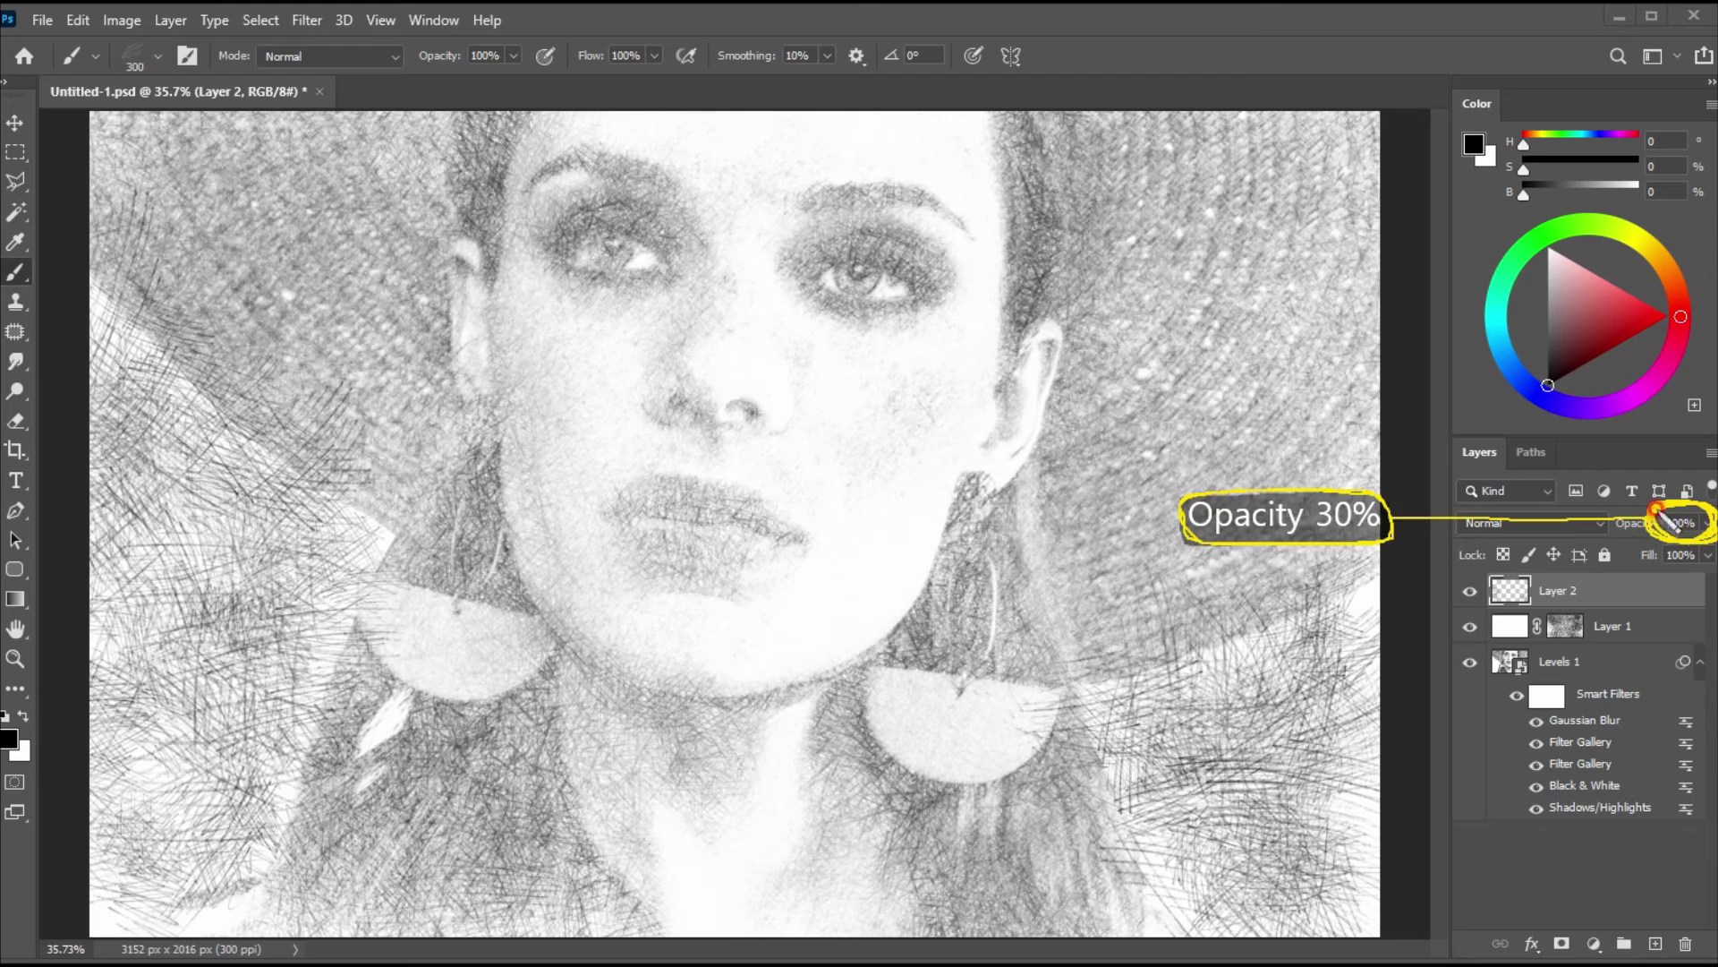
drag(1710, 530, 1636, 553)
click(1263, 468)
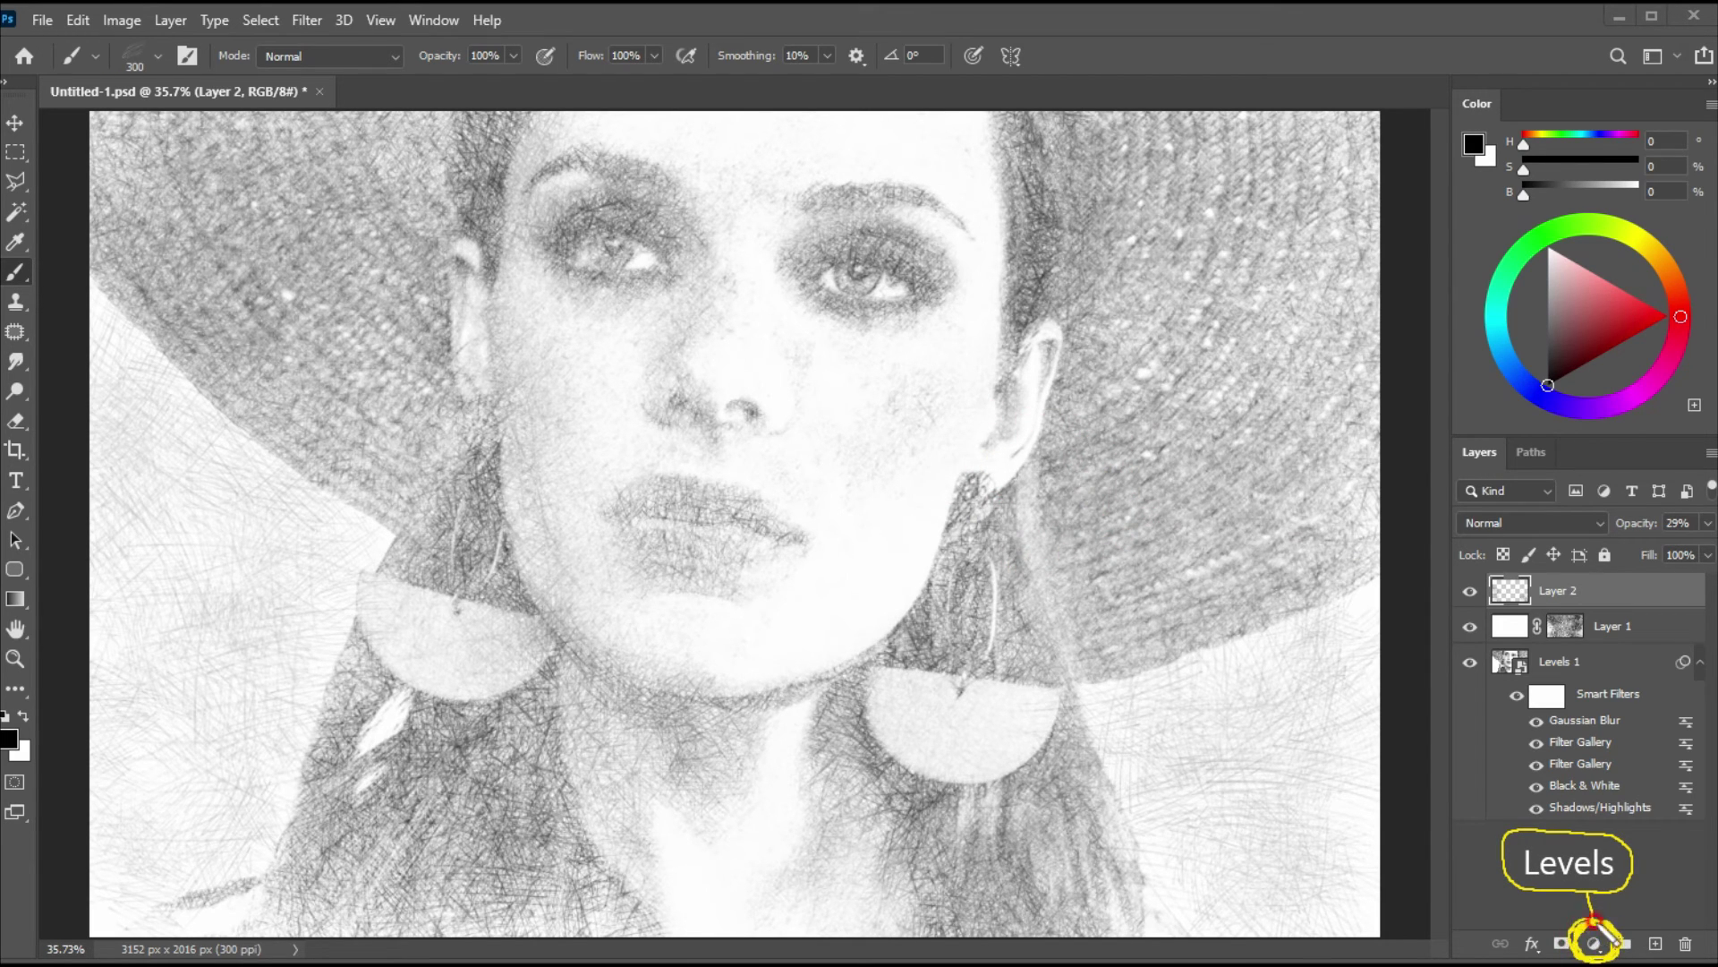
Add a Levels adjustment layer on top with the black input at 82 and the midtones at 0.87.
click(1591, 943)
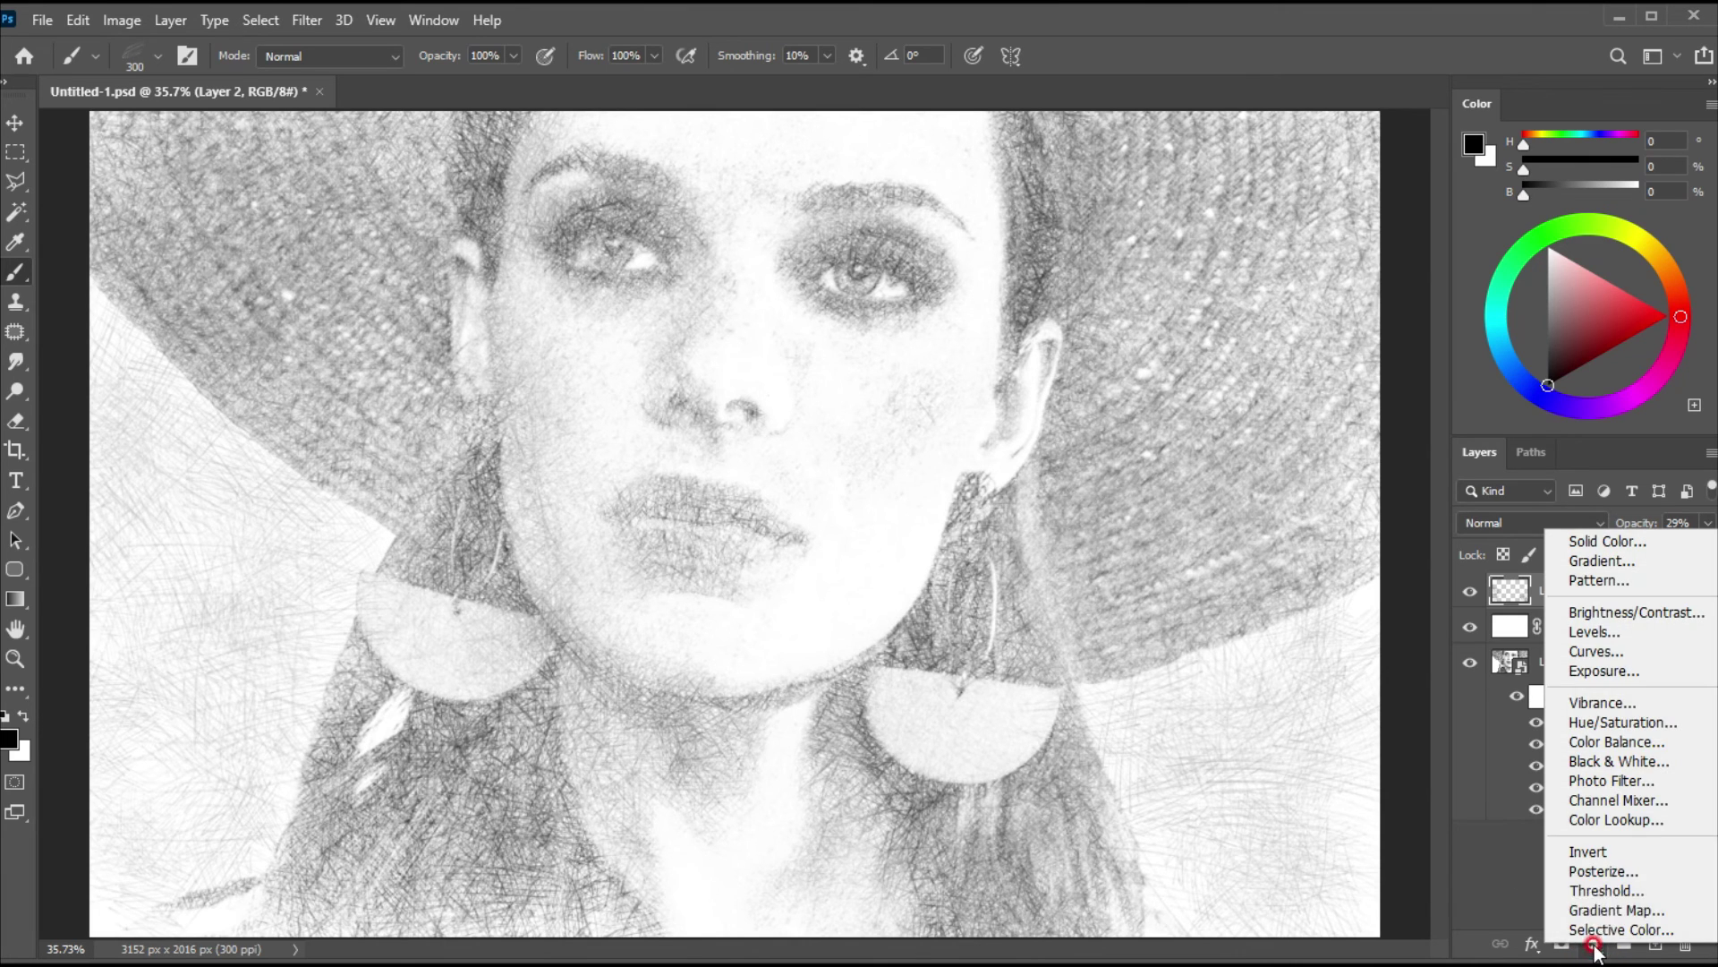
click(1585, 633)
drag(1186, 229, 1310, 235)
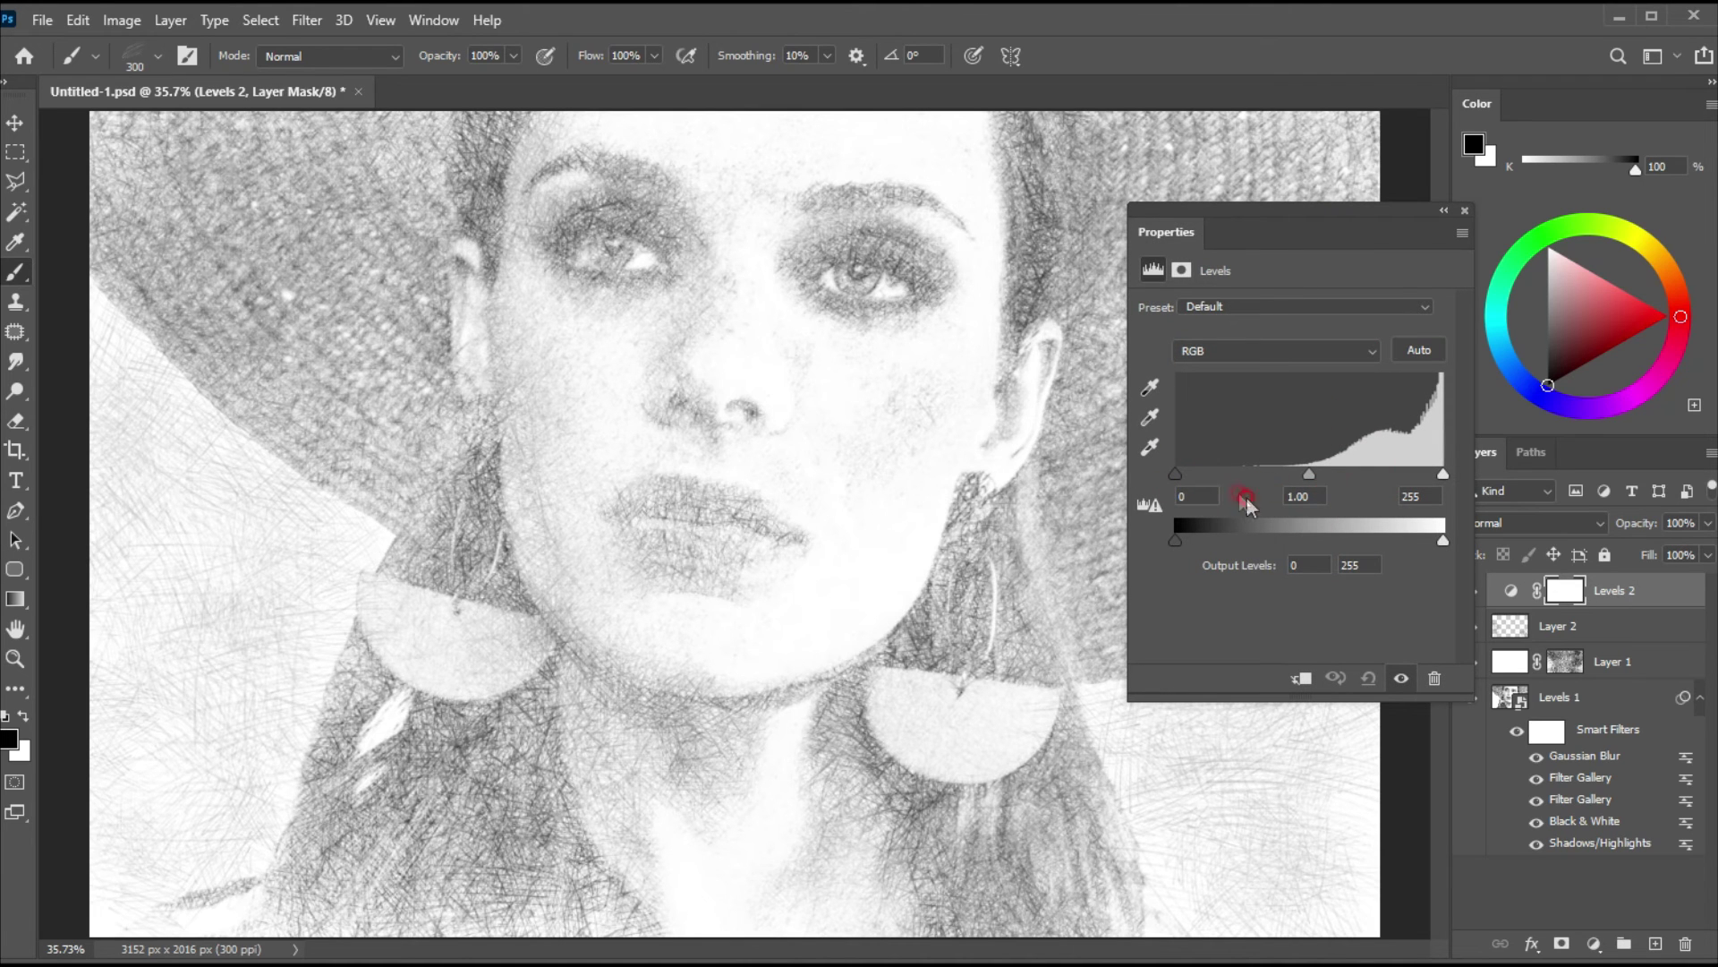
drag(1183, 479, 1365, 481)
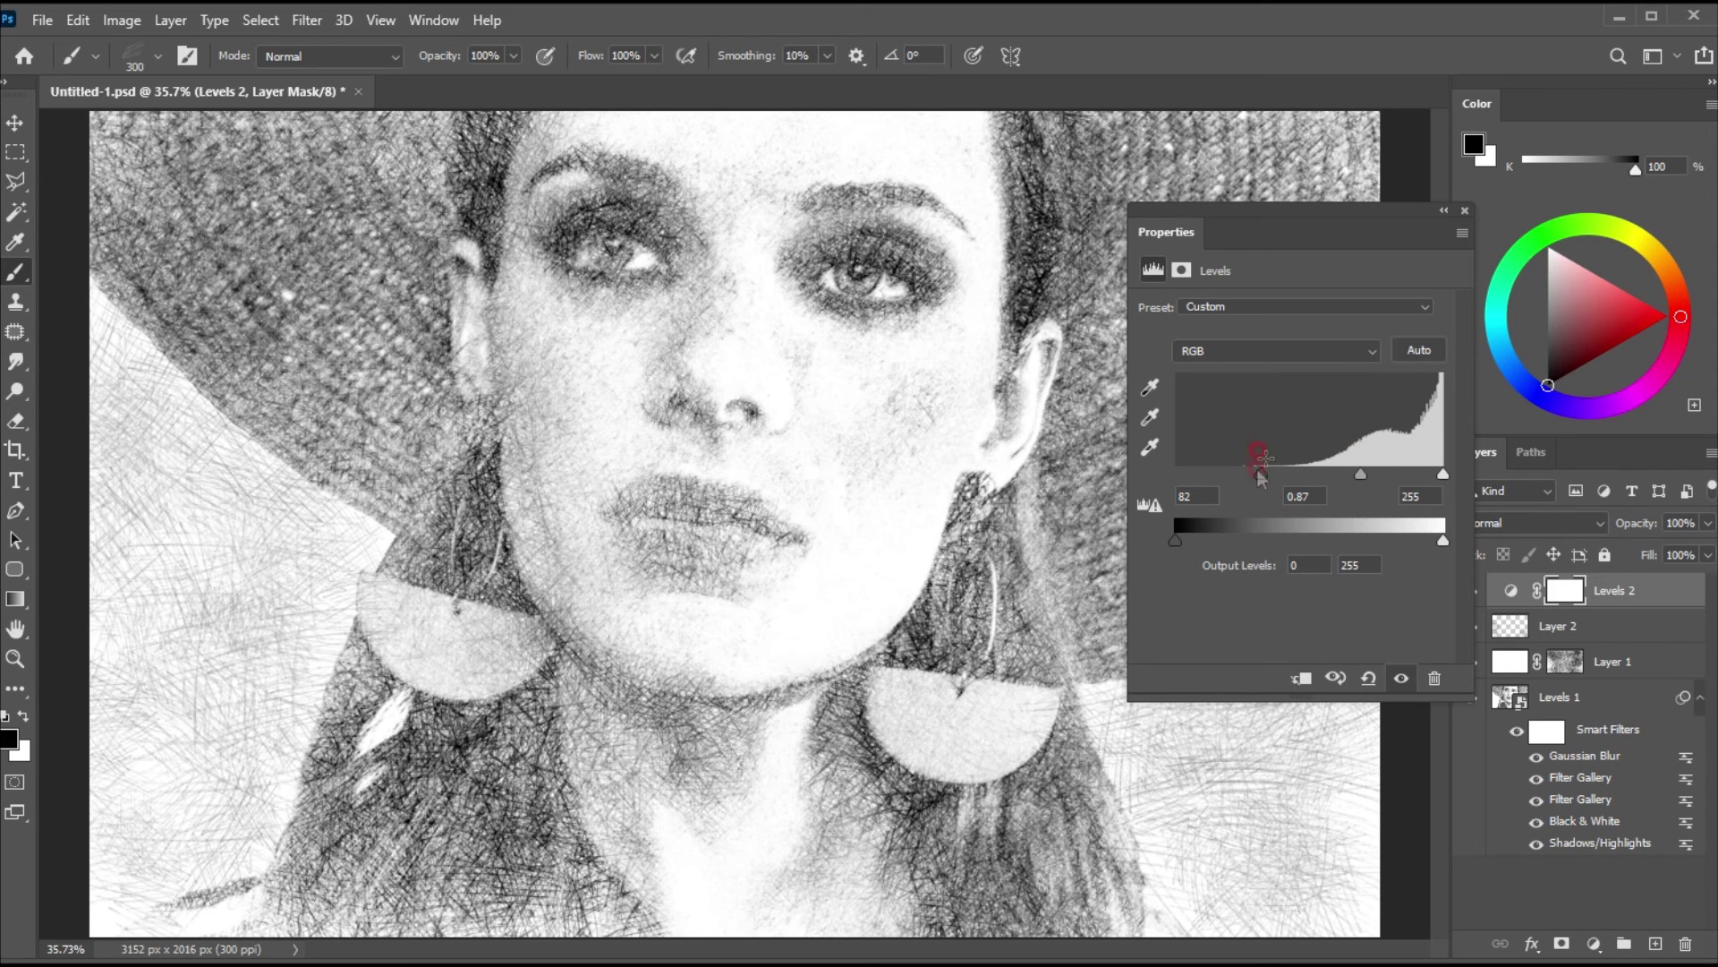
click(1465, 213)
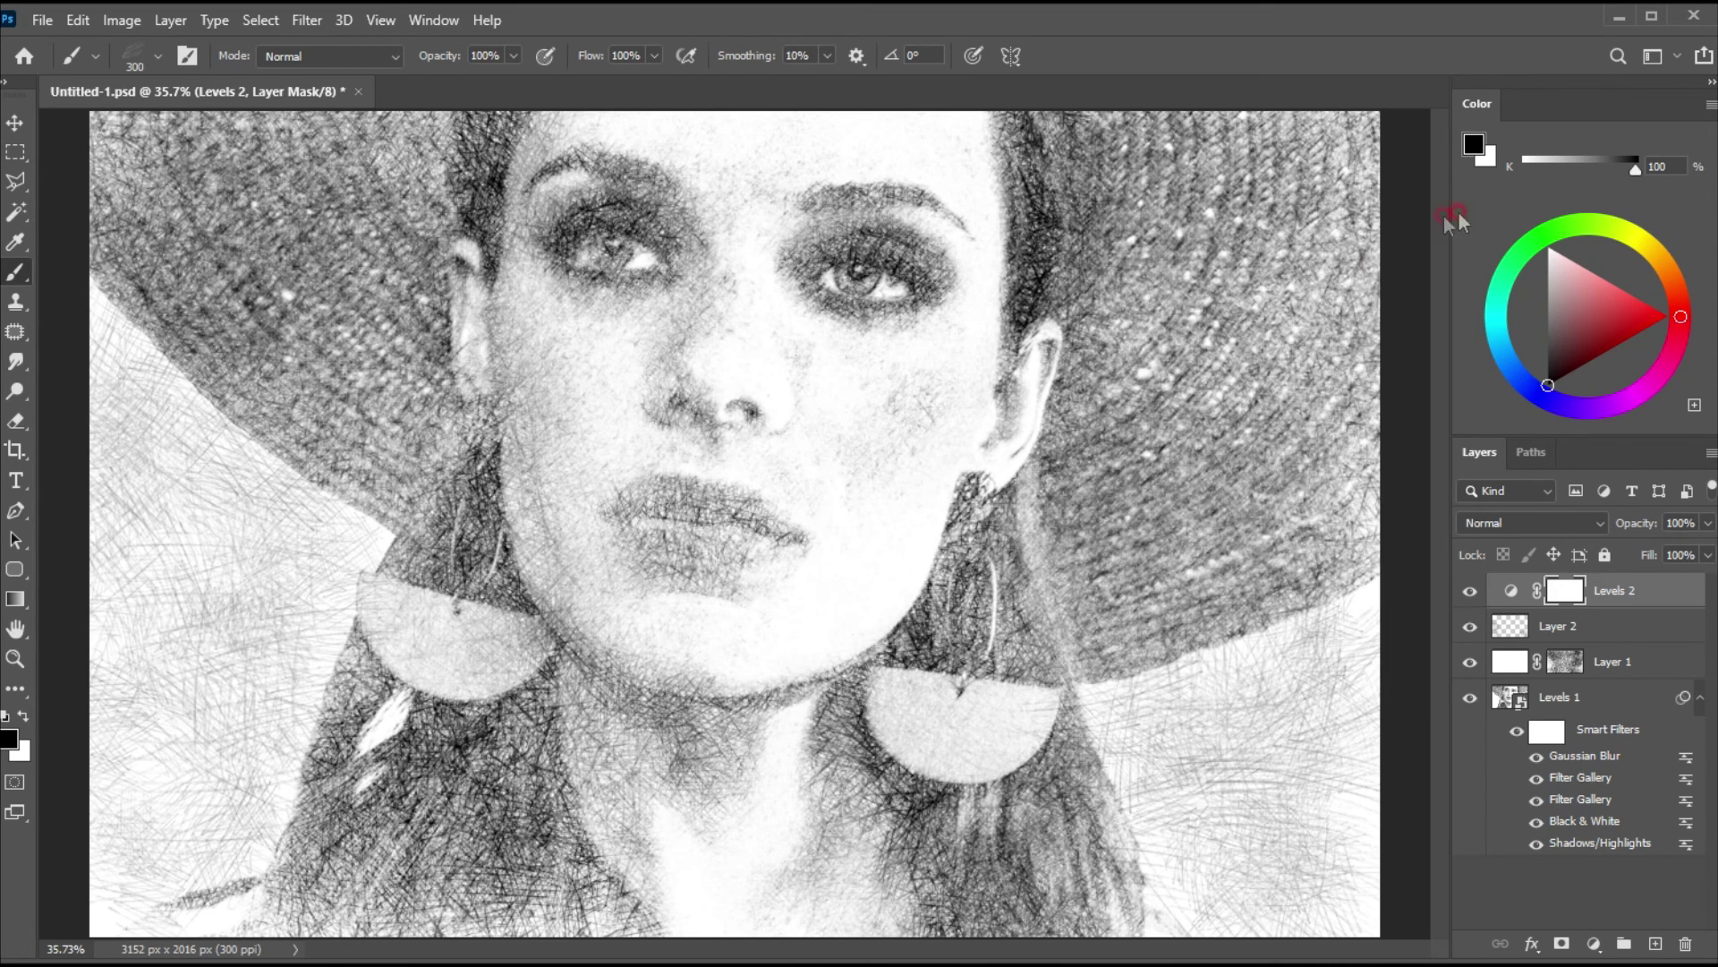
key(v)
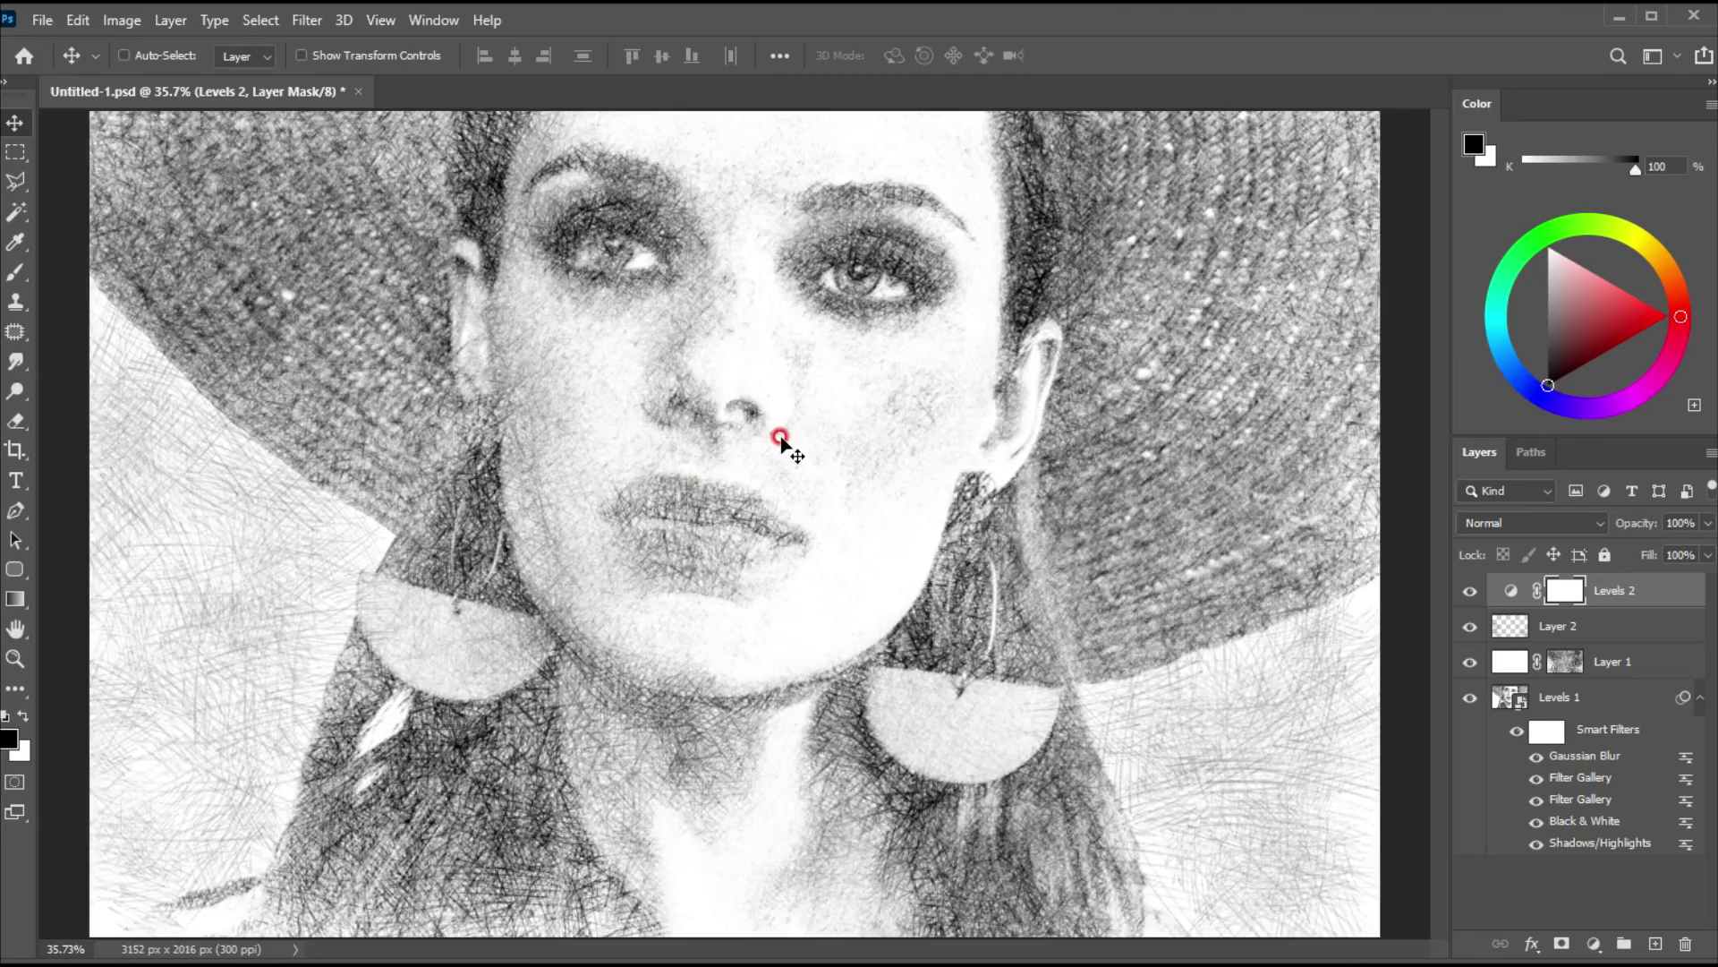
scroll(780, 441, up, 2)
drag(715, 390, 716, 445)
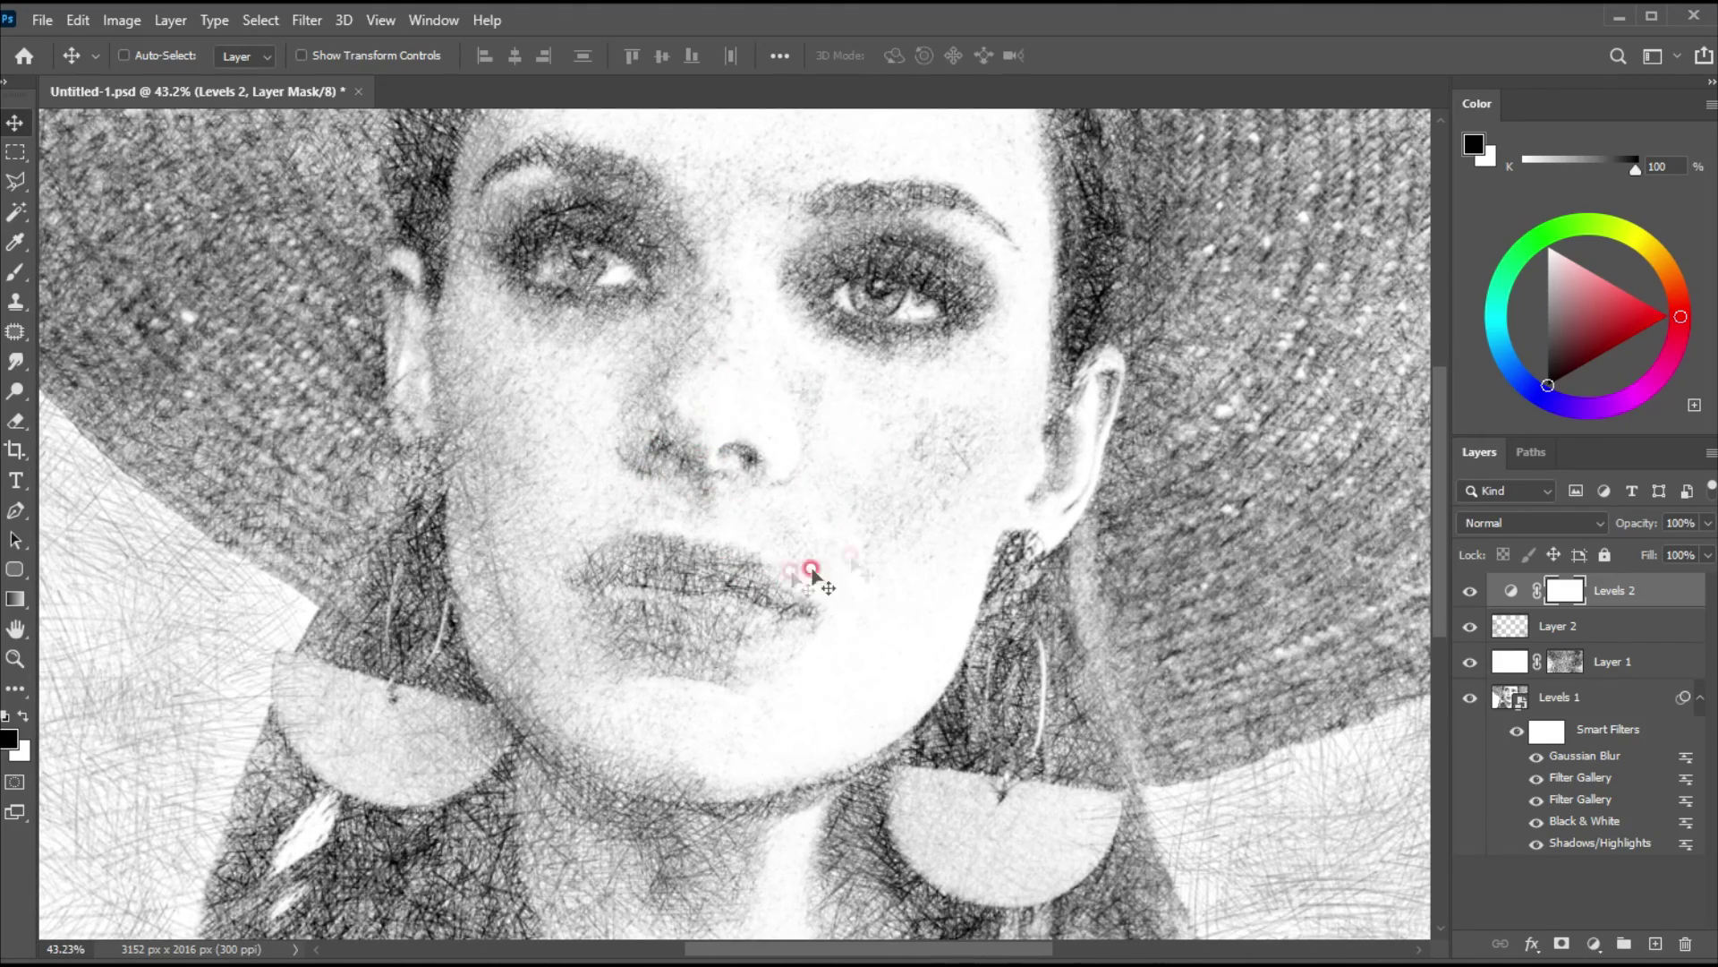